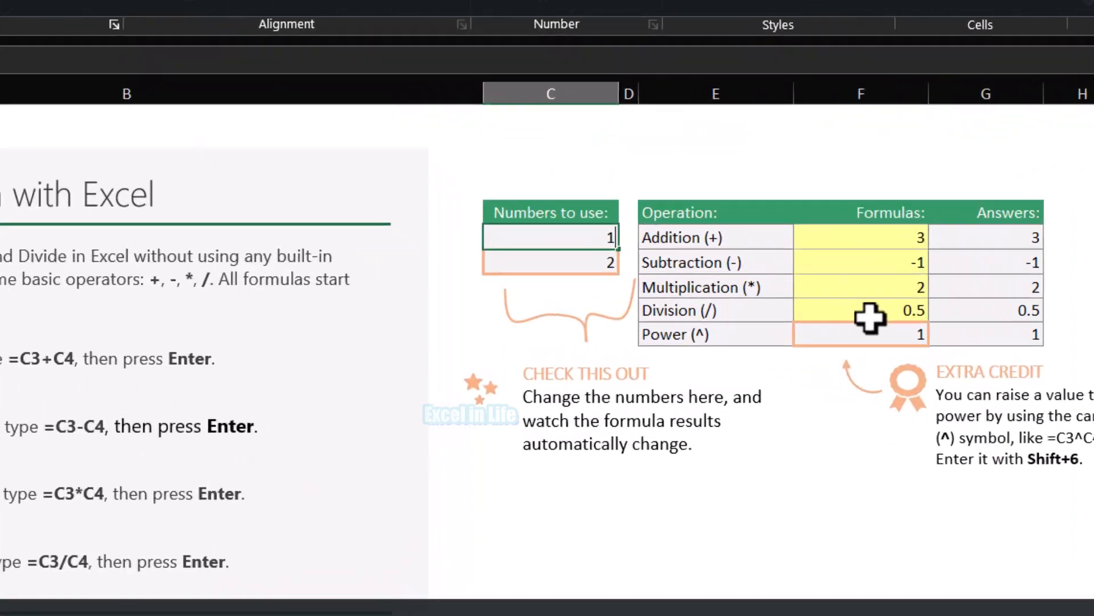
- Examine the addition formula in cell F3 of the Basics sheet and go down to the more detailed section
click(709, 271)
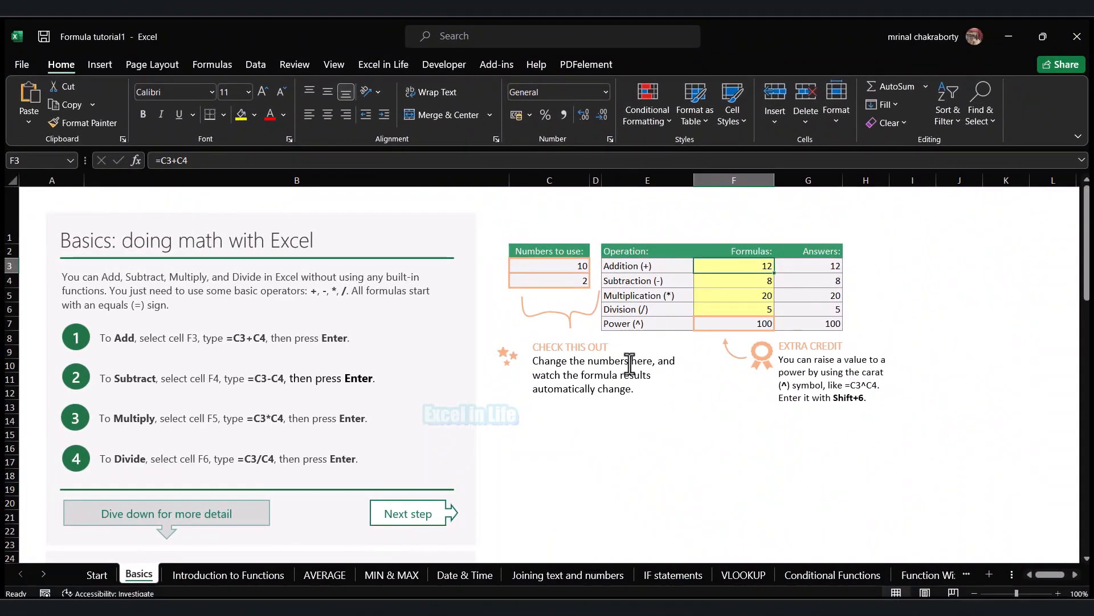
click(172, 513)
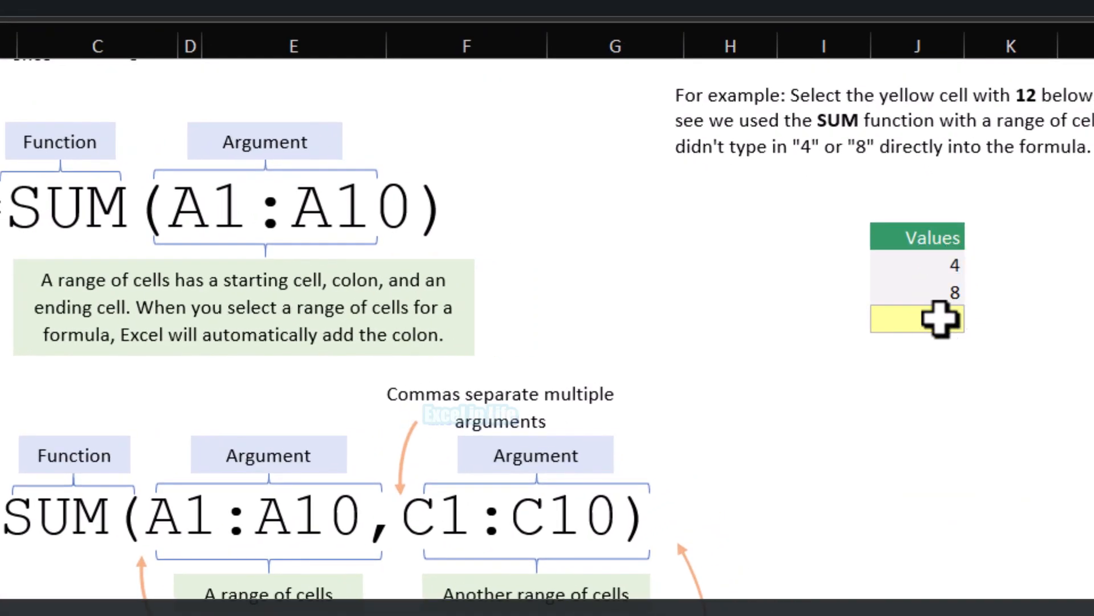
- Examine the SUM formula in the yellow cell below the values 4 and 8, including its cell range
click(947, 319)
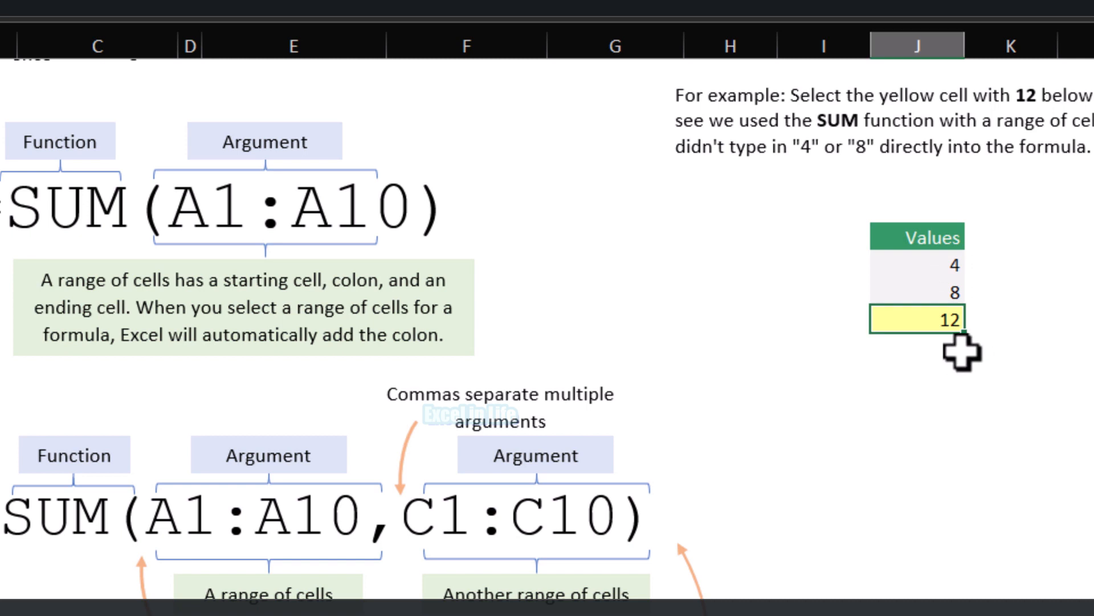
double_click(953, 321)
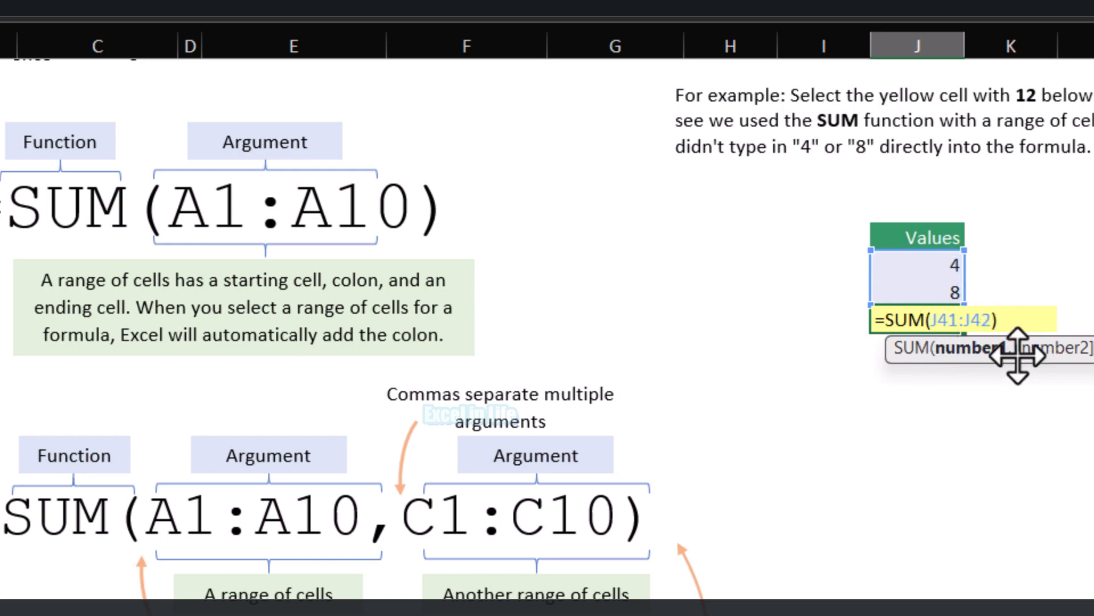
key(Escape)
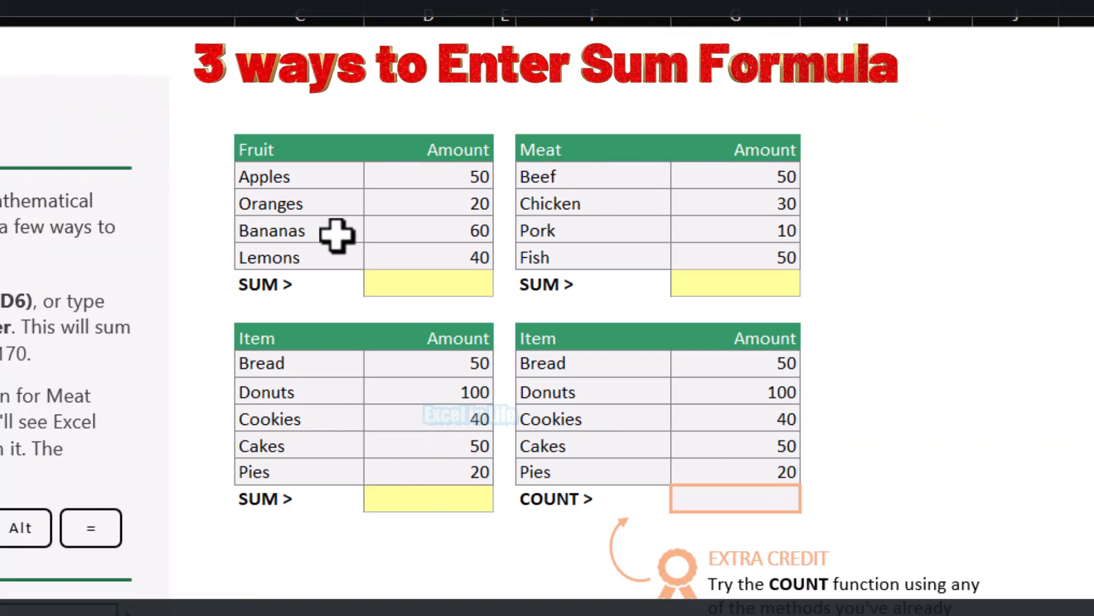
- Enter =SUM(D3:D6) in cell D7 to total the Fruit amounts
click(460, 281)
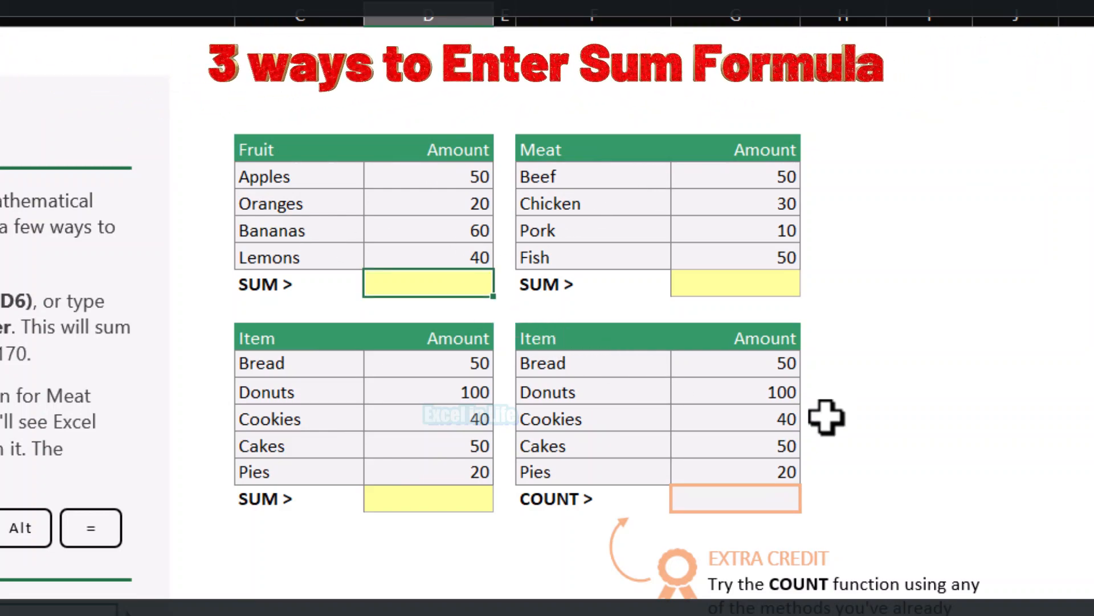
text(=sum()
click(471, 178)
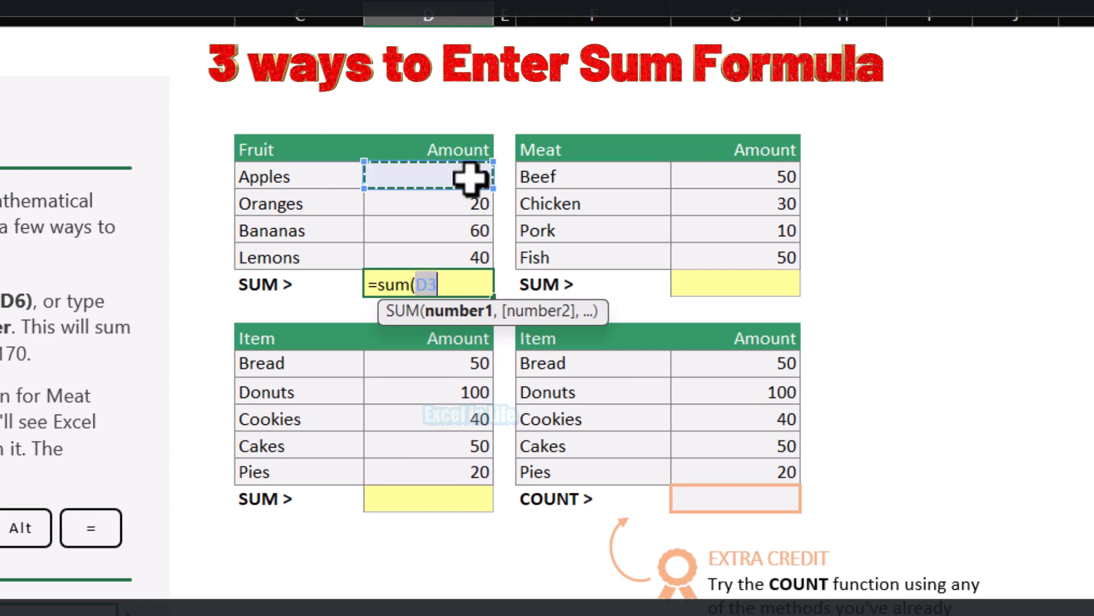
drag(471, 178, 486, 259)
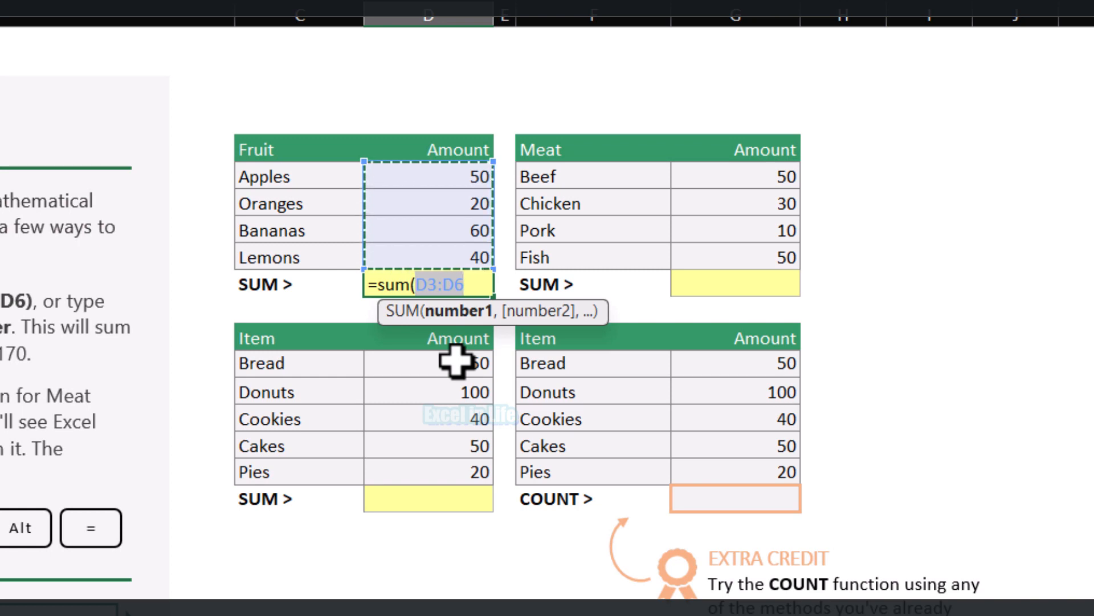
key(Return)
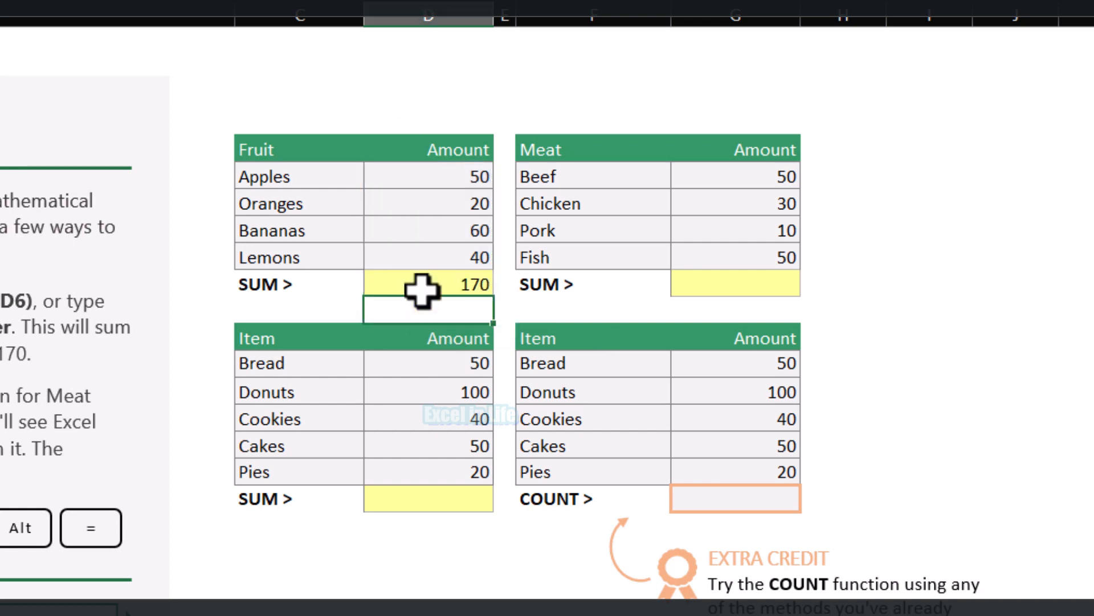
- Compare the status bar statistics of the Fruit amounts D3:D6 with the SUM formula in D7
click(459, 281)
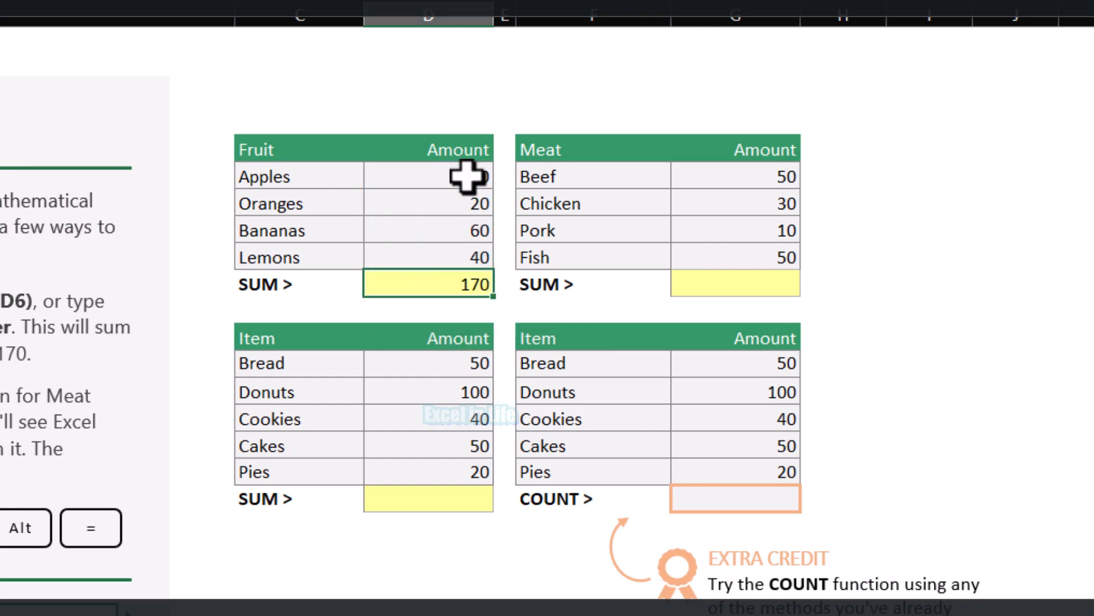
drag(476, 179, 456, 251)
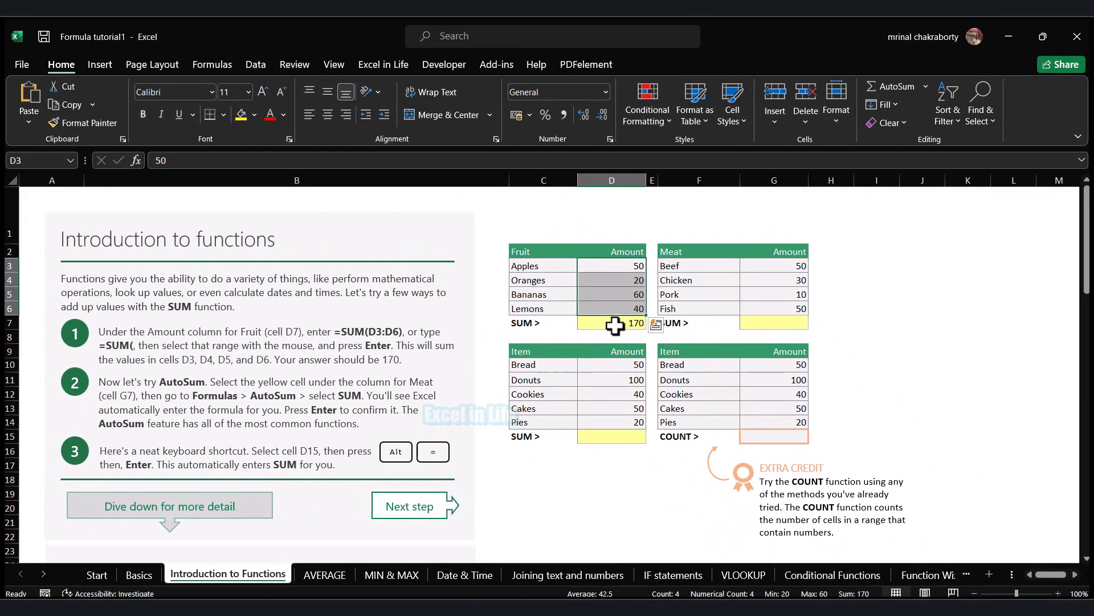
click(615, 325)
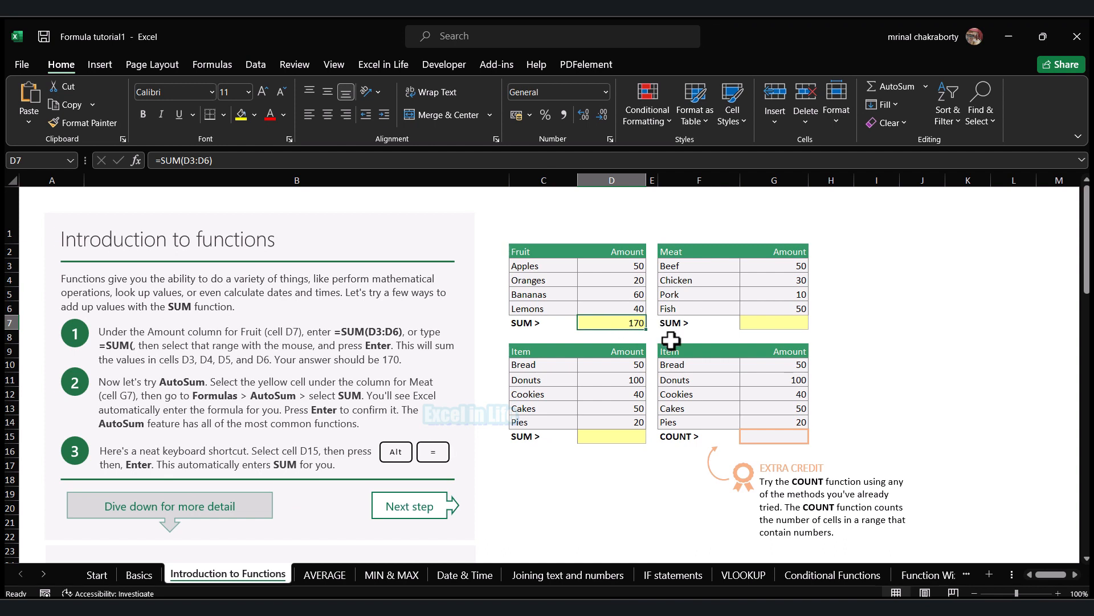
- Use AutoSum to total the Meat amounts G3:G6 in G7 and the Item amounts D10:D14 in D15
click(784, 323)
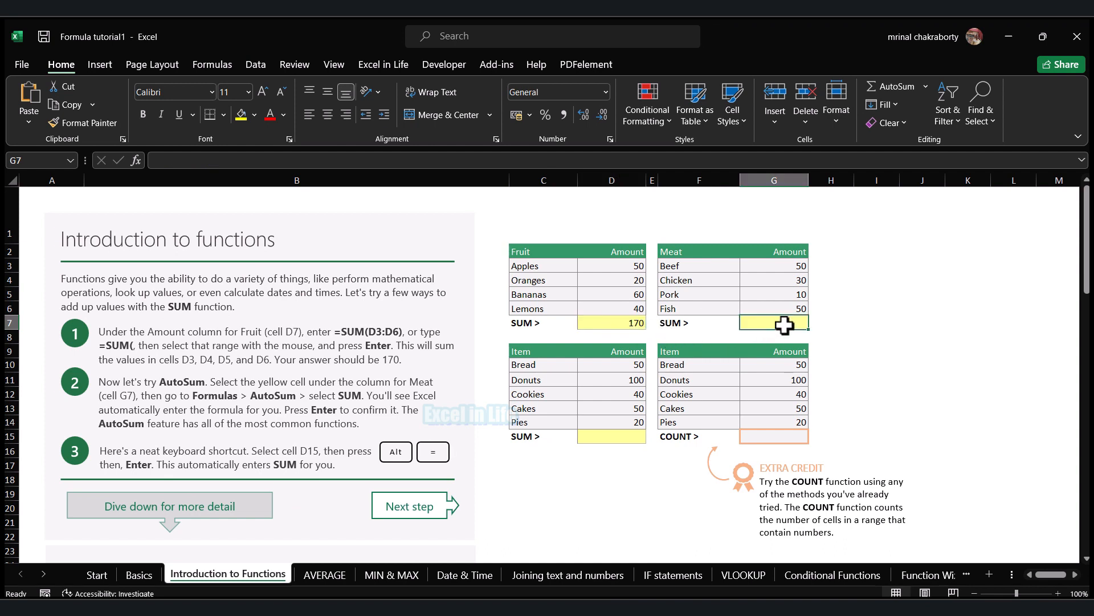
click(891, 88)
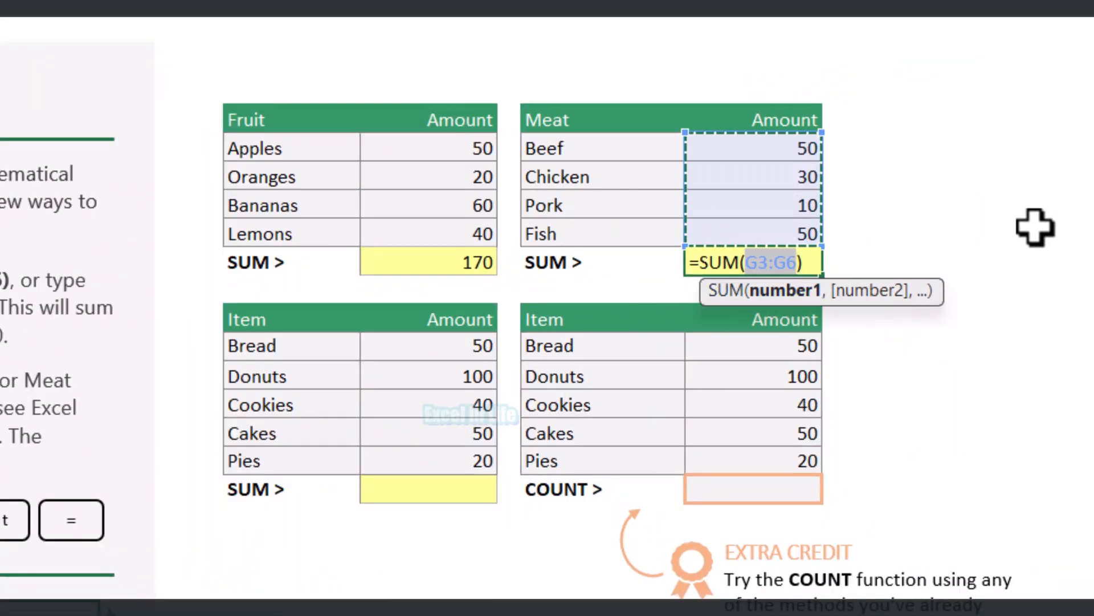
key(Return)
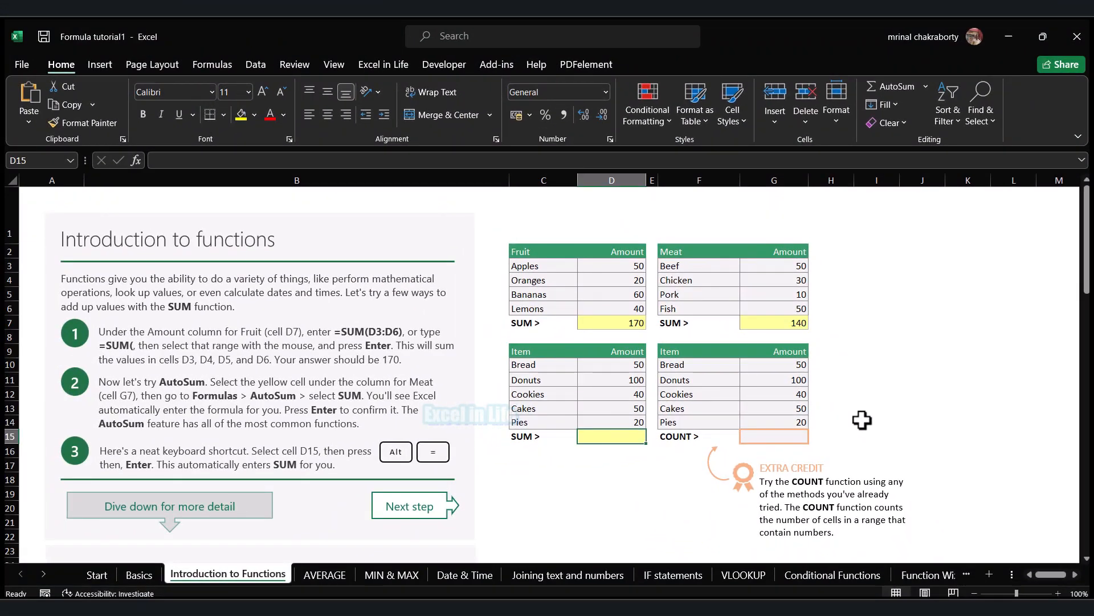
key(alt+equal)
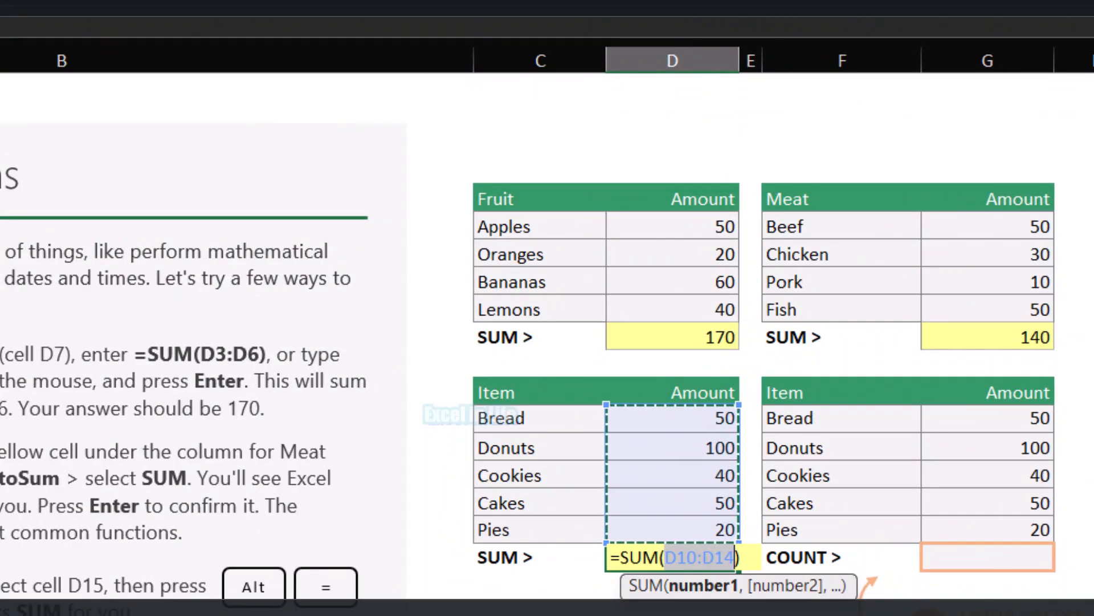
key(Return)
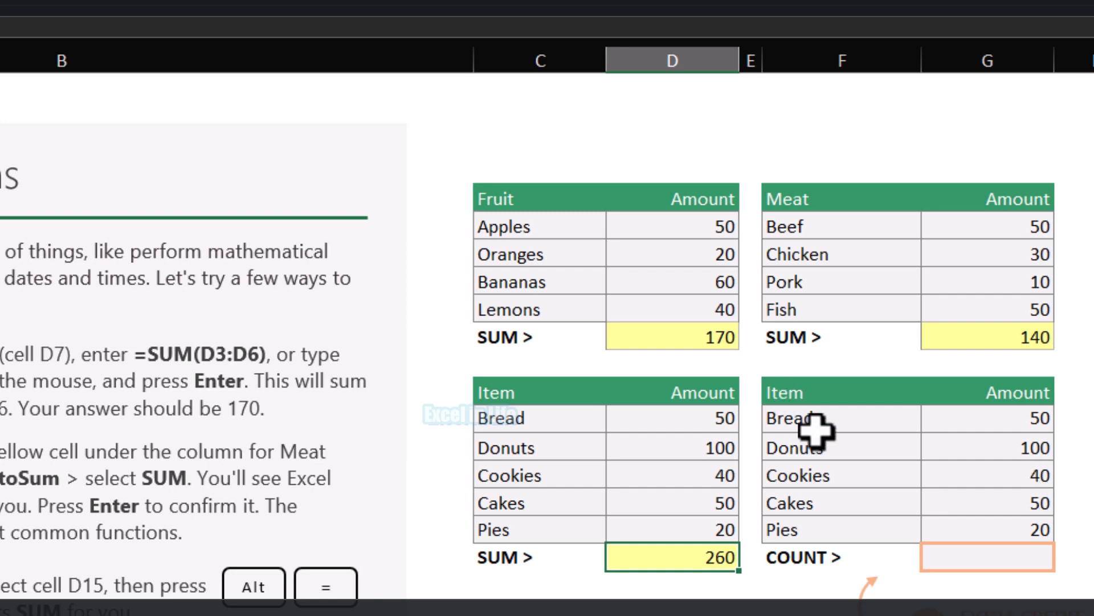
- Select the Item amounts G10:G14 and review which statistics the status bar can be customized to show
click(1035, 424)
drag(1037, 444, 1039, 532)
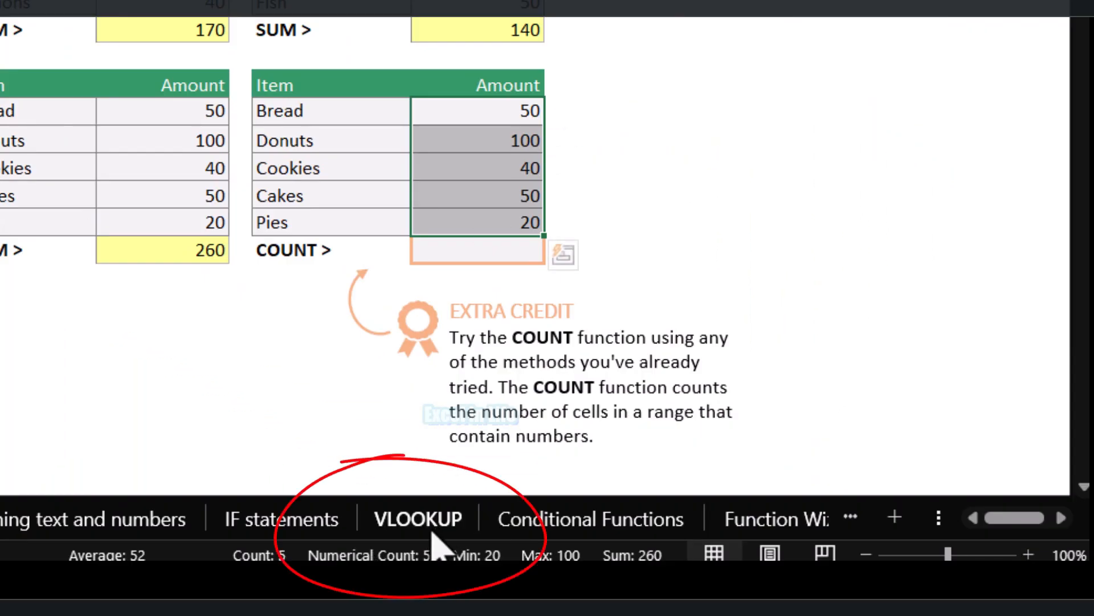
mouse_move(413, 556)
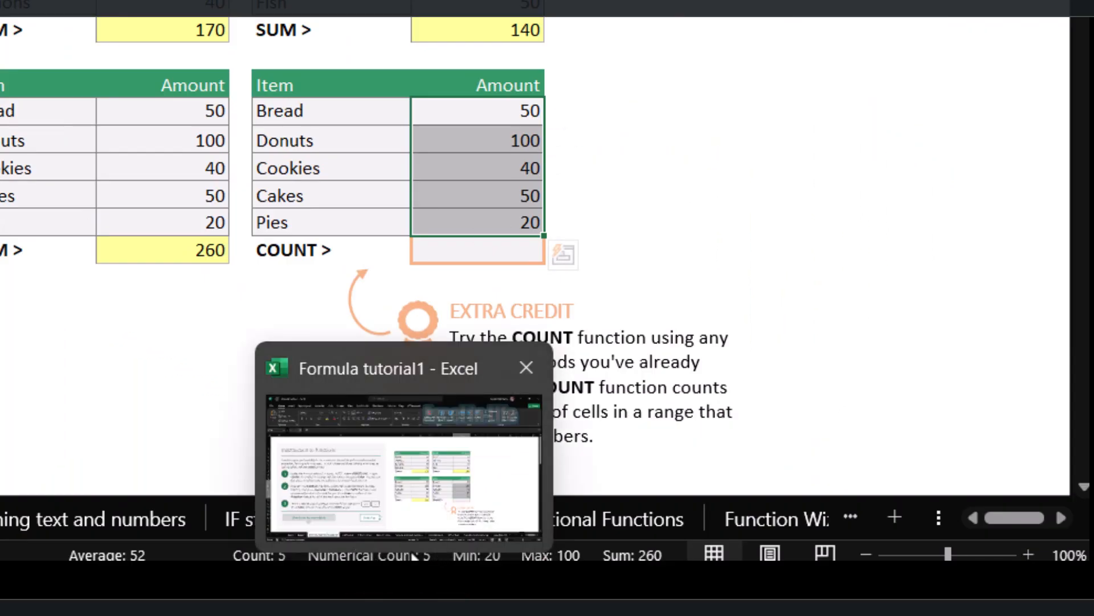
right_click(367, 556)
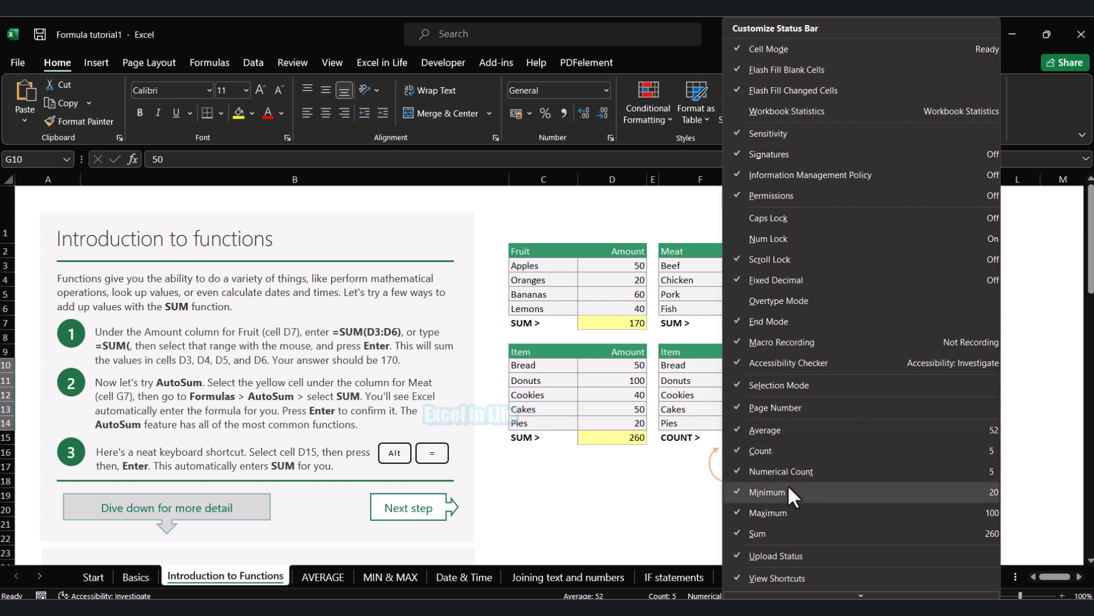
click(681, 501)
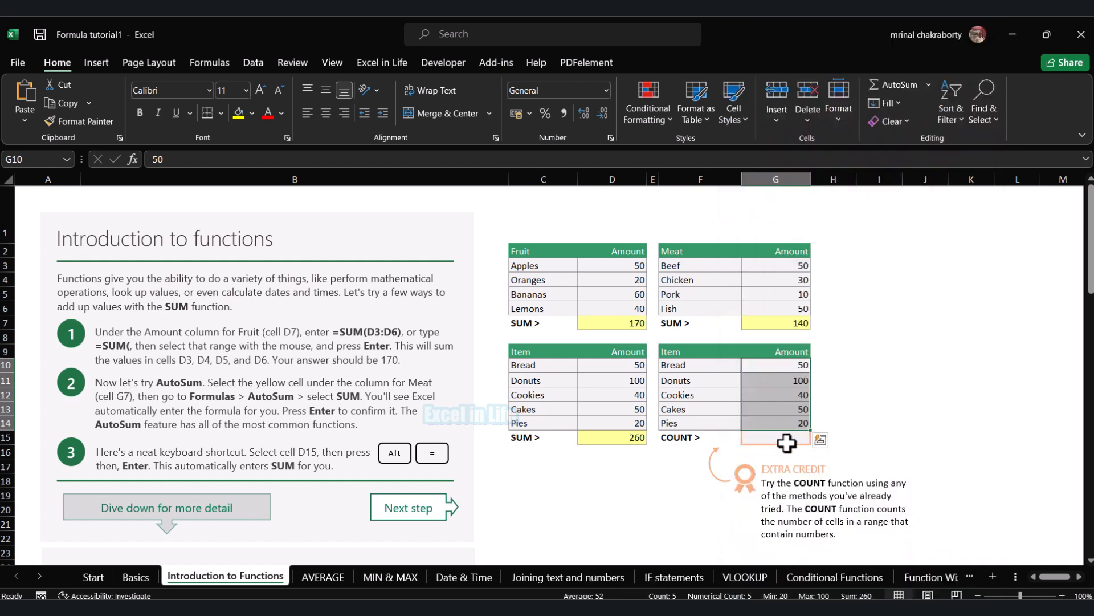
- Enter =COUNT(G10:G14) in cell G15 by writing the function and selecting the Item amounts
click(787, 439)
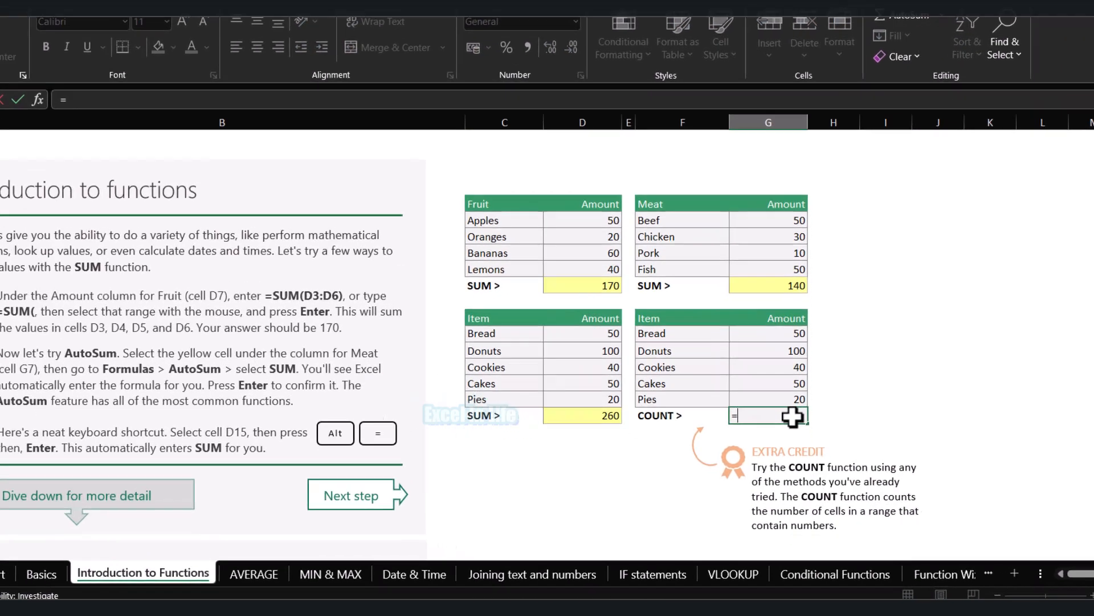
text(=coun)
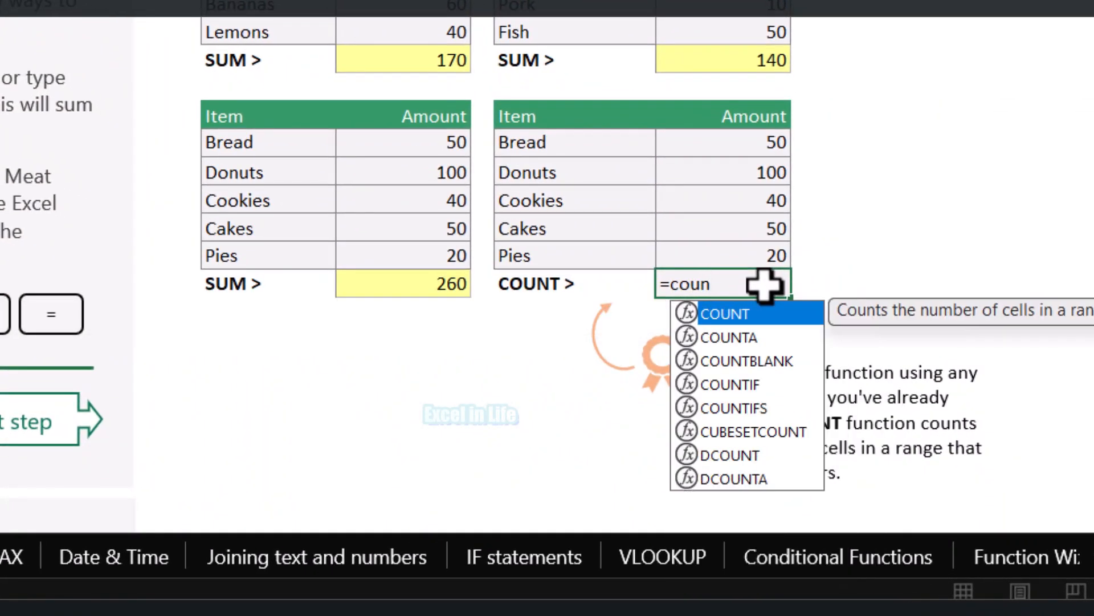
key(Tab)
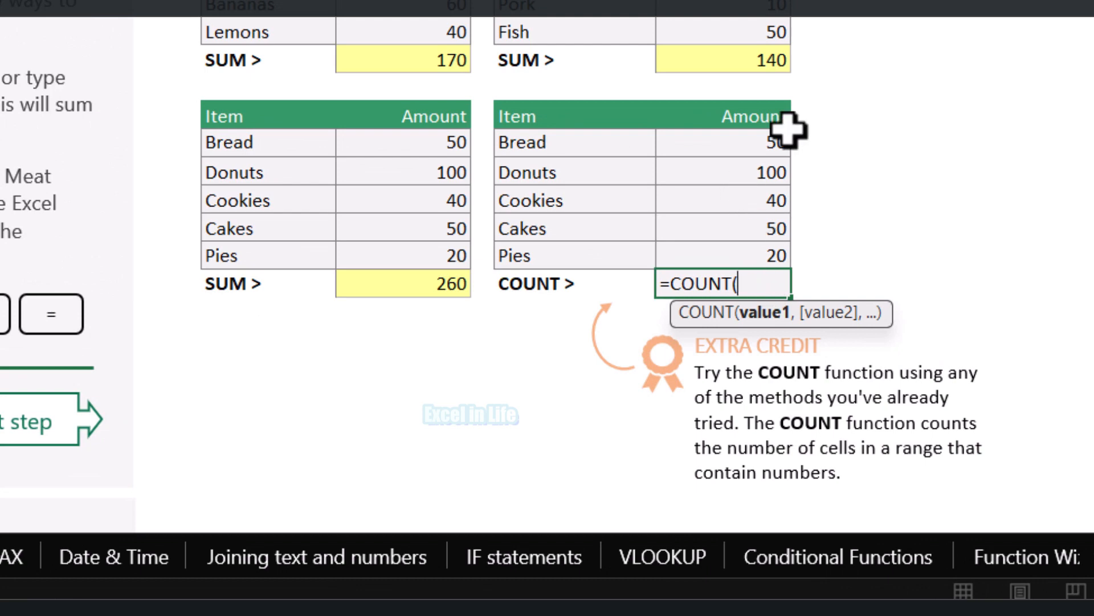
click(760, 140)
drag(760, 135, 777, 246)
key(Return)
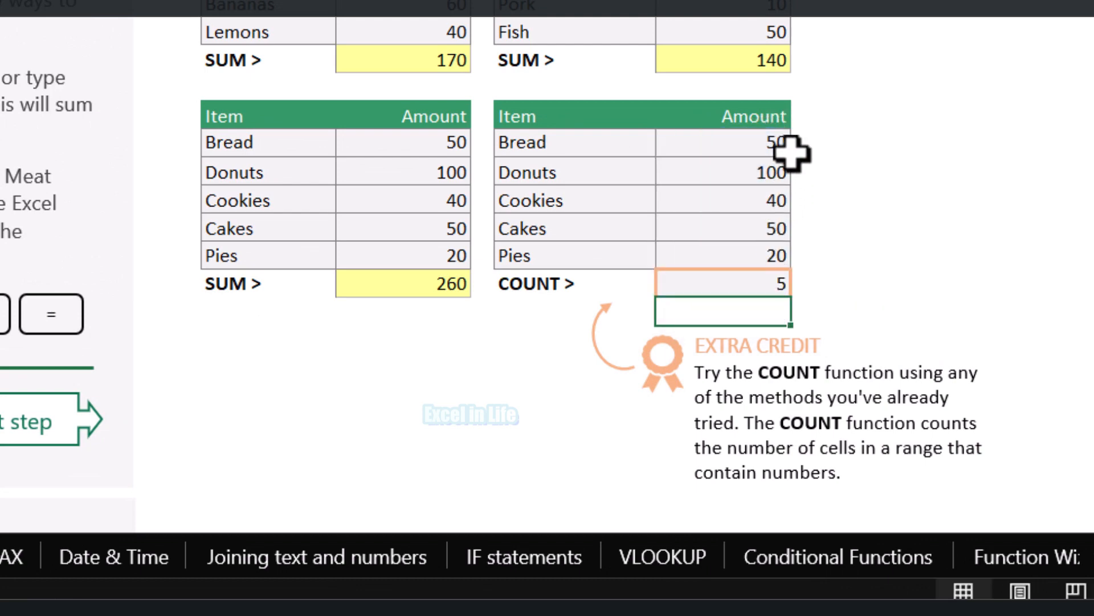
- Clear cell G15 and count the amounts G10:G14 there with AutoSum's Count Numbers function
click(777, 292)
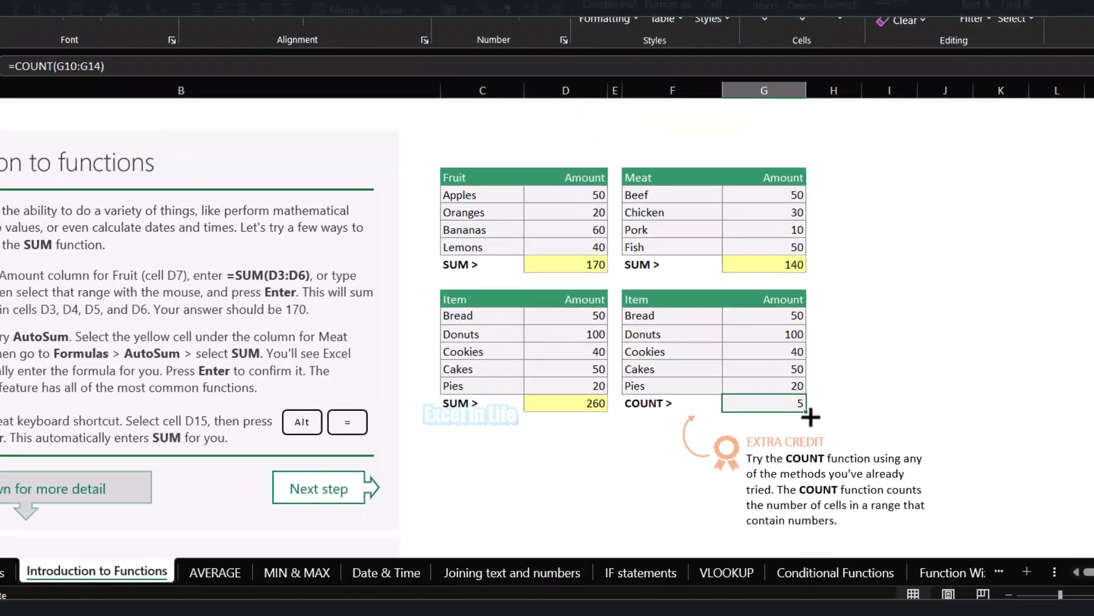
key(Delete)
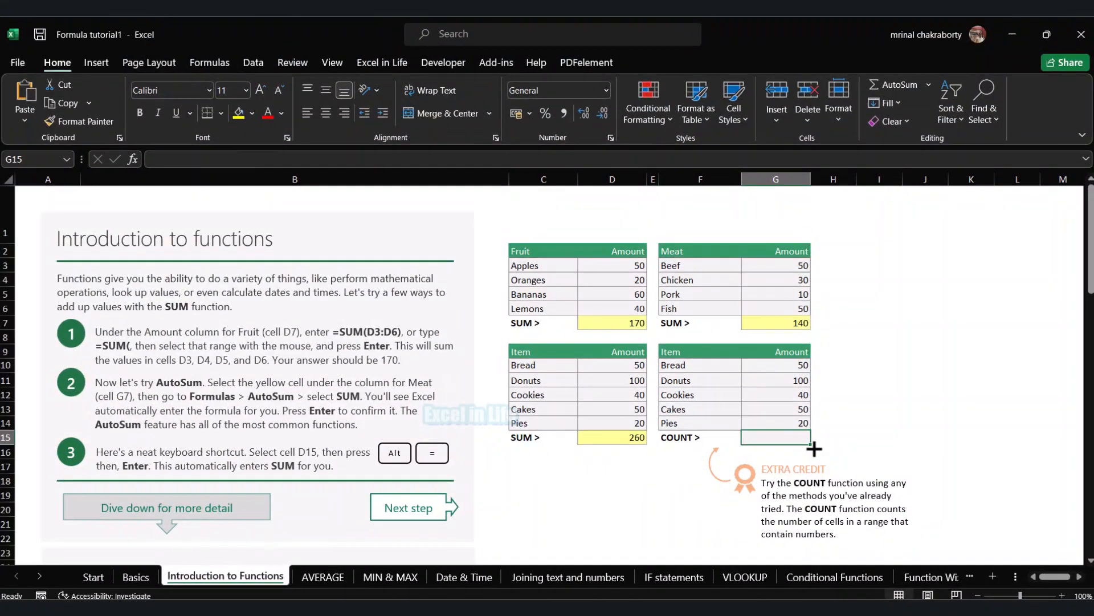
click(929, 85)
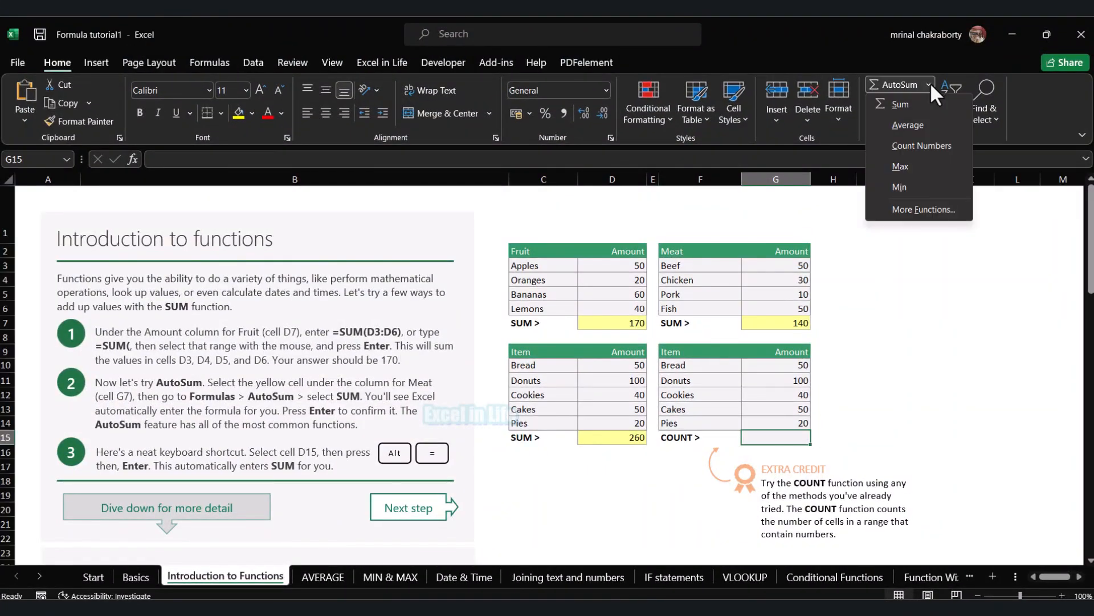
click(927, 147)
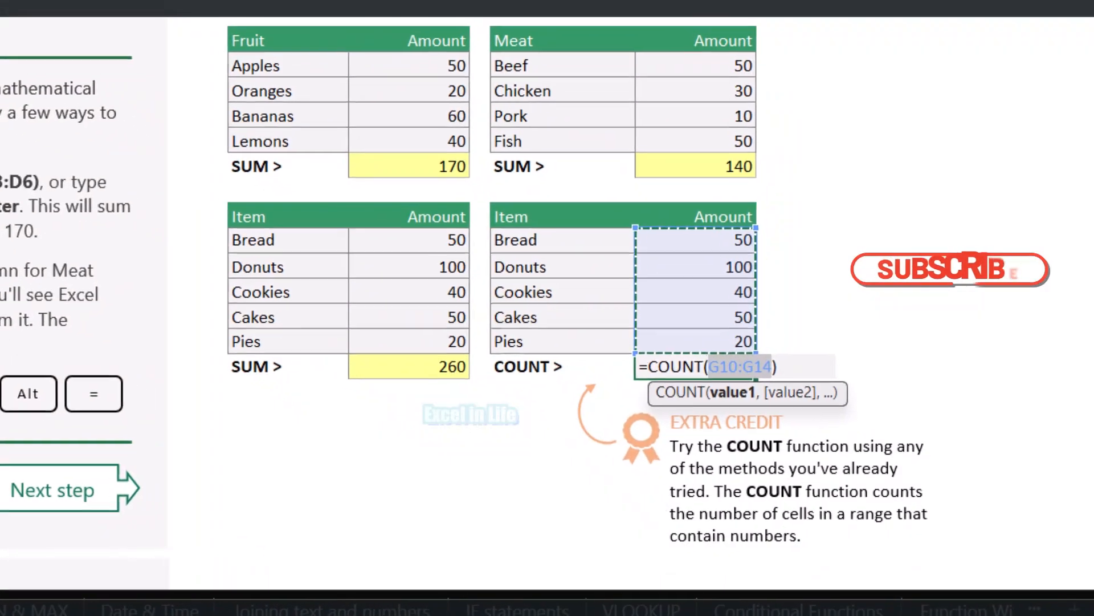
key(Return)
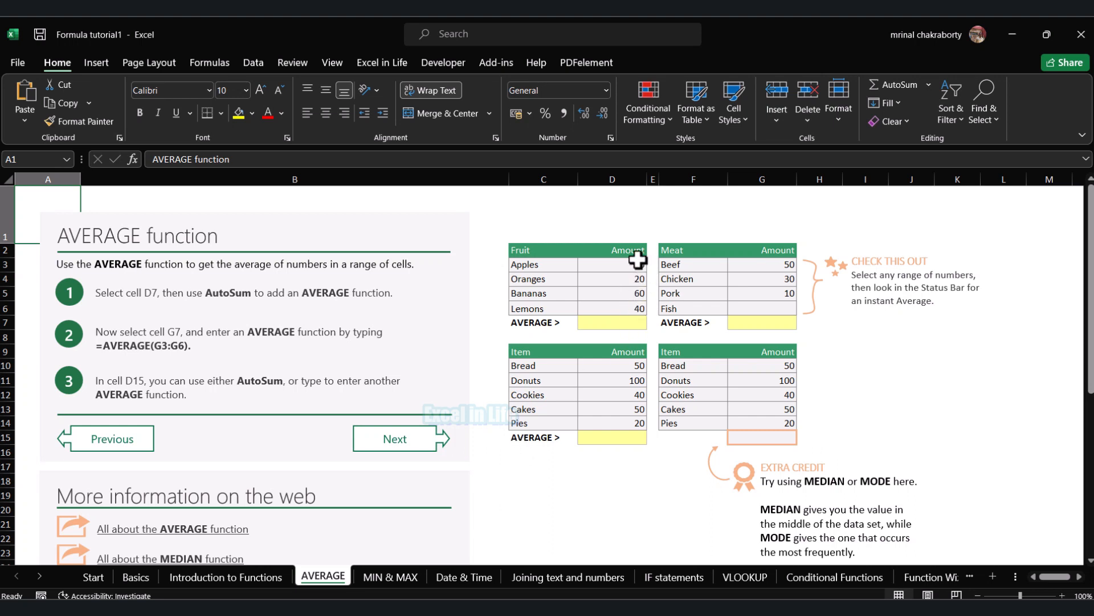
- On the AVERAGE sheet, use AutoSum's Average function in D7 to average the Fruit amounts D3:D6
click(628, 326)
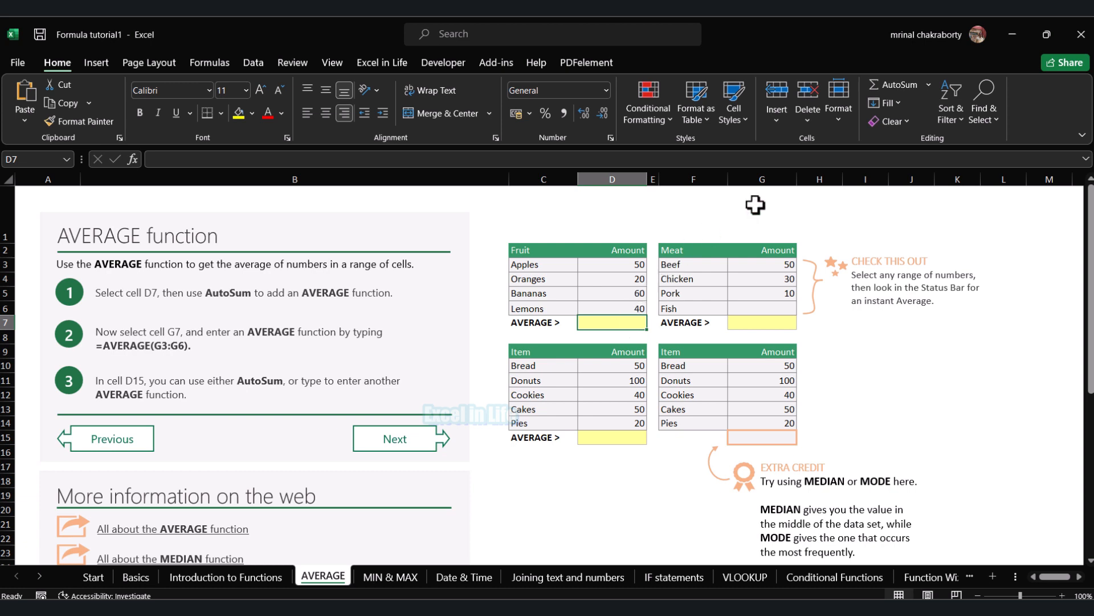
click(928, 84)
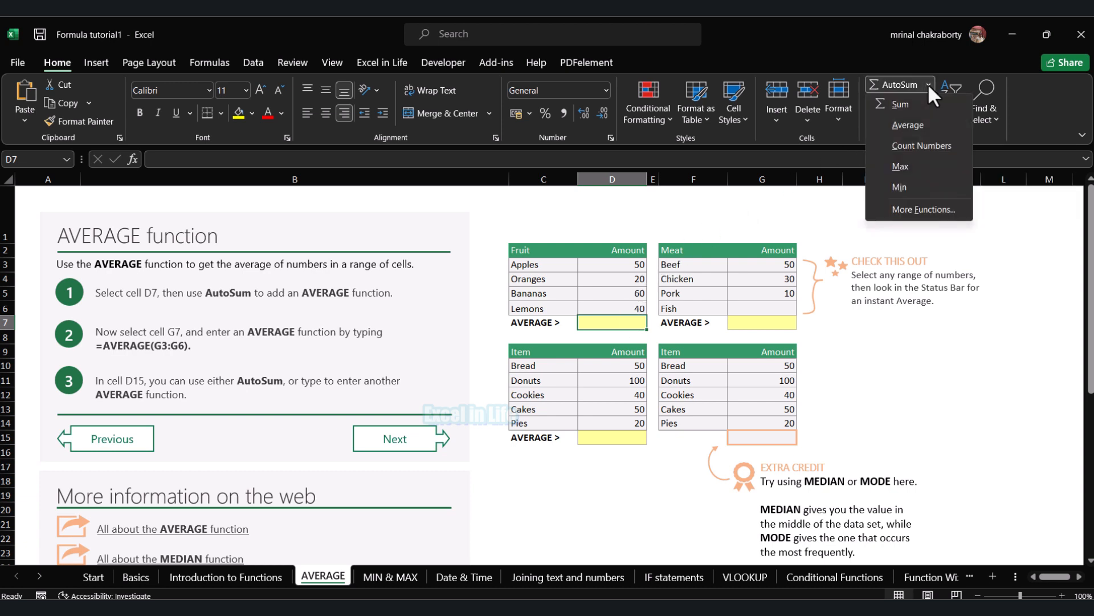
click(912, 127)
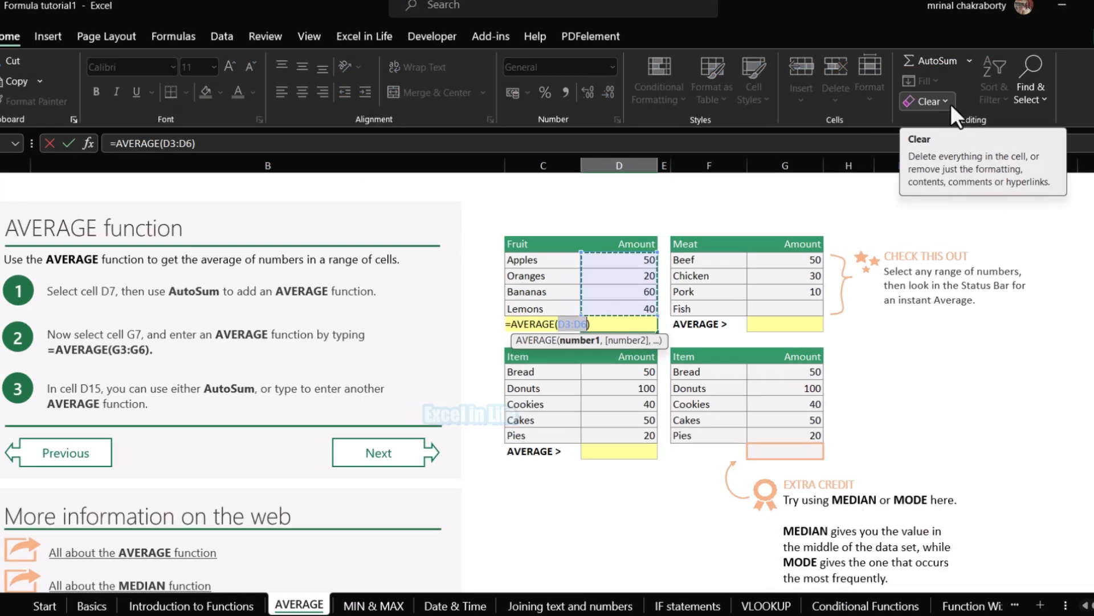
key(Return)
key(Up)
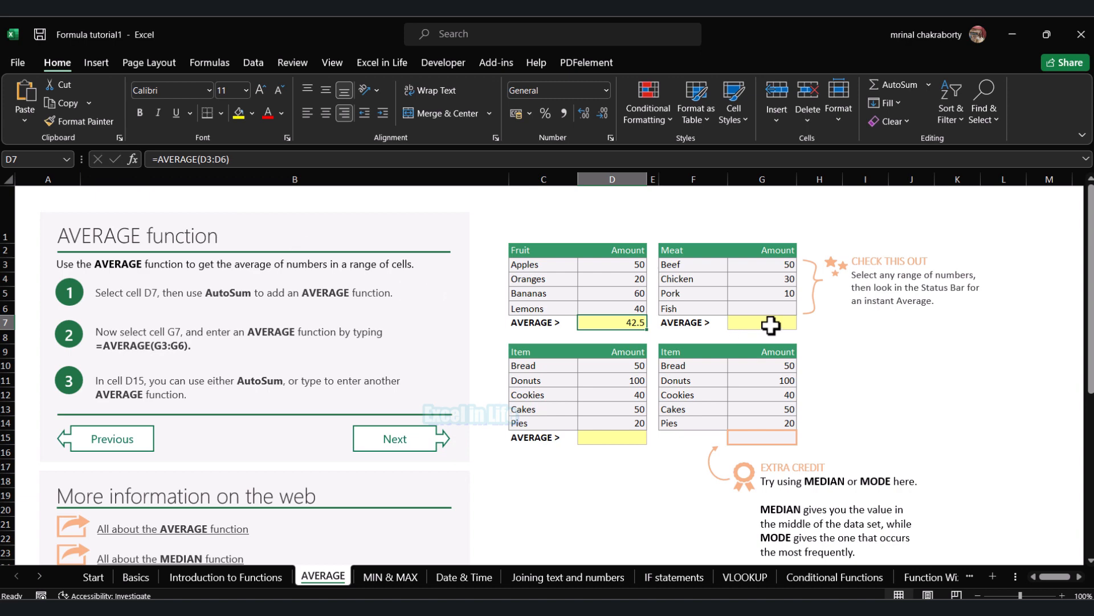
- Select the Meat amounts G3:G5, and then G3:G6, to check their instant average in the status bar
click(787, 262)
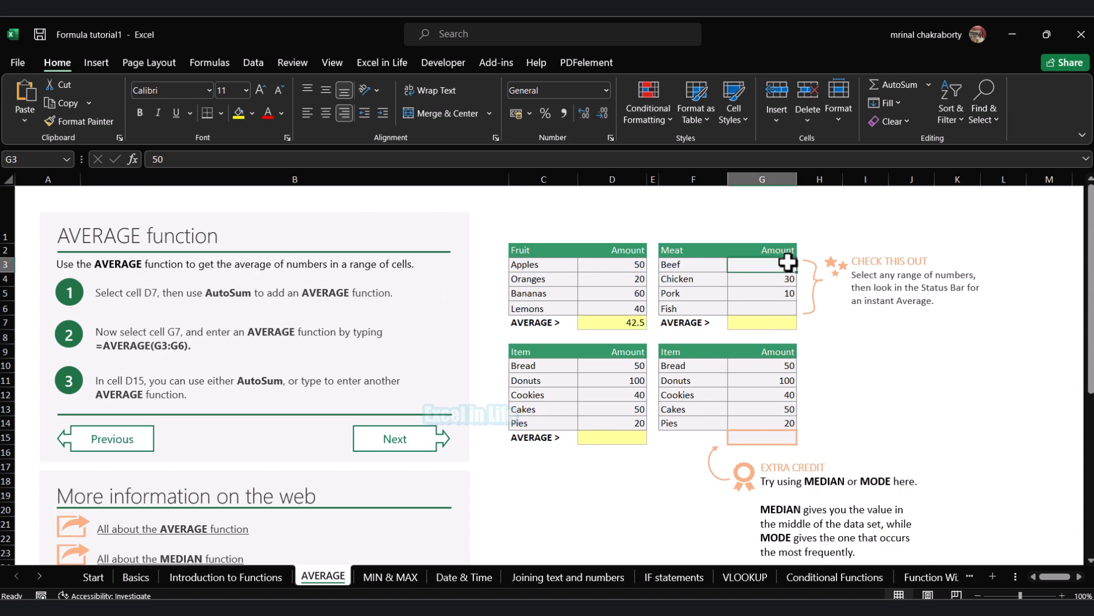
drag(787, 262, 788, 291)
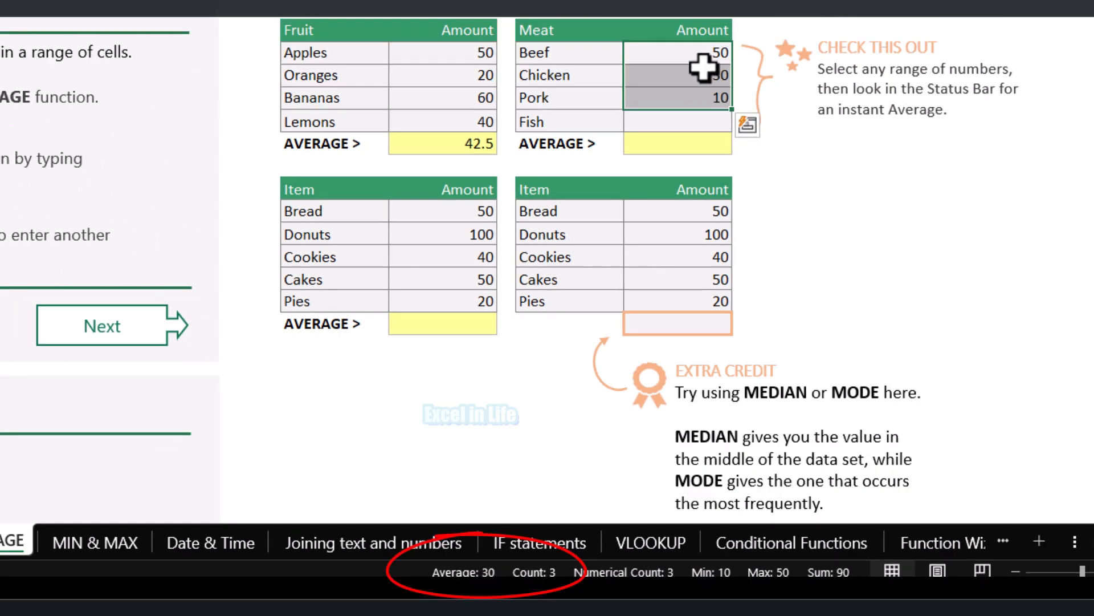
drag(746, 29, 707, 117)
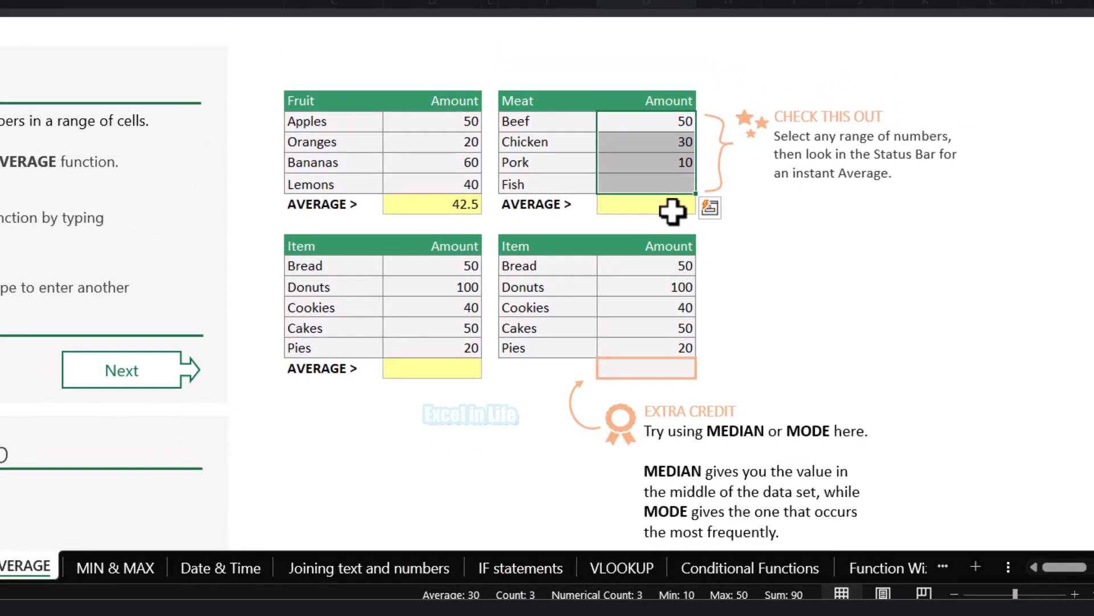
- Enter =AVERAGE(G3:G6) in cell G7 by writing the function and selecting the Meat amounts
click(673, 211)
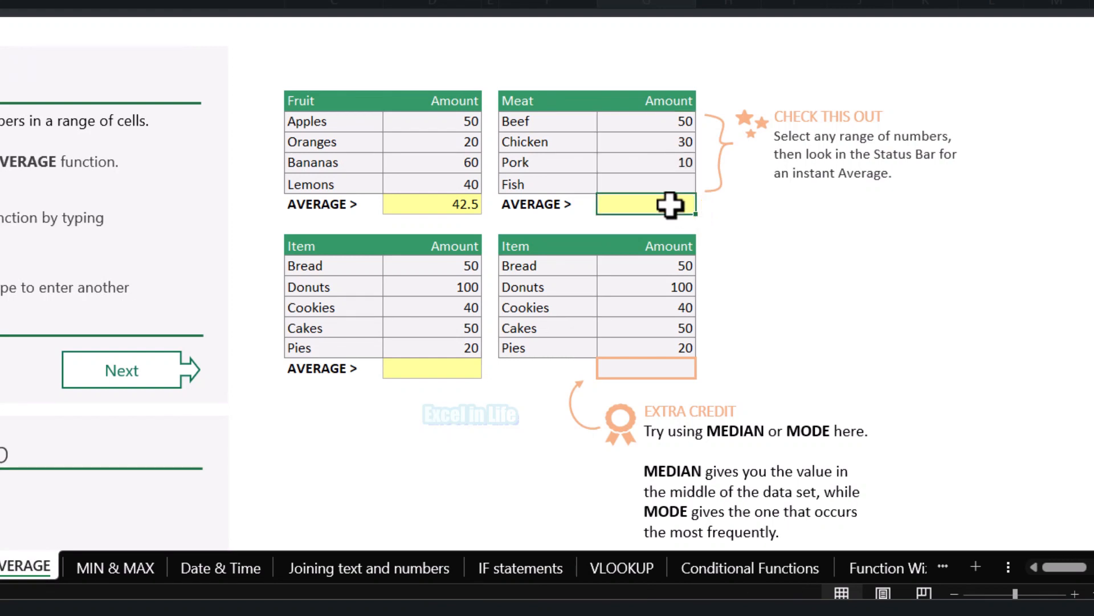
text(=av)
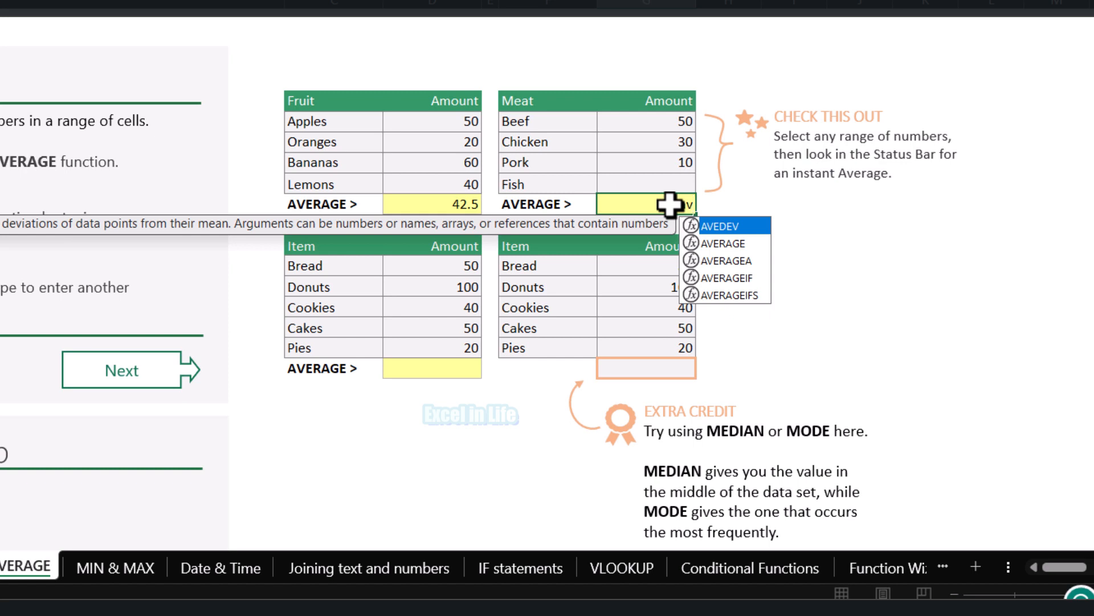
key(Down)
key(Tab)
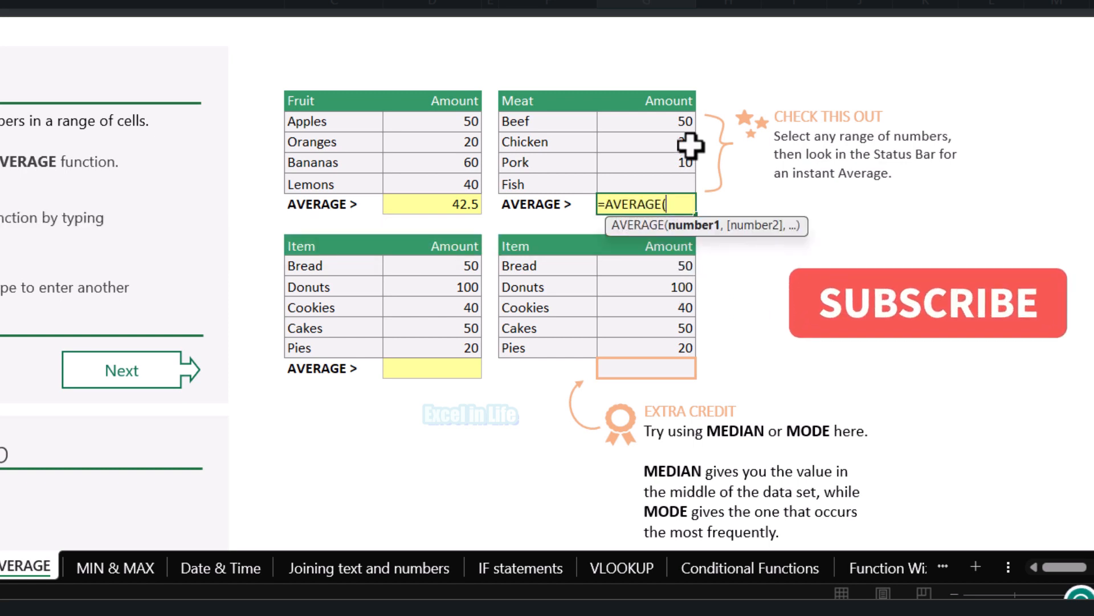
drag(678, 122, 674, 183)
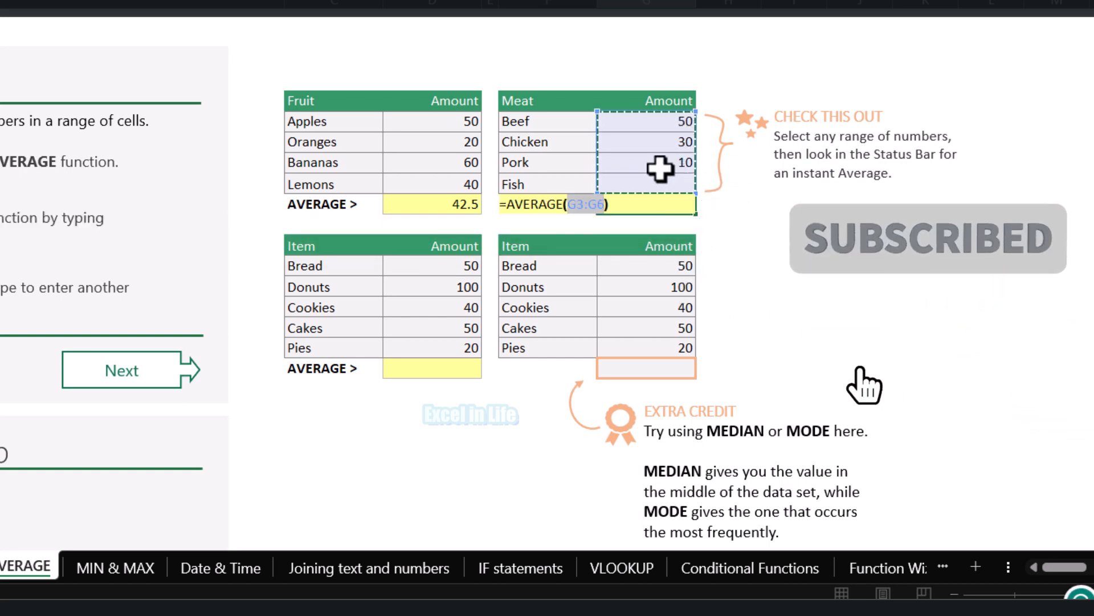
key(Return)
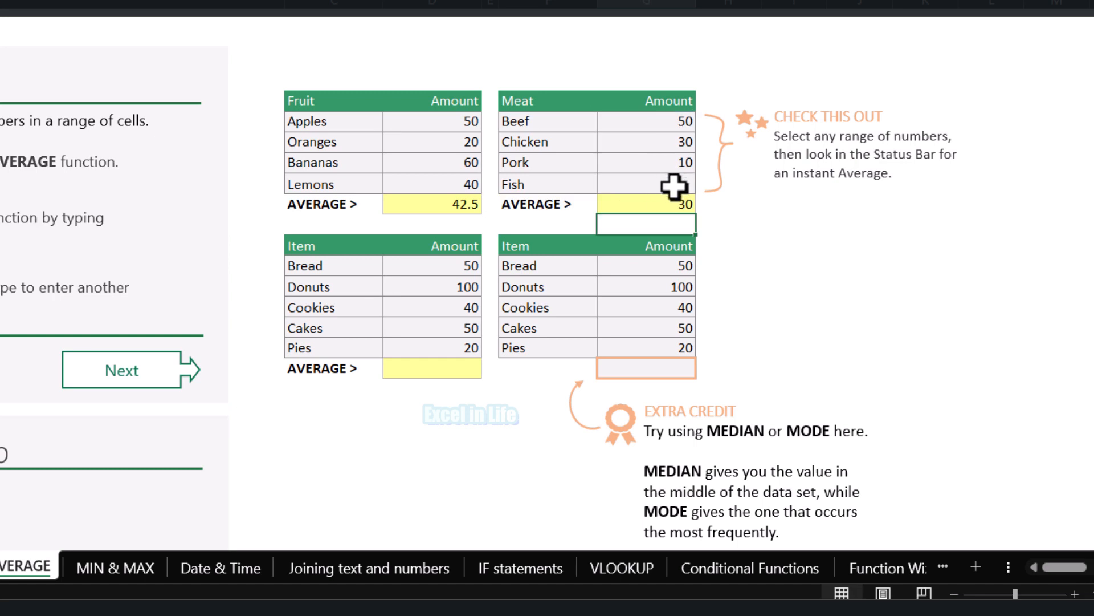
- Enter 0 as the Fish amount in cell G6 to test how a zero affects the Meat average
click(687, 181)
text(0)
key(Return)
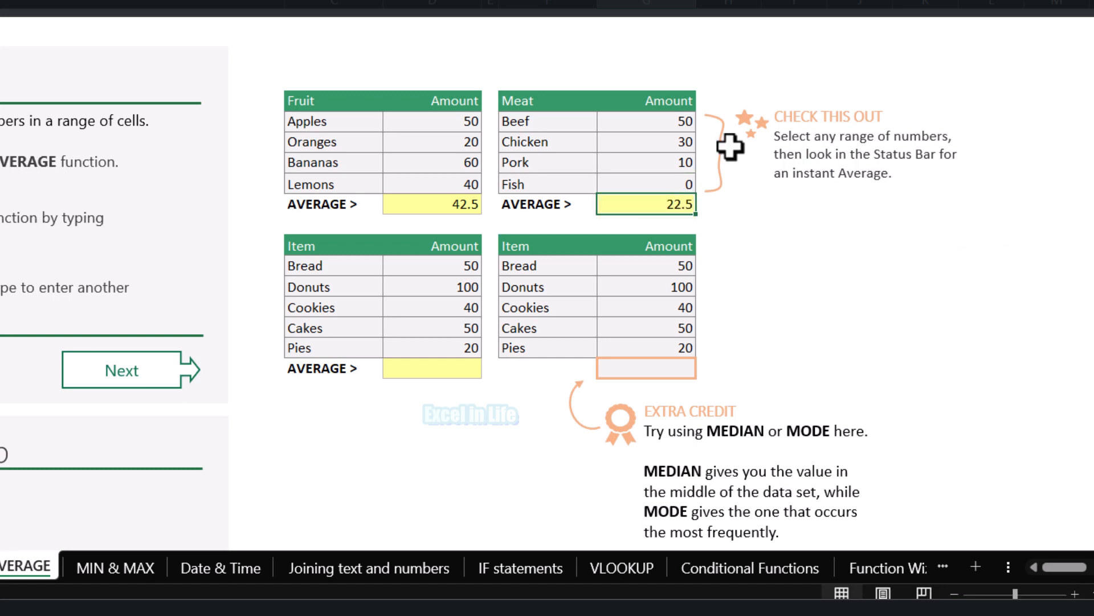
- Set the Fish amount in G6 to 10 and check the average cells D7 and G7
click(691, 189)
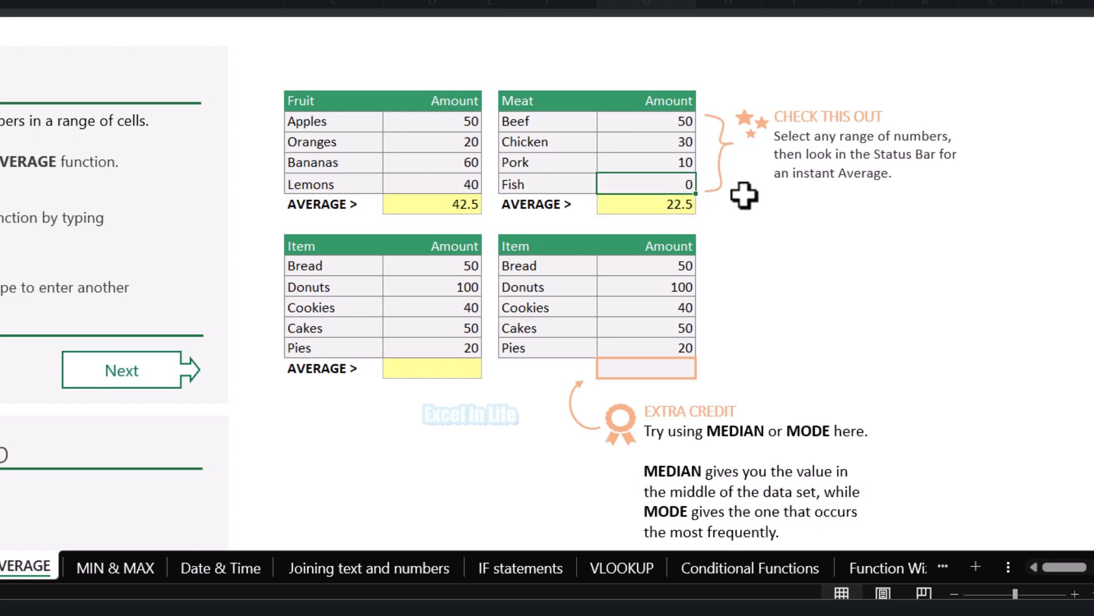
text(10)
key(Return)
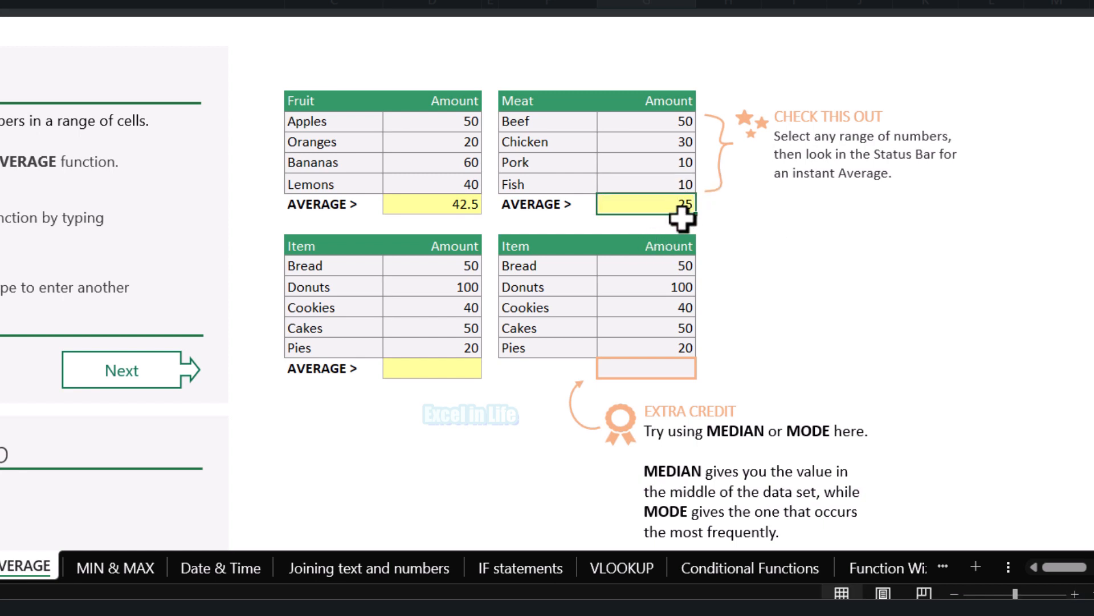
click(456, 206)
click(667, 205)
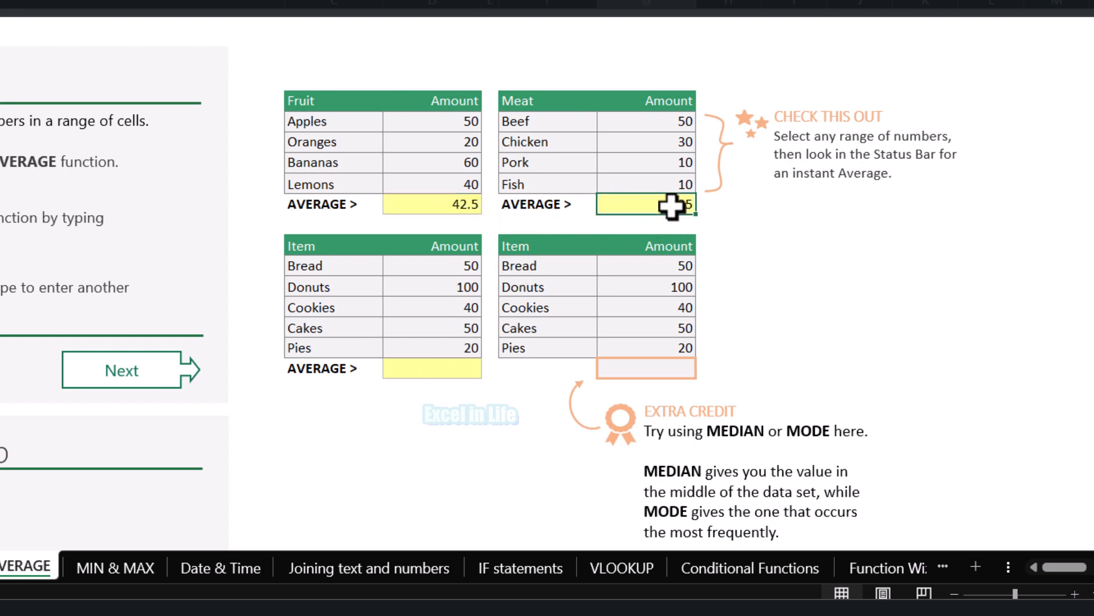
- Average the Item amounts D10:D14 in cell D15 with AutoSum's Average function
click(452, 368)
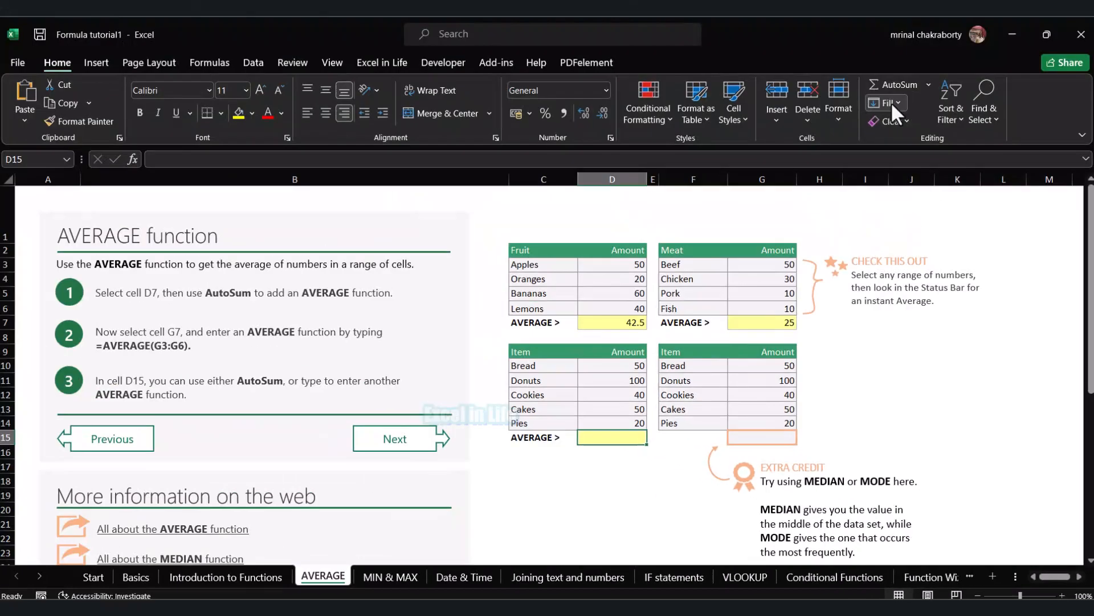
click(926, 85)
click(912, 125)
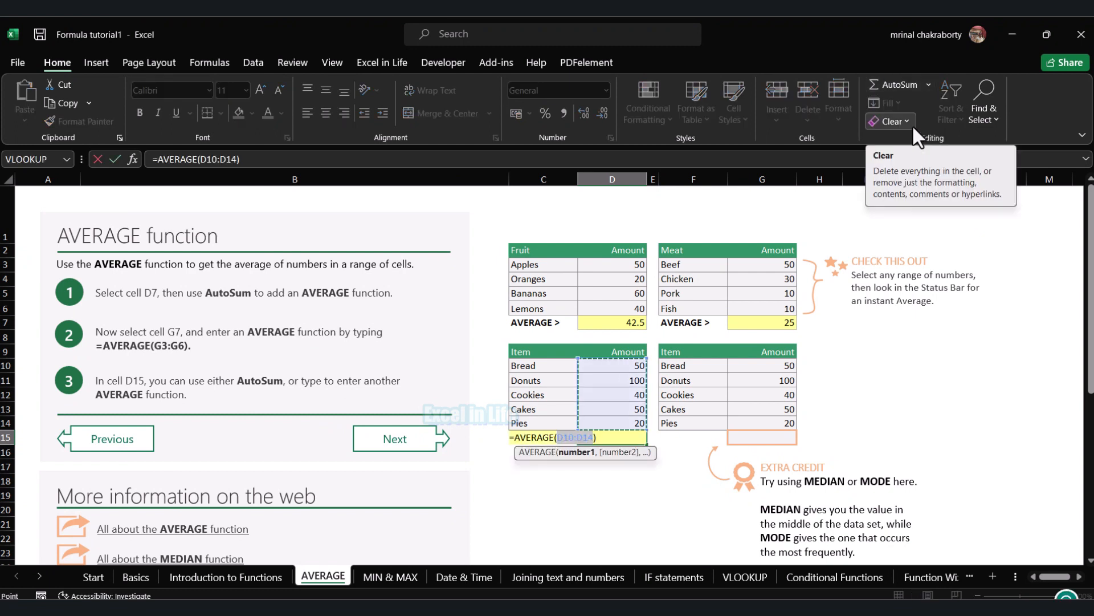
key(Return)
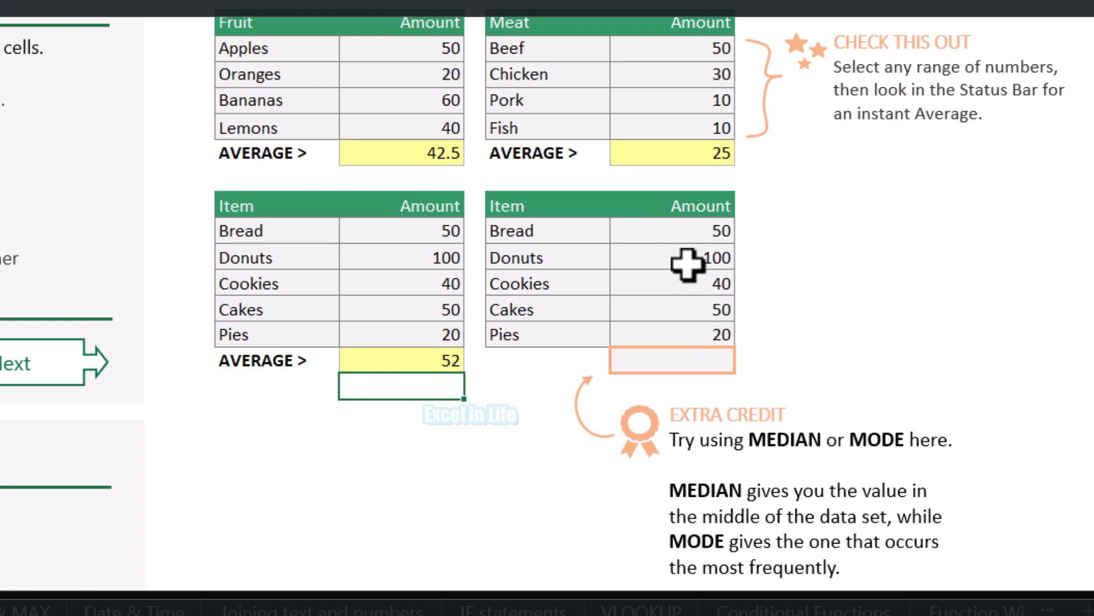
- Enter a MEDIAN formula for the Item amounts G10:G14 in the extra credit cell G15
click(707, 360)
text(=me)
key(Tab)
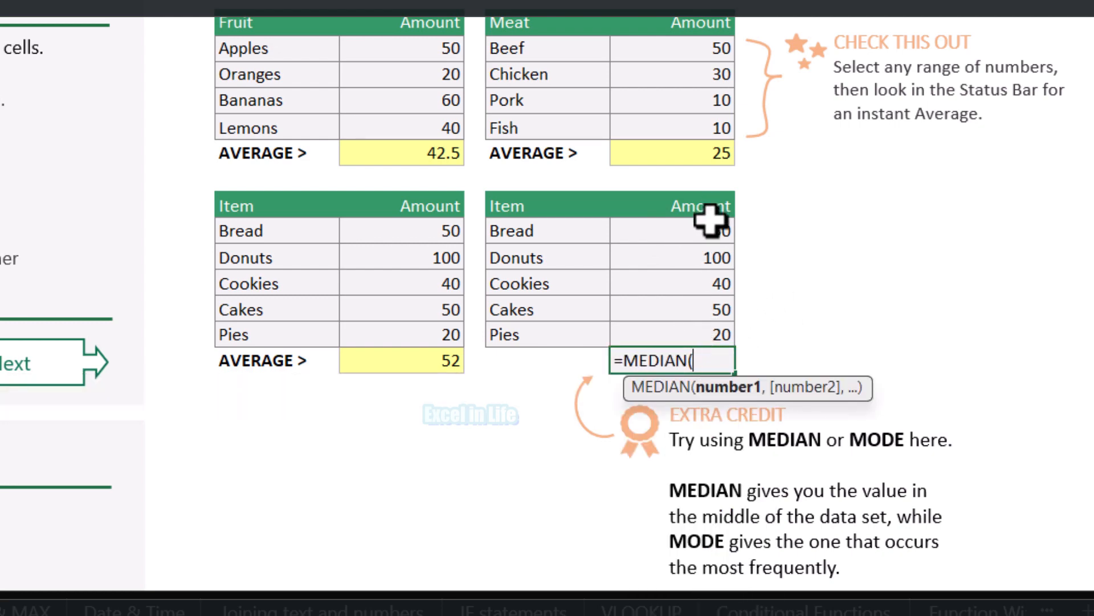
drag(707, 228, 707, 334)
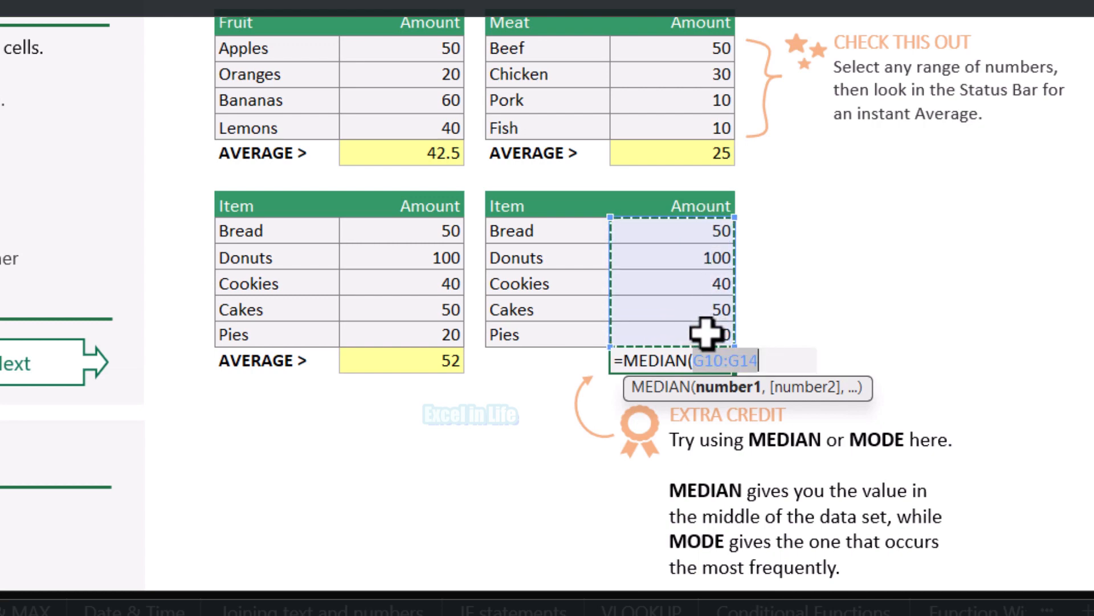
key(Return)
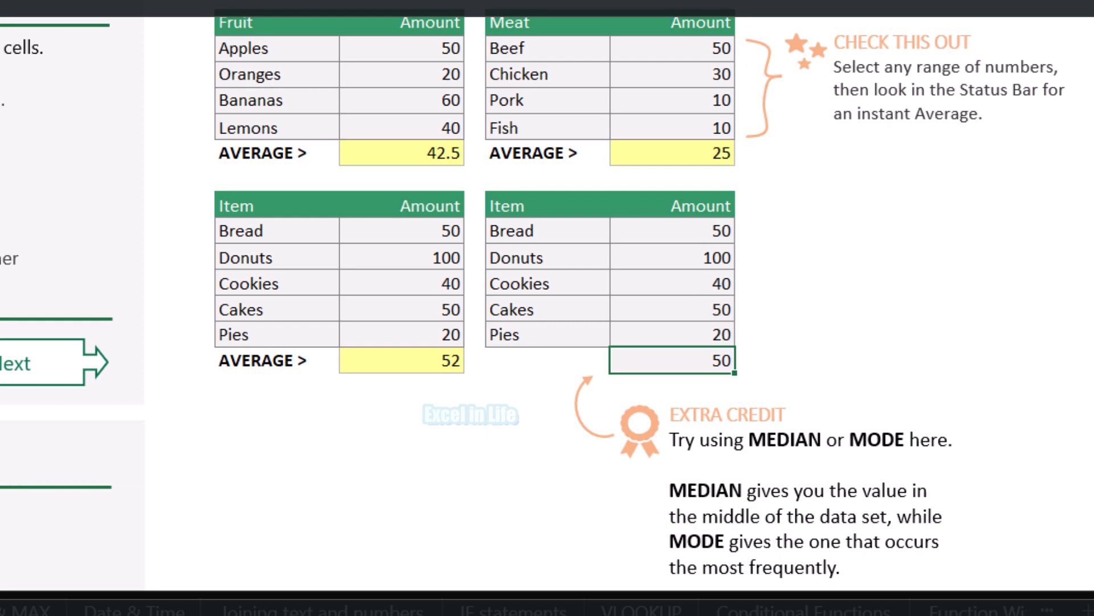
- Replace the formula in G15 with a MODE function covering the Item amounts G10:G14
text(mod)
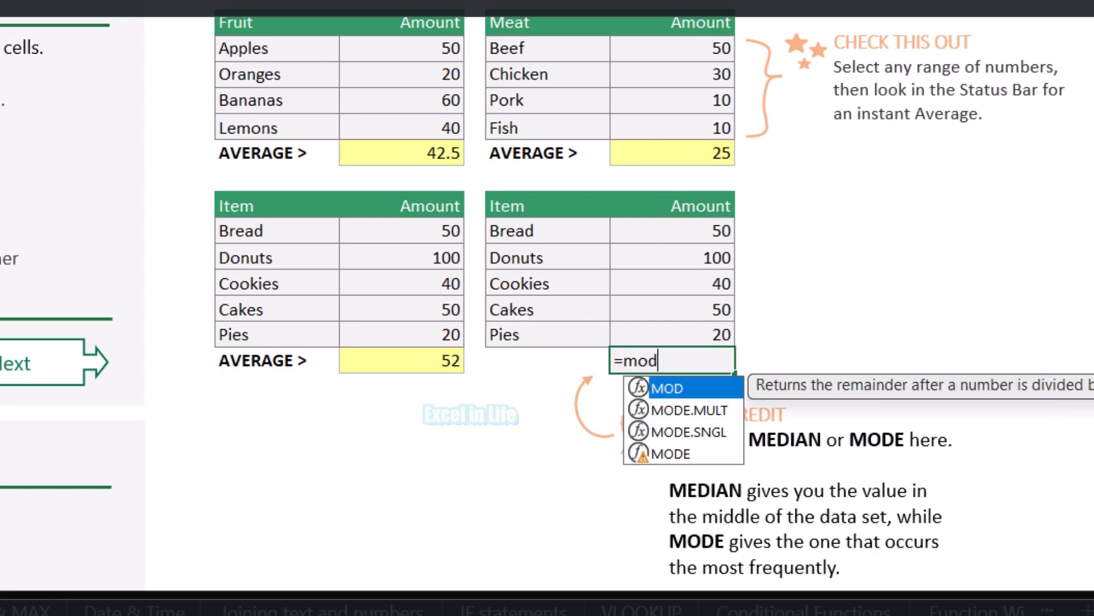
text(e)
key(Tab)
drag(691, 242, 698, 333)
text())
key(Return)
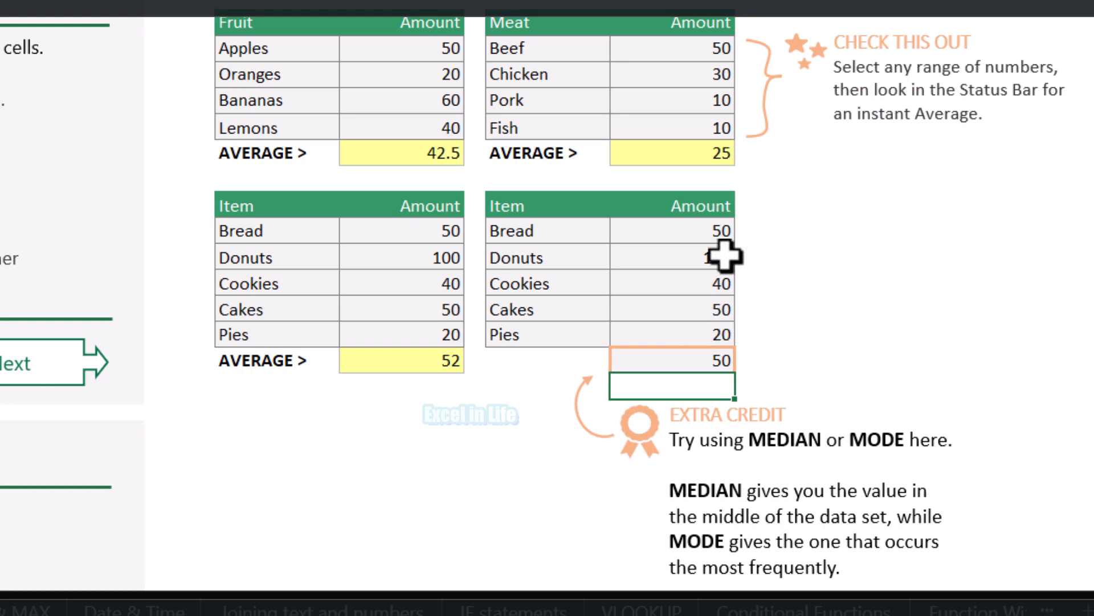
- Set the Cakes amount in G13 to 40, then set both Cookies (G12) and Cakes (G13) to 30 to test MODE
click(725, 308)
text(40)
key(Return)
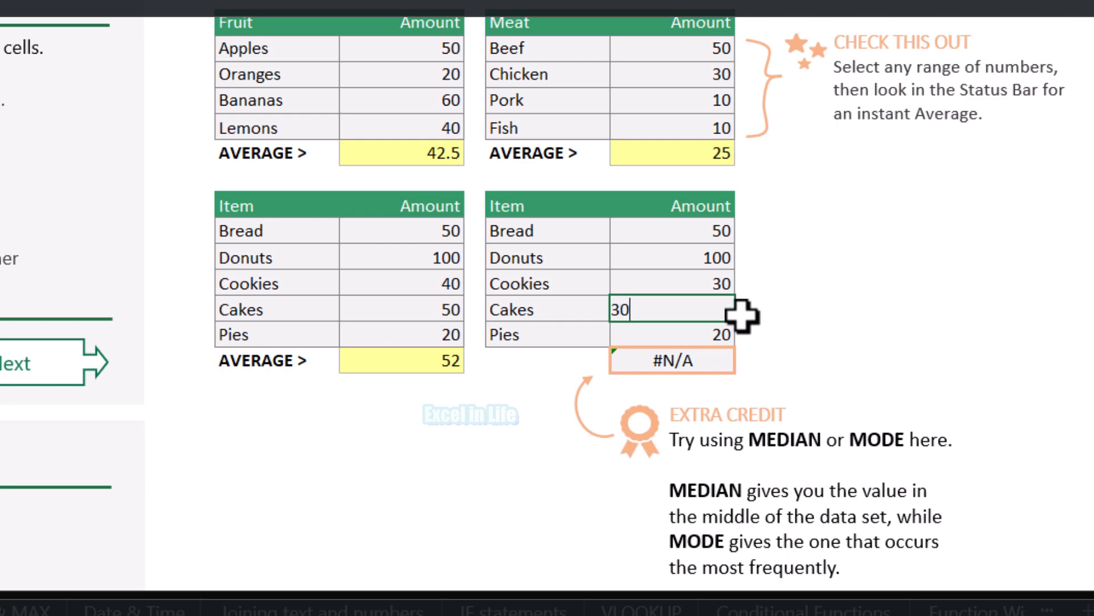
key(Return)
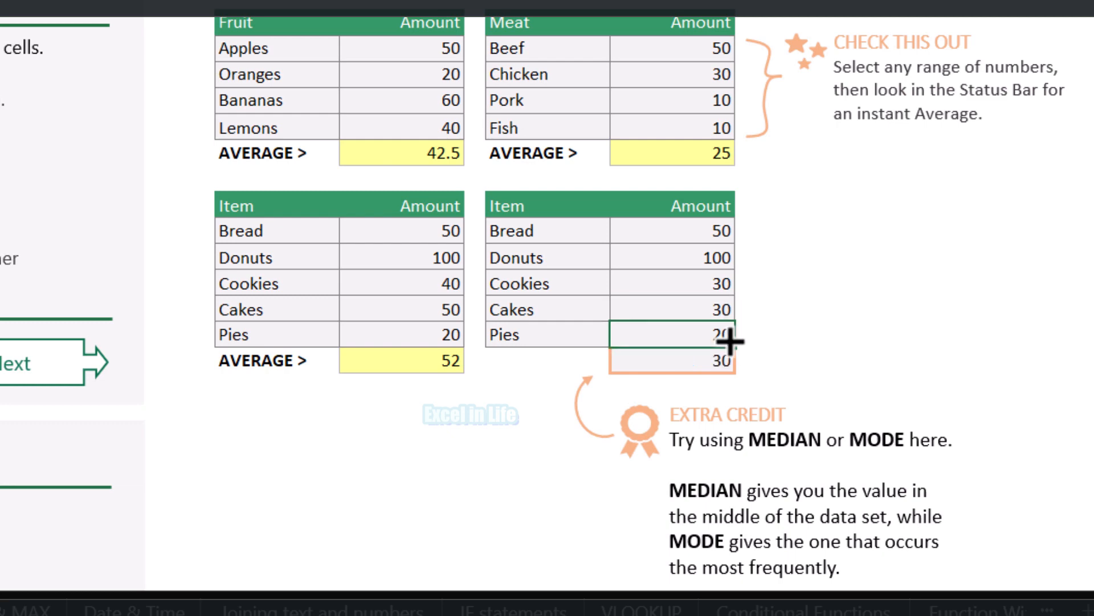
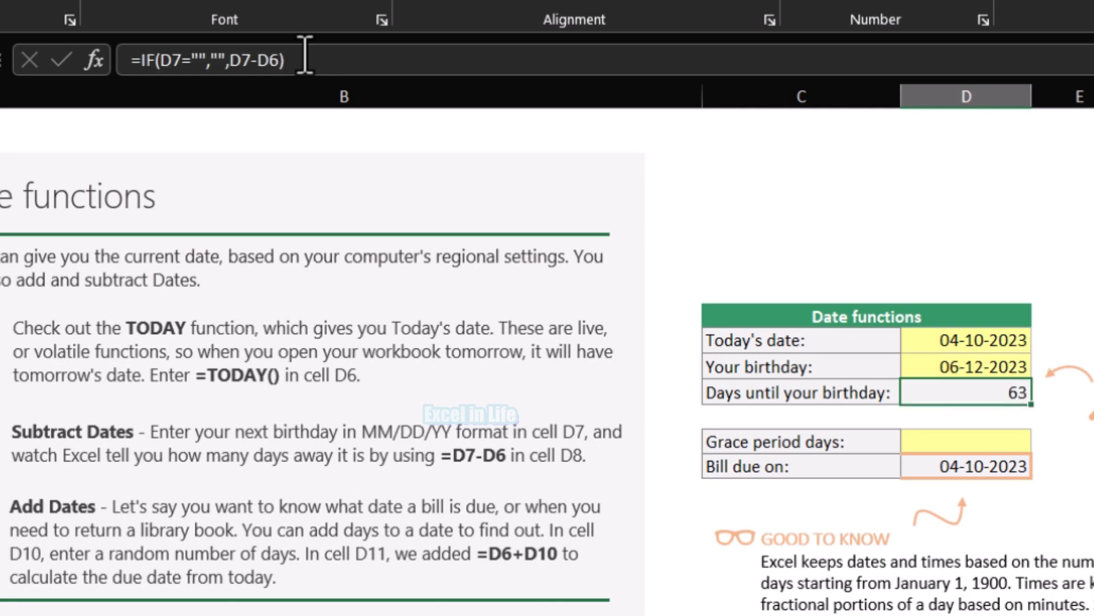
- On the Date & Time sheet, enter 10 as the grace period days in cell D10
key(Down)
key(Down)
key(Down)
key(Up)
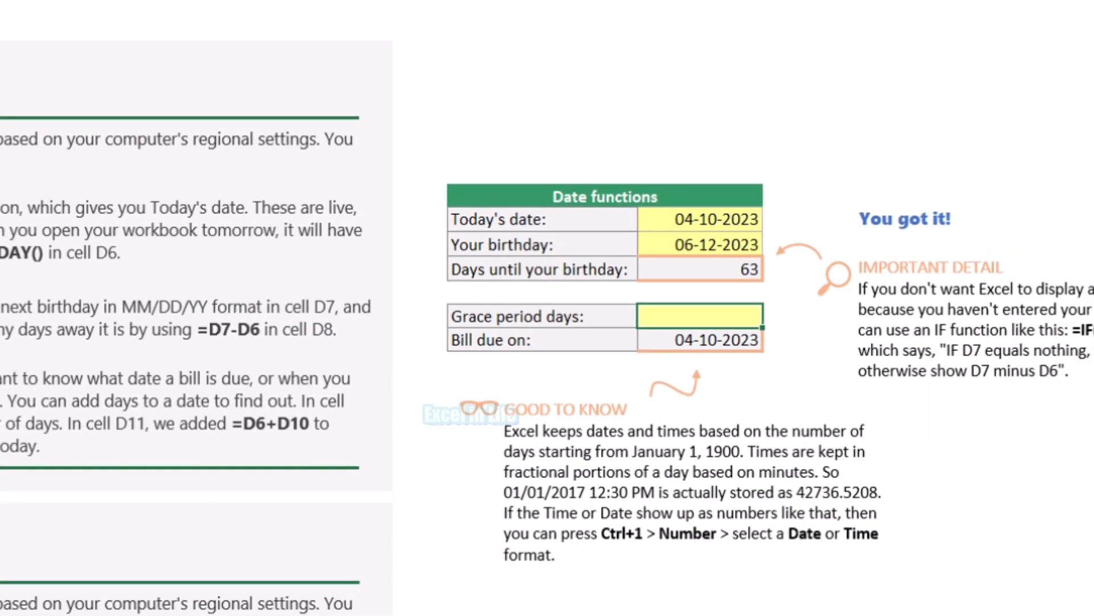
text(10)
key(Return)
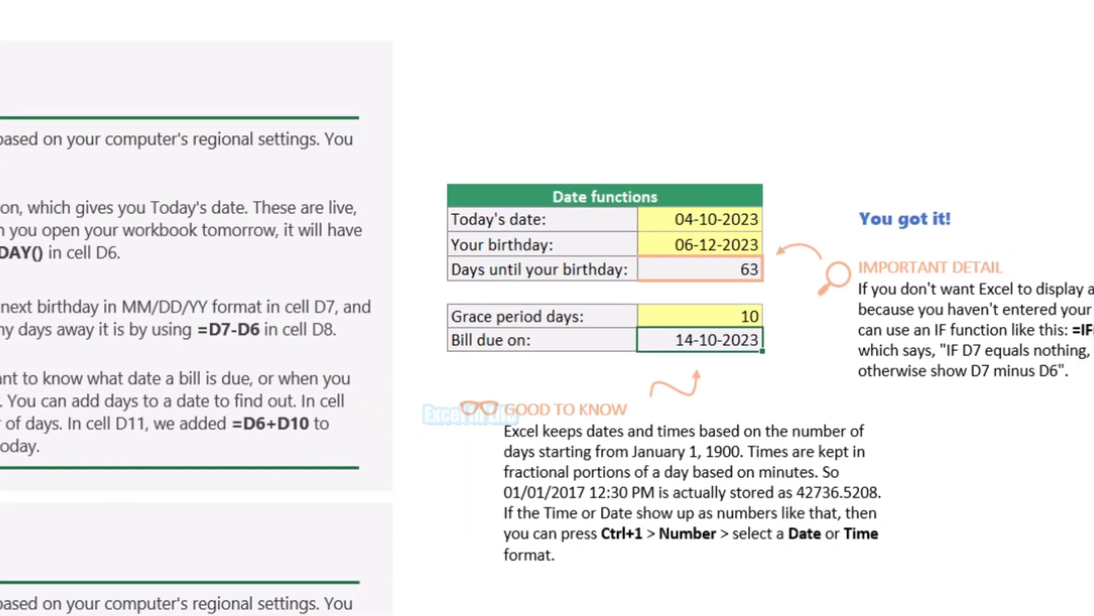
- Review the cell references used by the Bill due on formula in D11
key(F2)
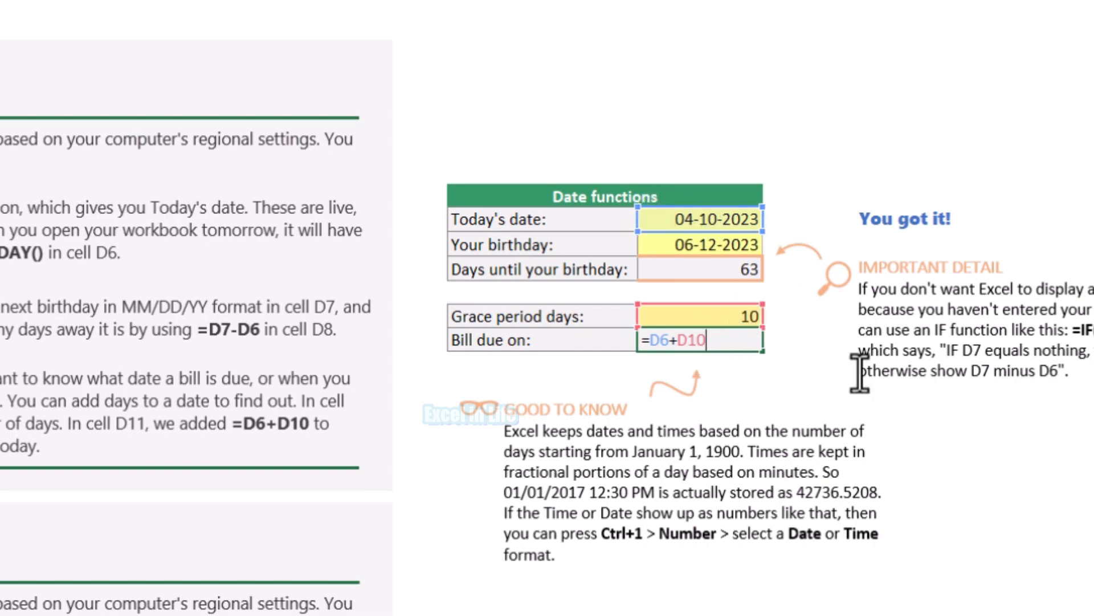
key(Return)
key(Up)
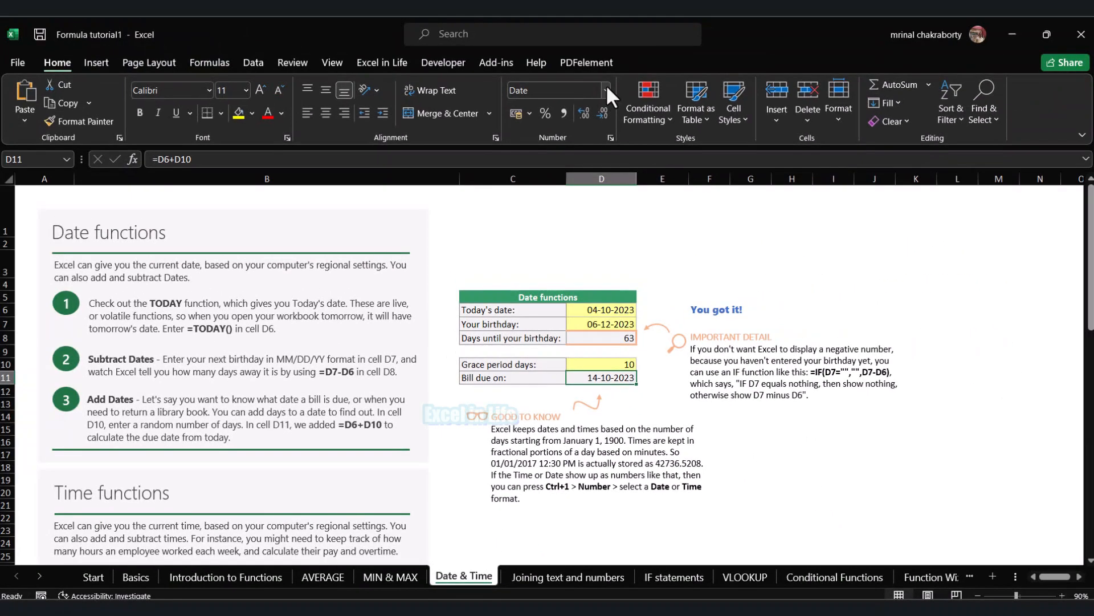
- Format the Bill due on cell D11 as Number, then switch it back to Short Date
click(606, 86)
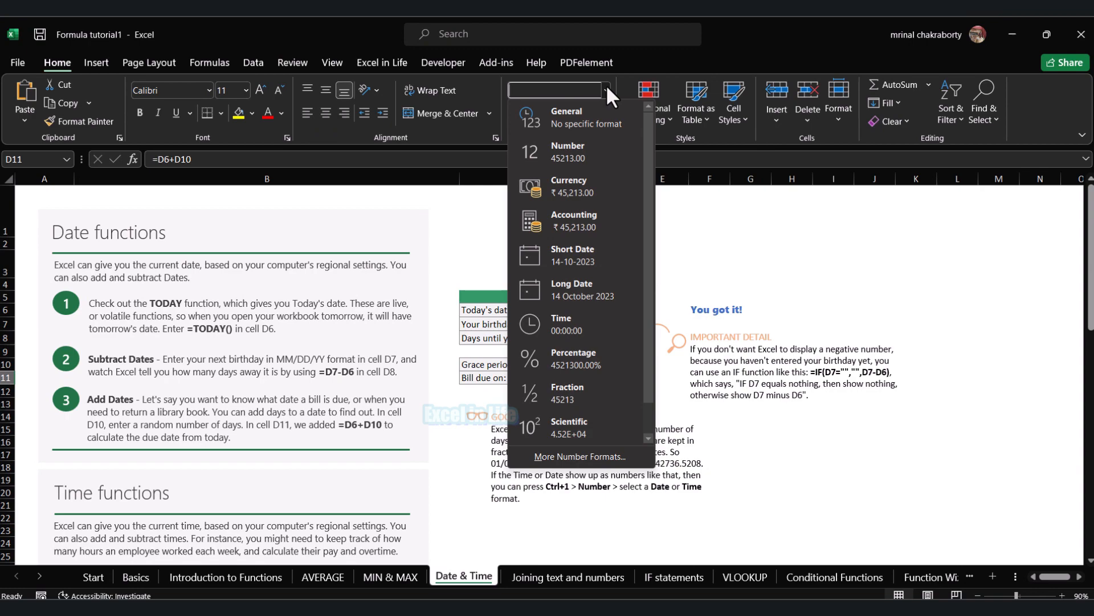
click(574, 155)
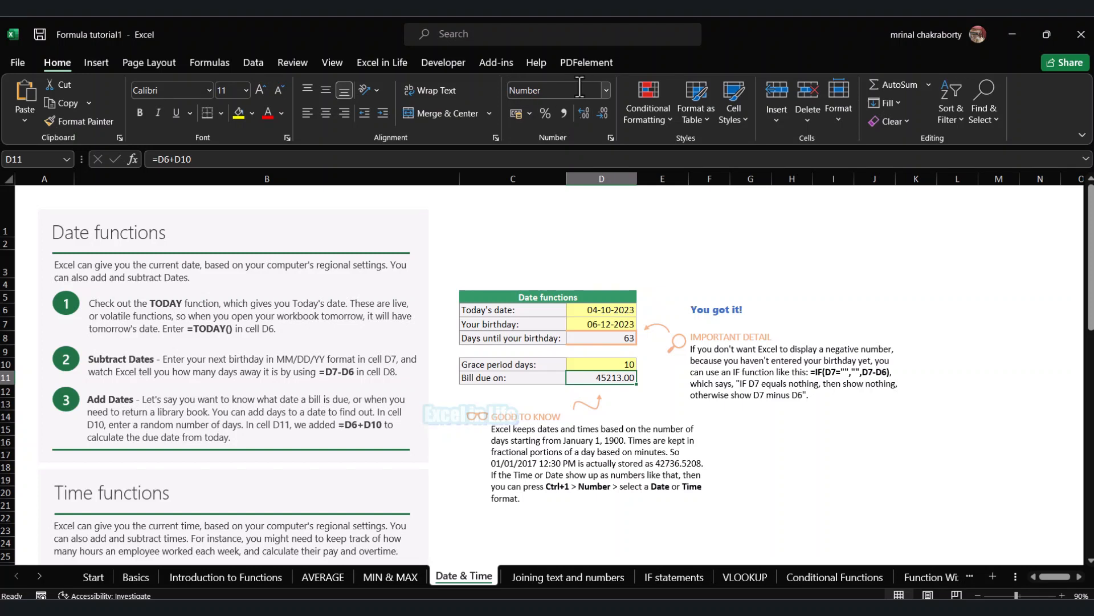
click(606, 90)
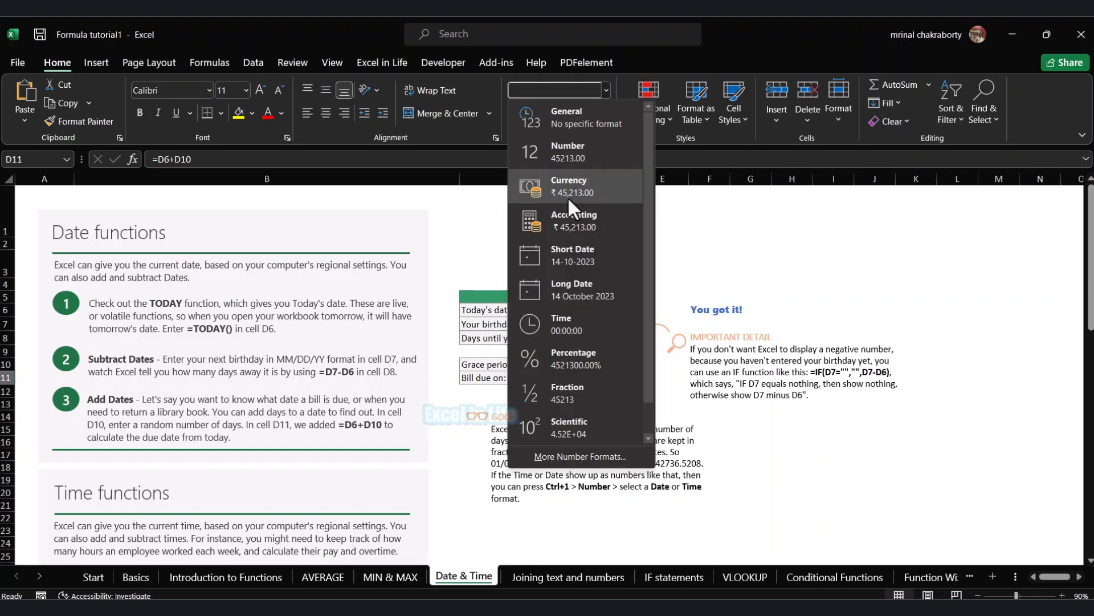
click(569, 252)
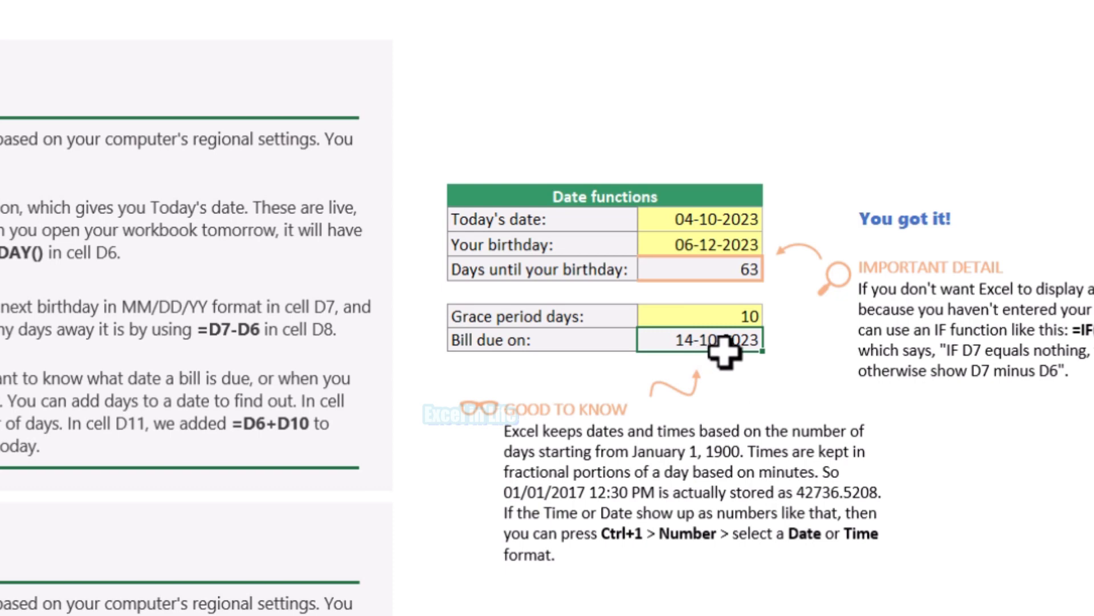
- Enter =NOW() as the Current Time in cell D28 of the Time functions table
scroll(724, 351, down, 5)
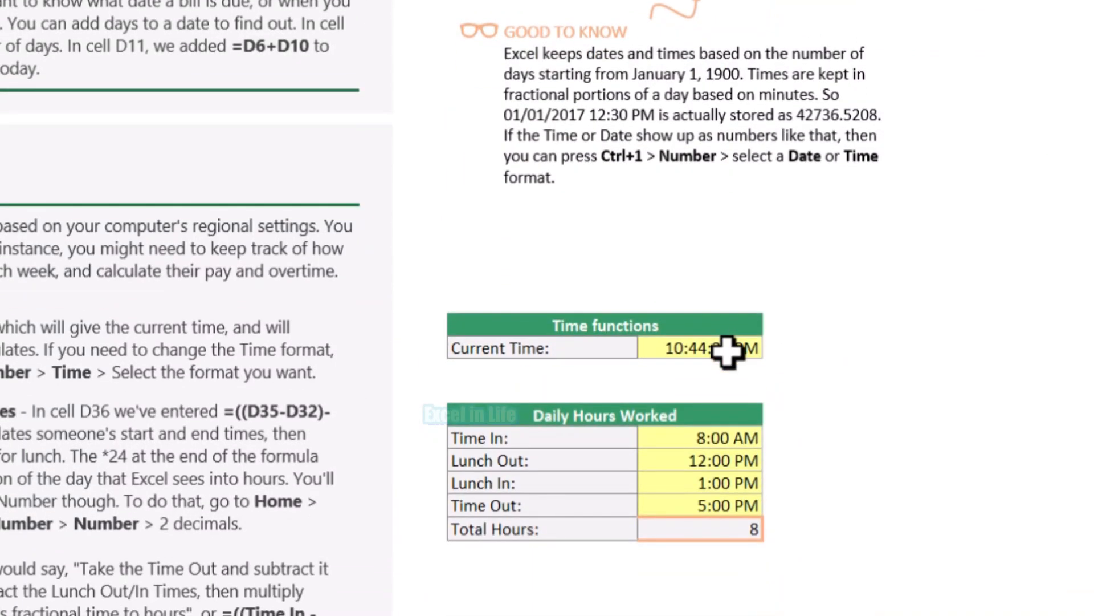
scroll(724, 320, down, 1)
click(709, 286)
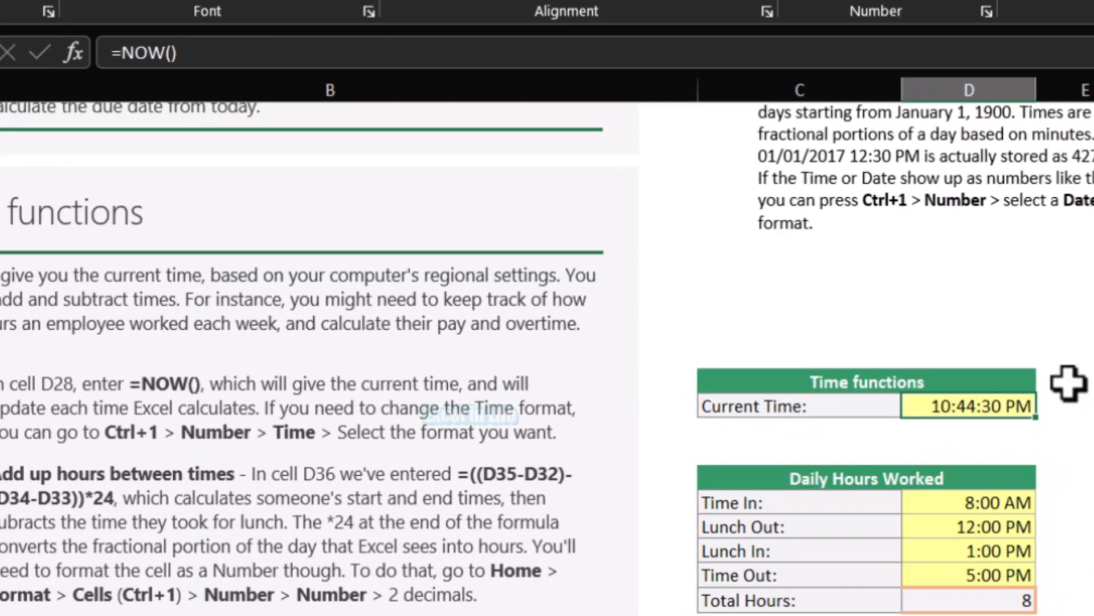
text(=now)
key(Tab)
text())
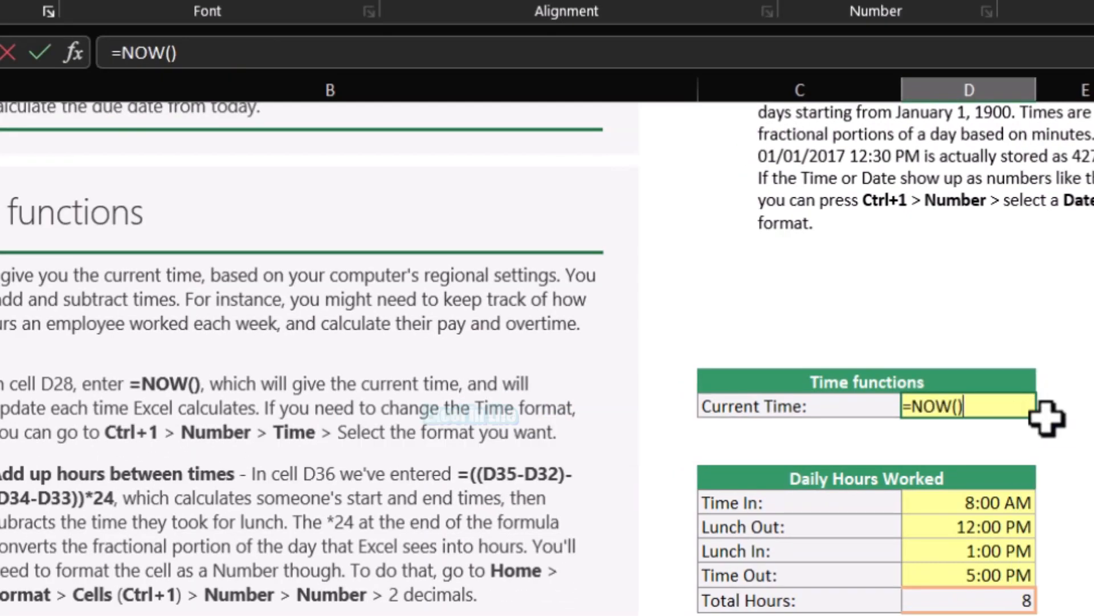
key(ctrl+Return)
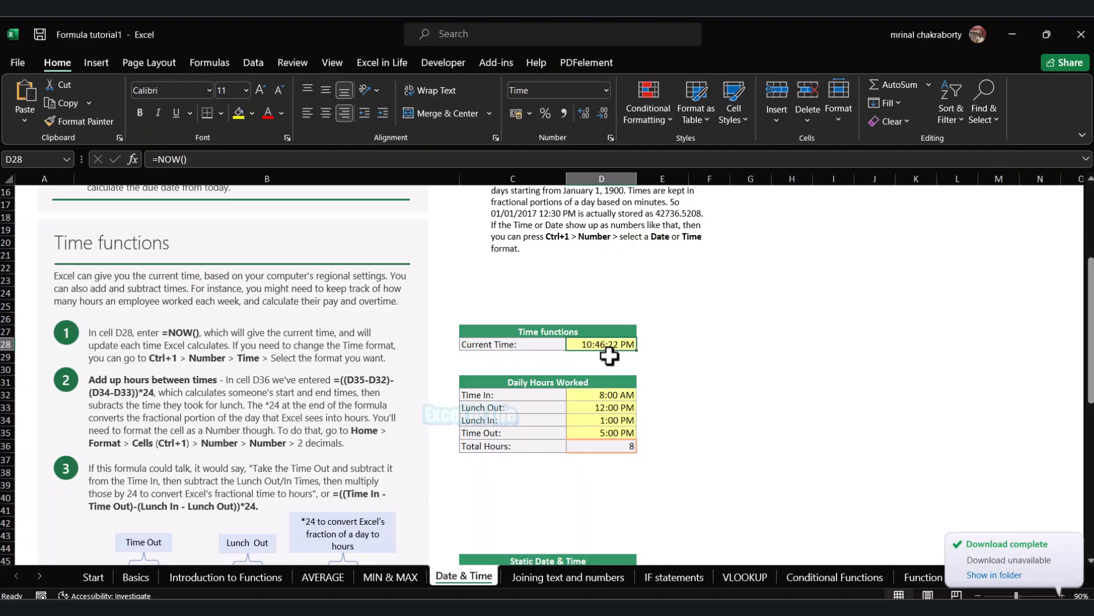
- Compare the Today's date formula in cell D6 with the Current Time entry in cell D28
scroll(983, 429, up, 7)
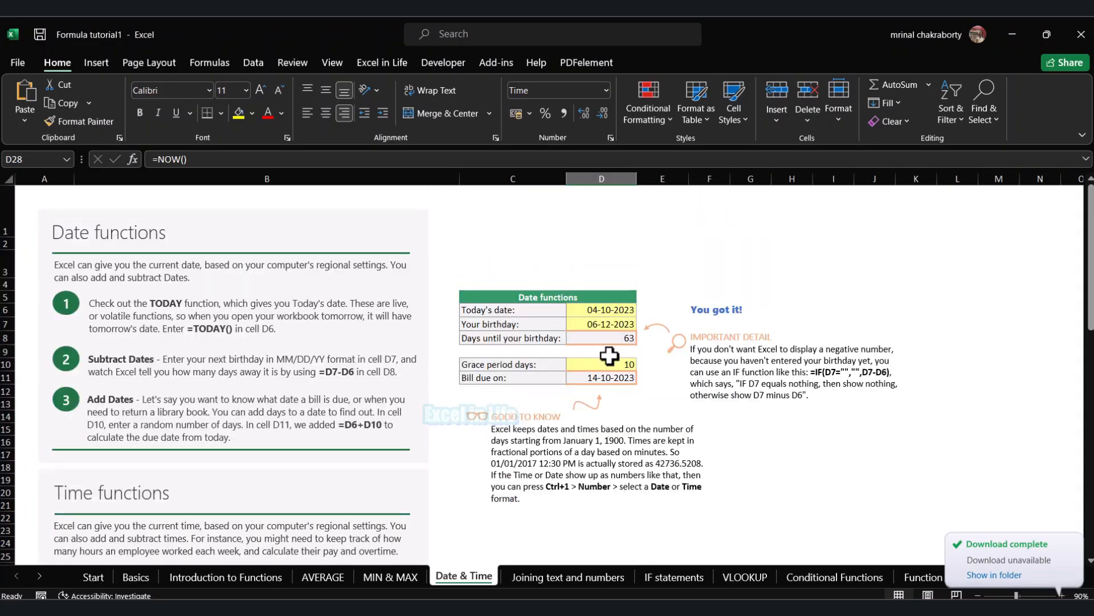
click(607, 308)
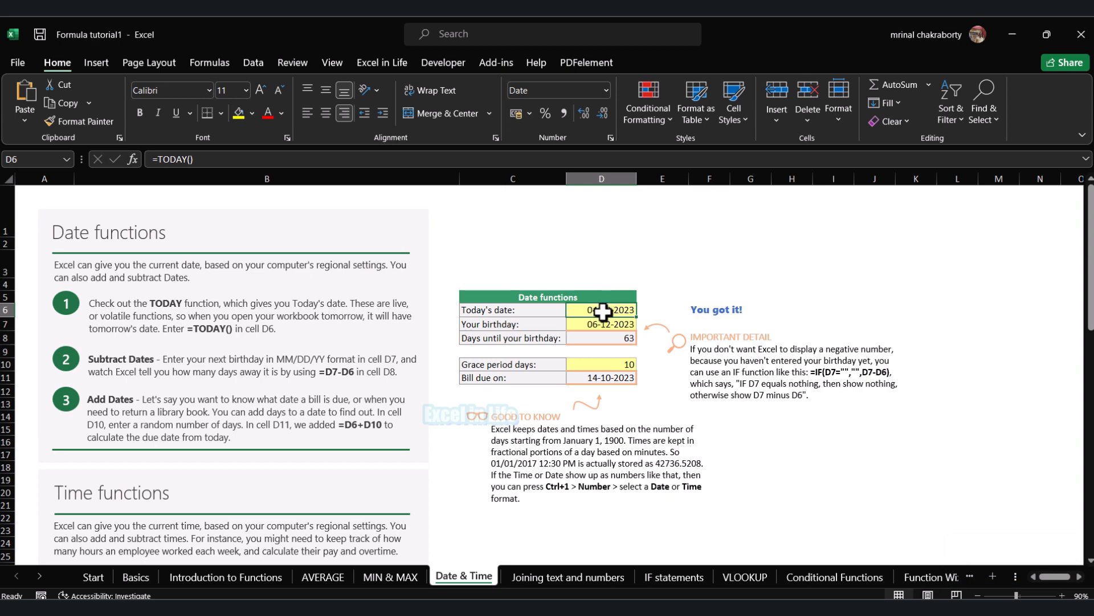
scroll(602, 312, down, 6)
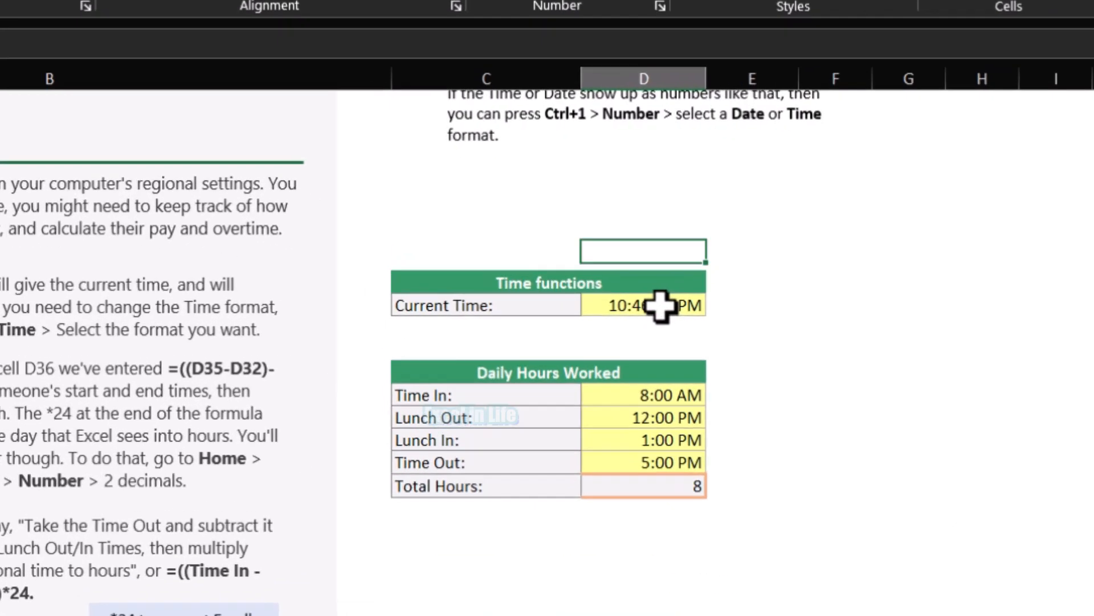
click(611, 306)
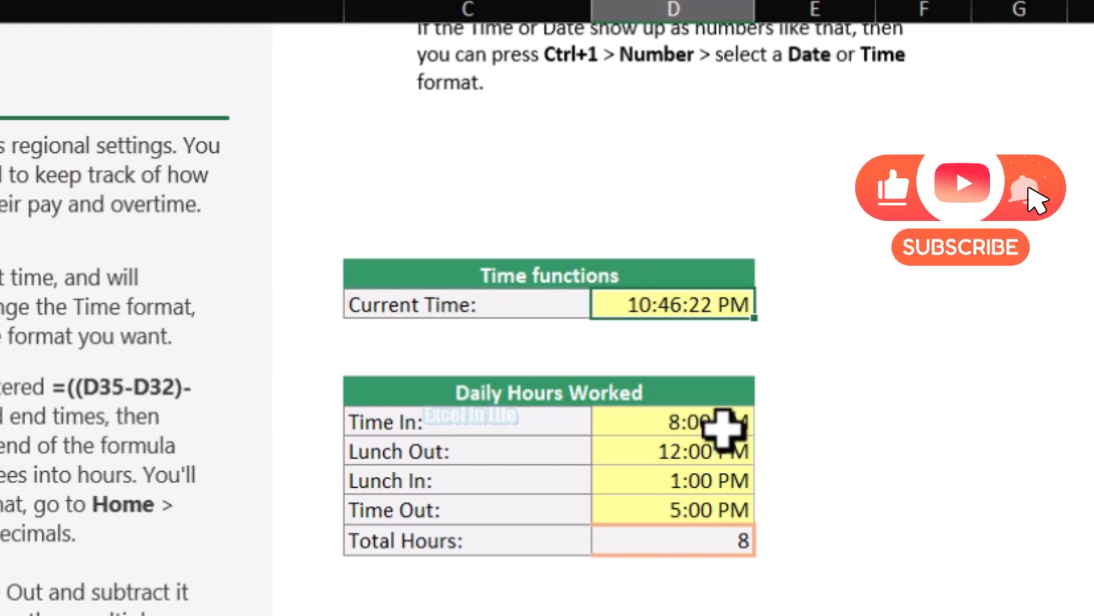
- Clear the Total Hours cell D36 in the Daily Hours Worked table and re-enter =((D35-D32)-(D34-D33))*24
click(706, 429)
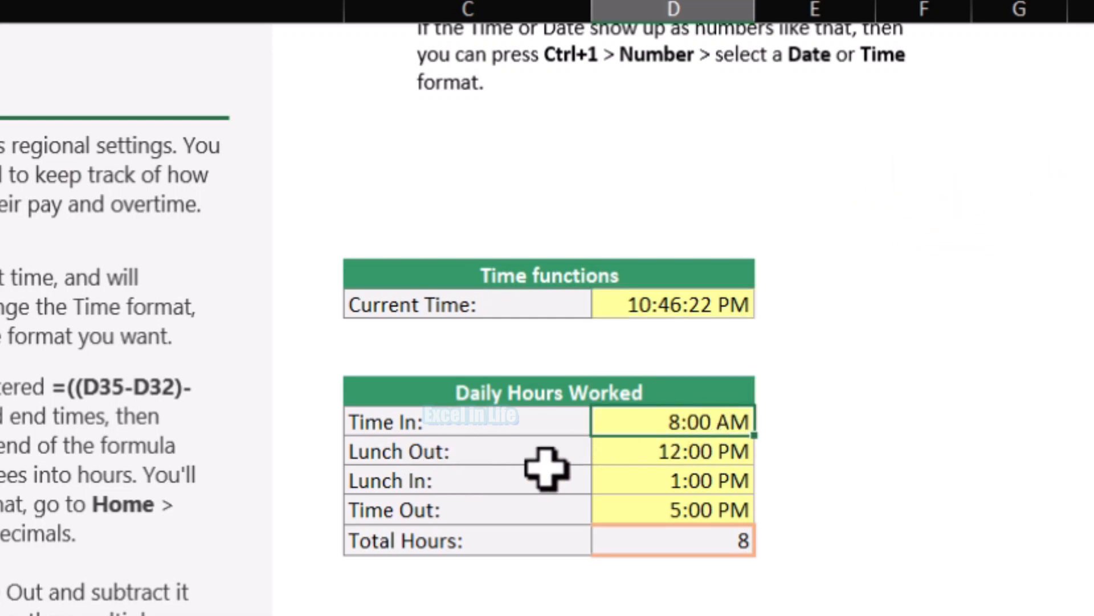
click(706, 454)
click(720, 484)
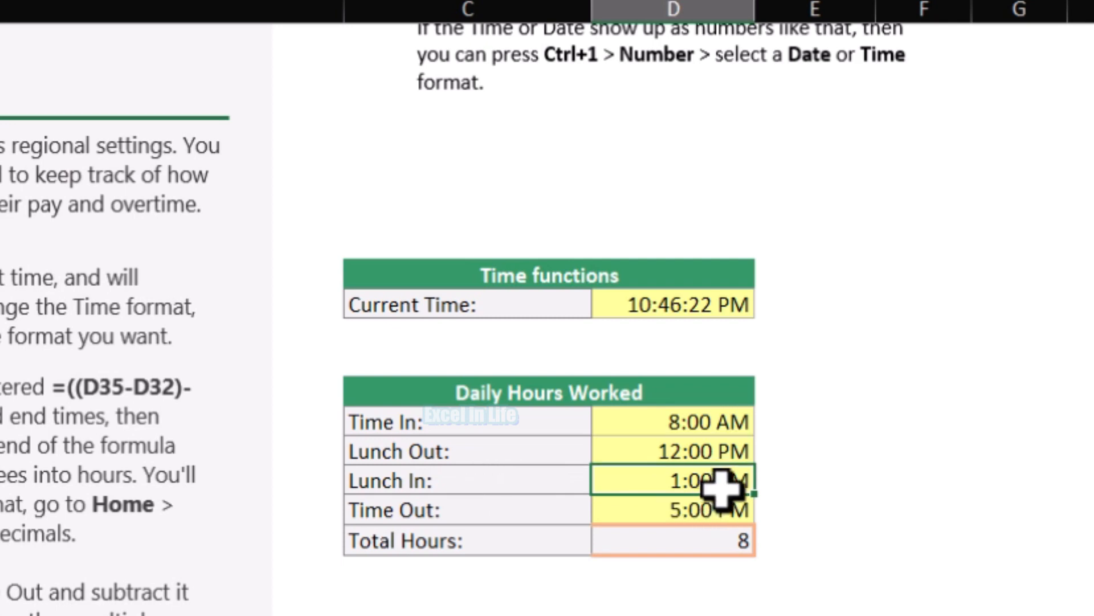
click(707, 511)
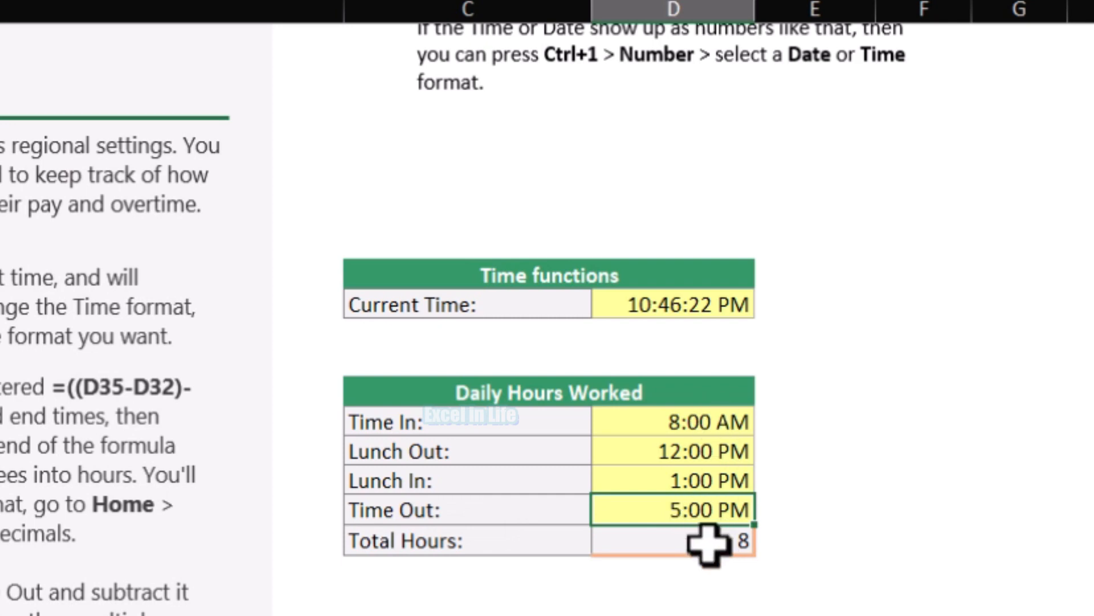
click(724, 540)
key(Delete)
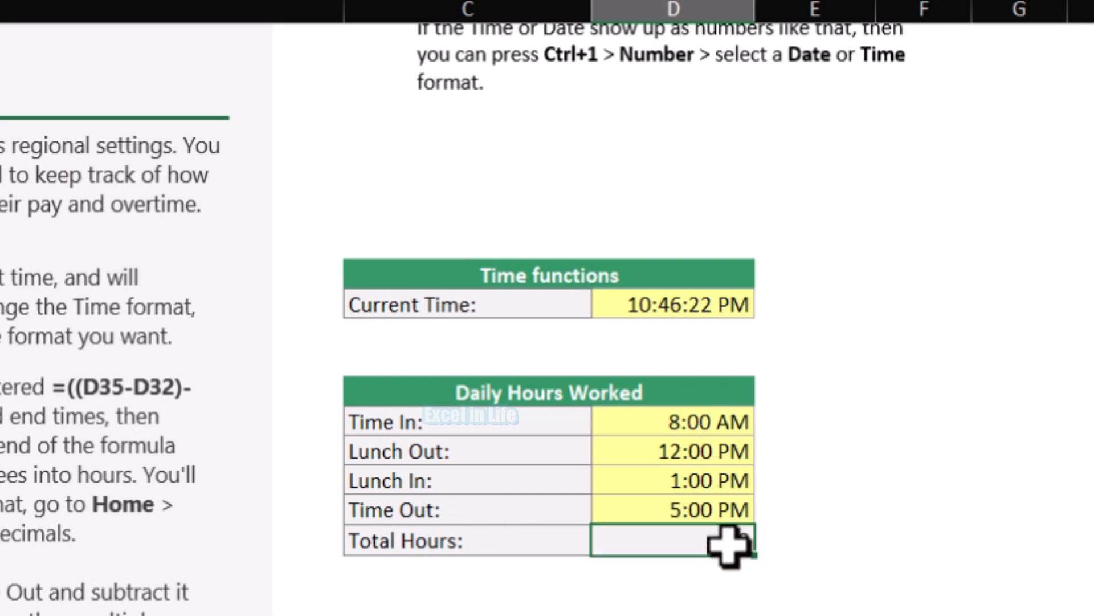
key(F2)
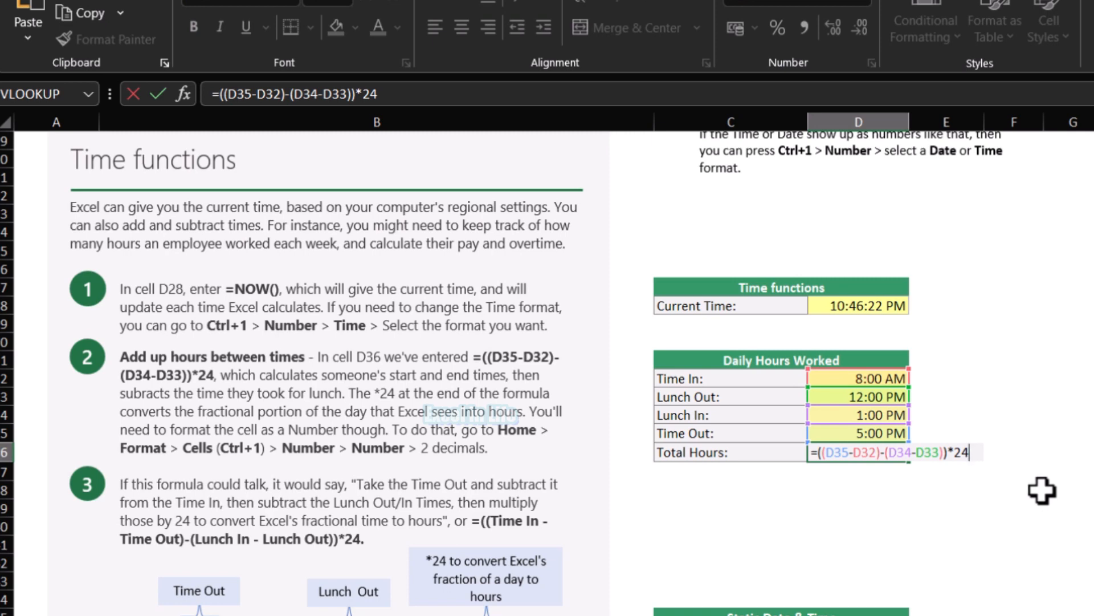
key(Return)
- Format the Total Hours cell D36 as Number, then switch it to General
click(890, 456)
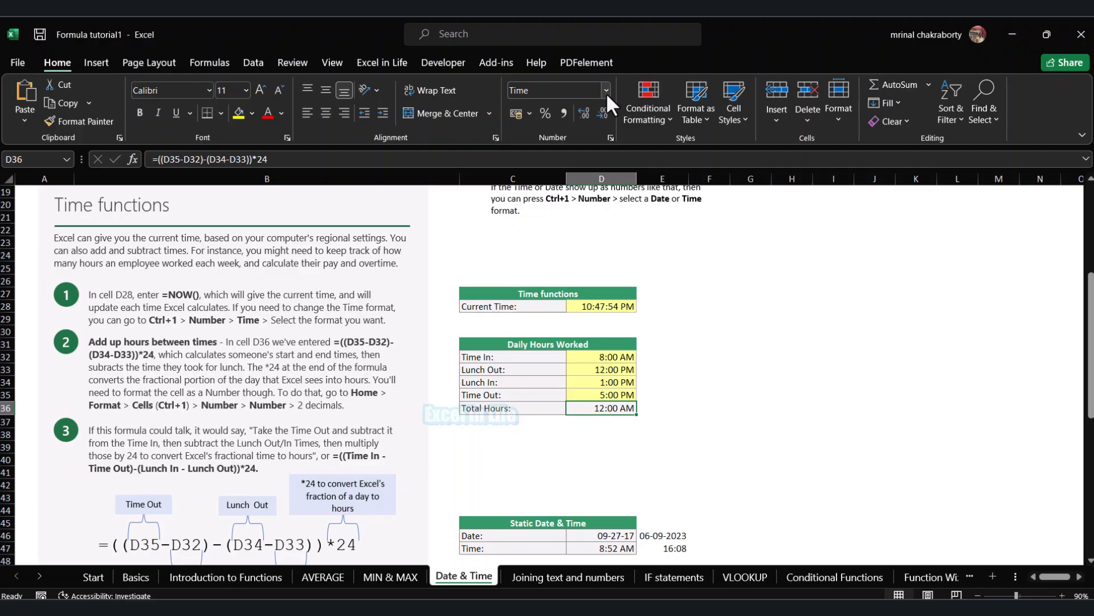
click(606, 91)
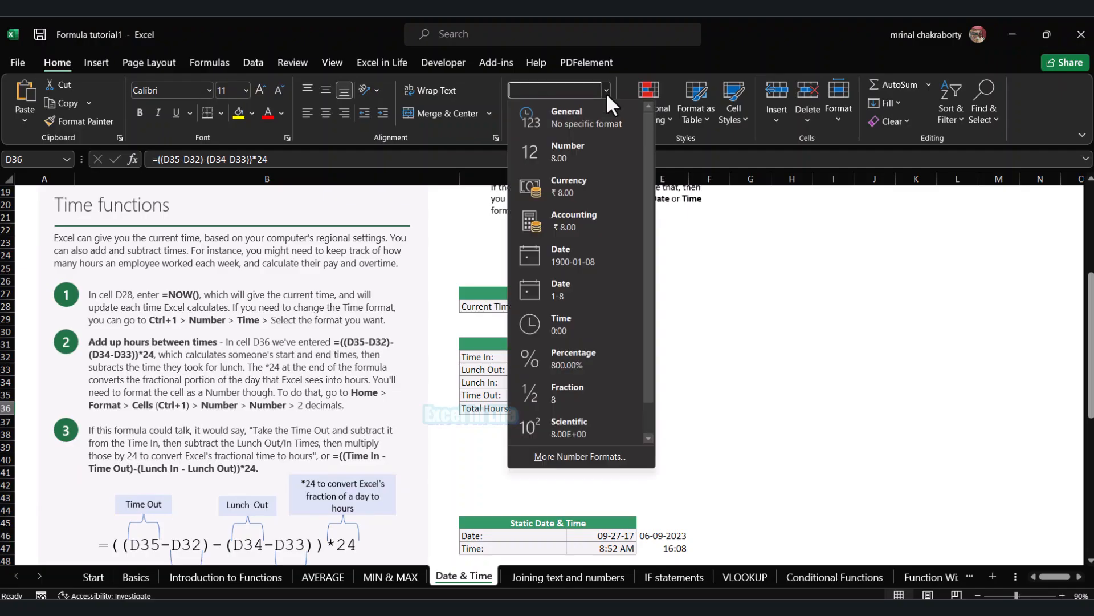
click(607, 149)
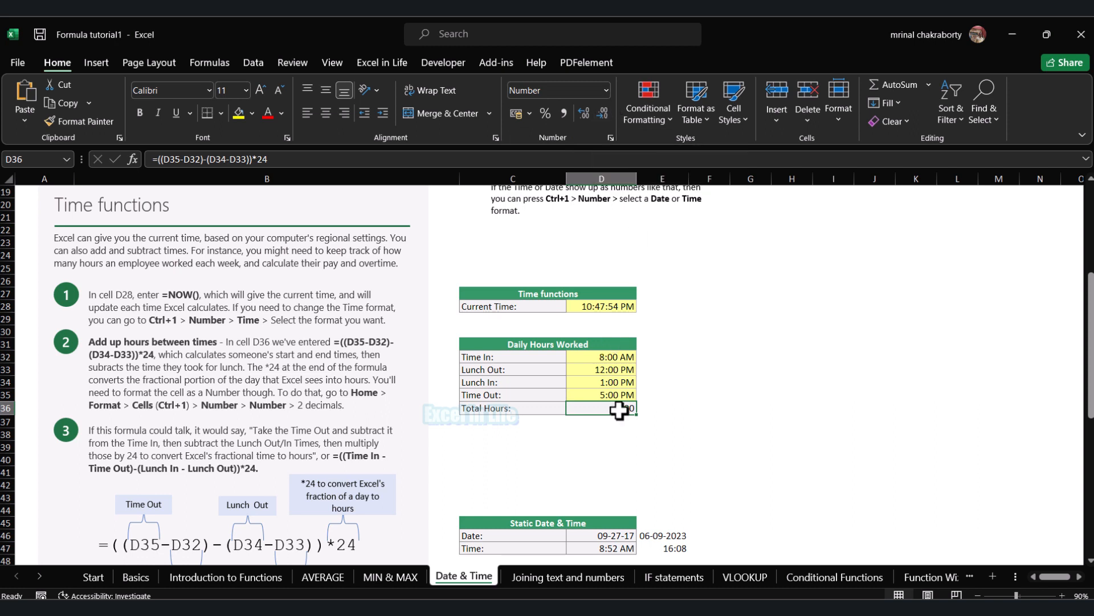
click(606, 90)
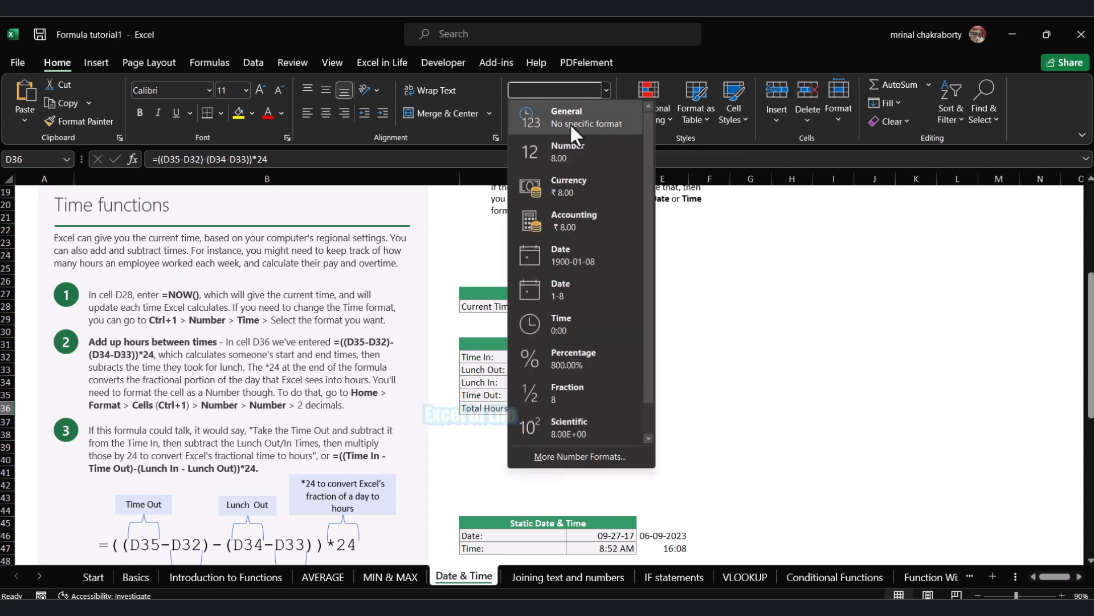
click(571, 123)
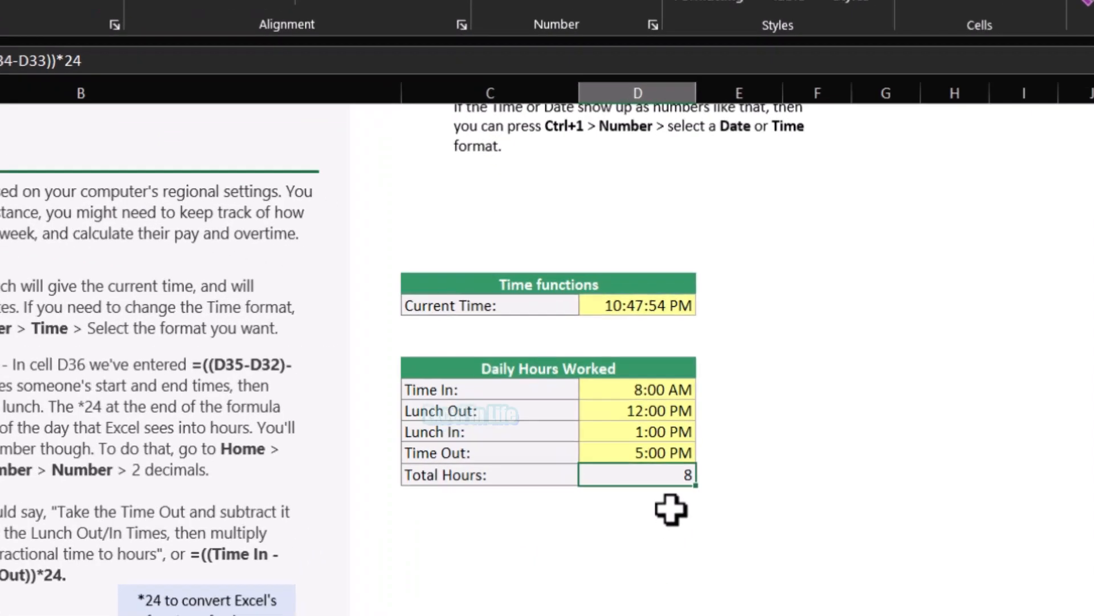
- Examine the diagram explaining the Total Hours formula and compare it with the Daily Hours Worked entries
scroll(319, 598, down, 3)
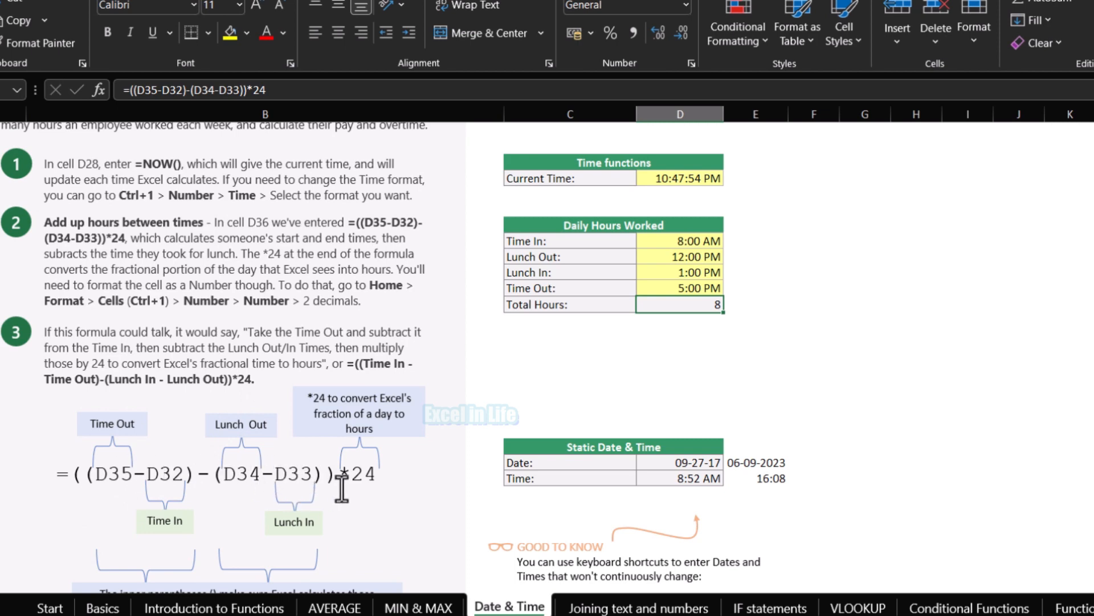
scroll(342, 488, down, 1)
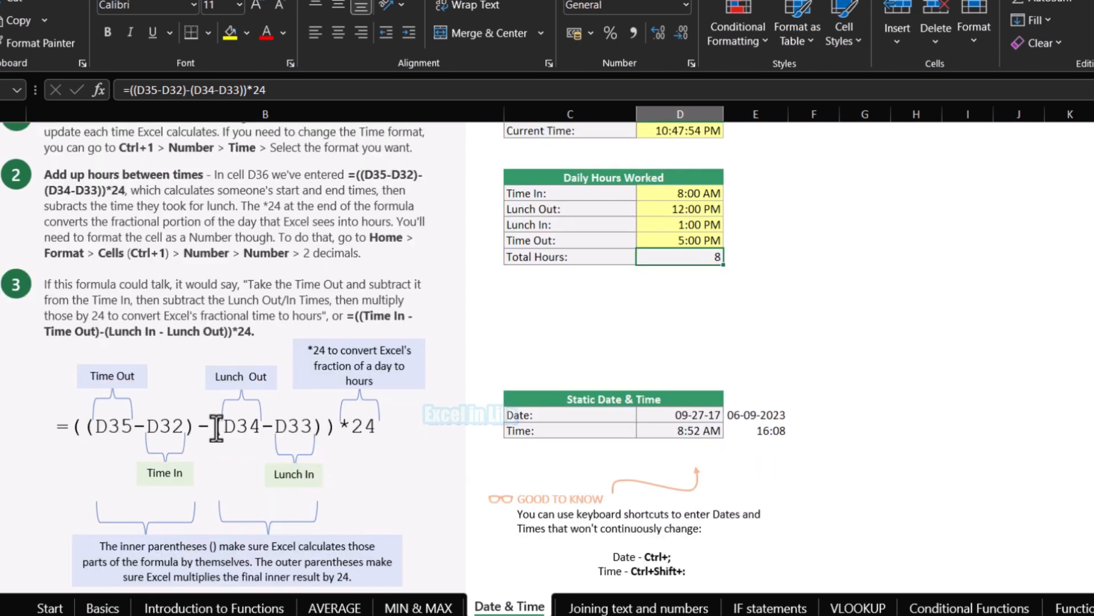
scroll(211, 429, down, 1)
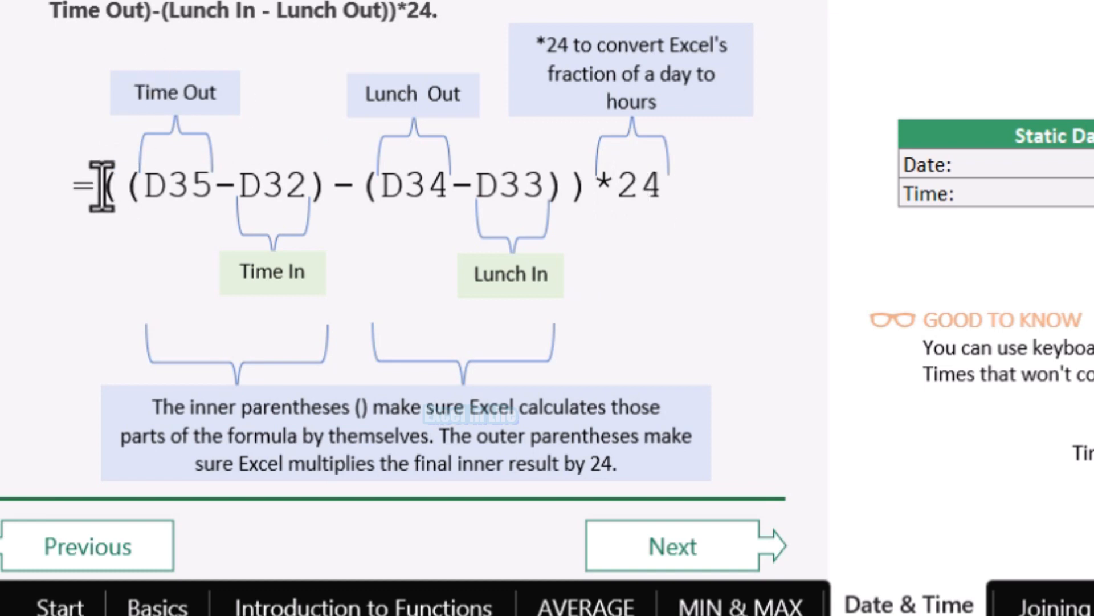
drag(101, 186, 535, 203)
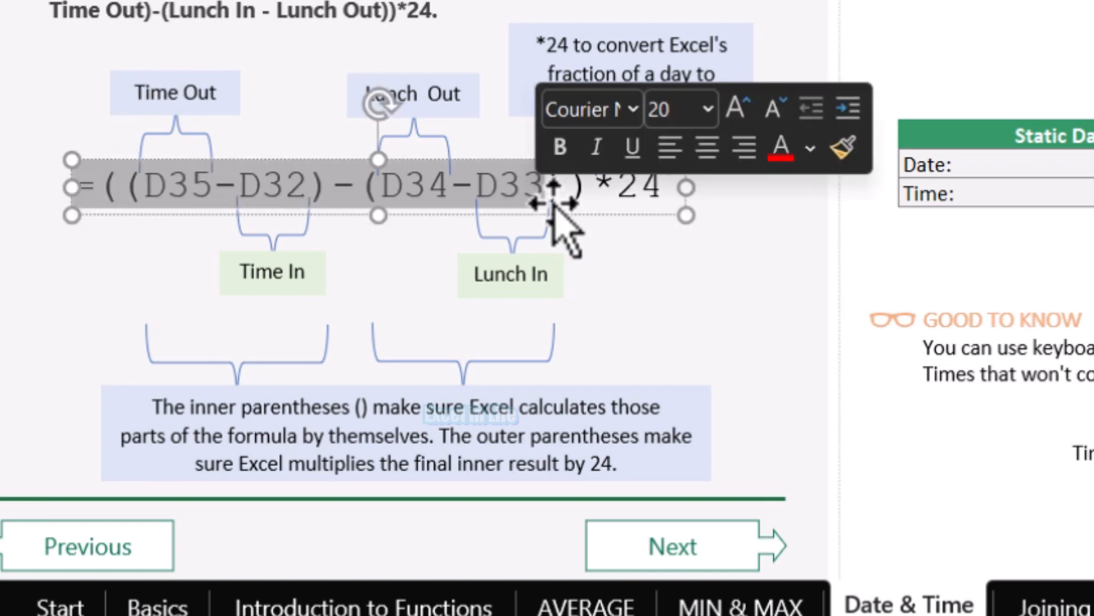
key(Escape)
key(Escape)
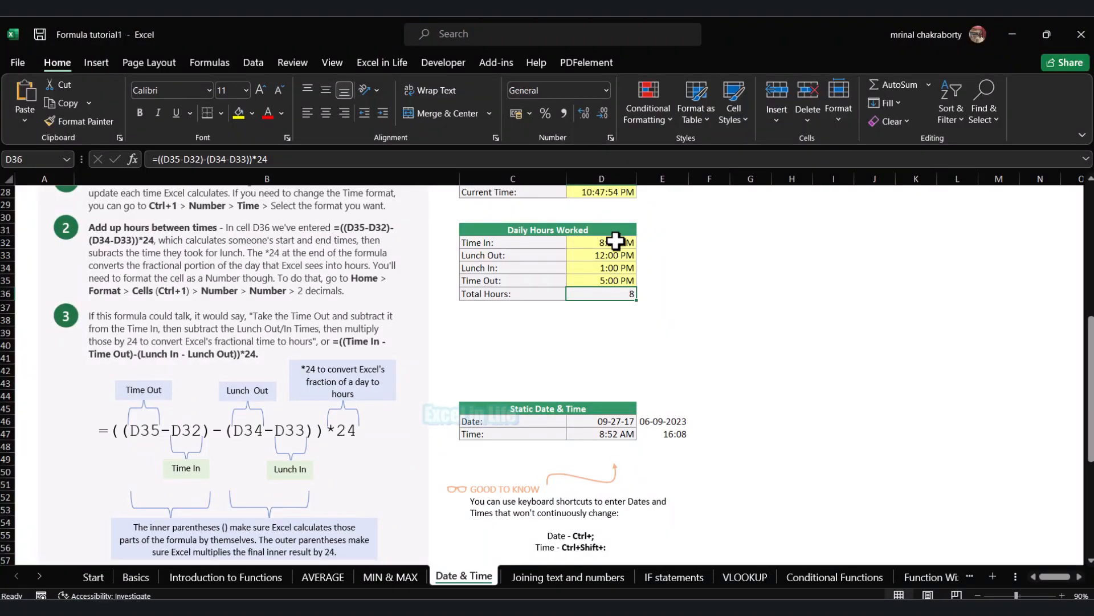
click(615, 242)
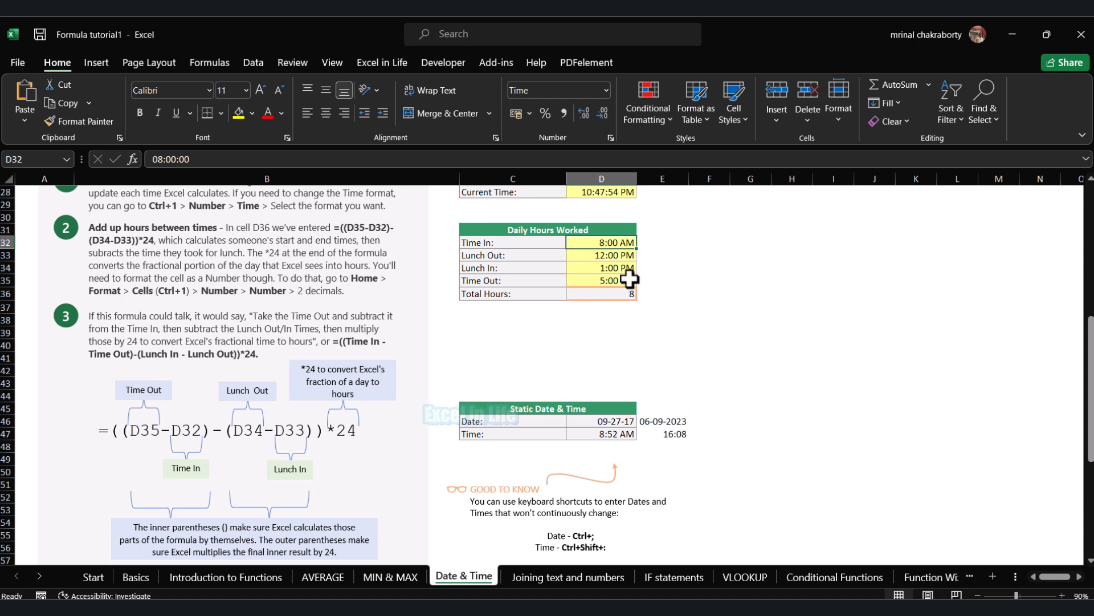
- Insert the current date 04-10-2023 as a static value in cell F46, beside the Static Date & Time table
scroll(592, 307, down, 2)
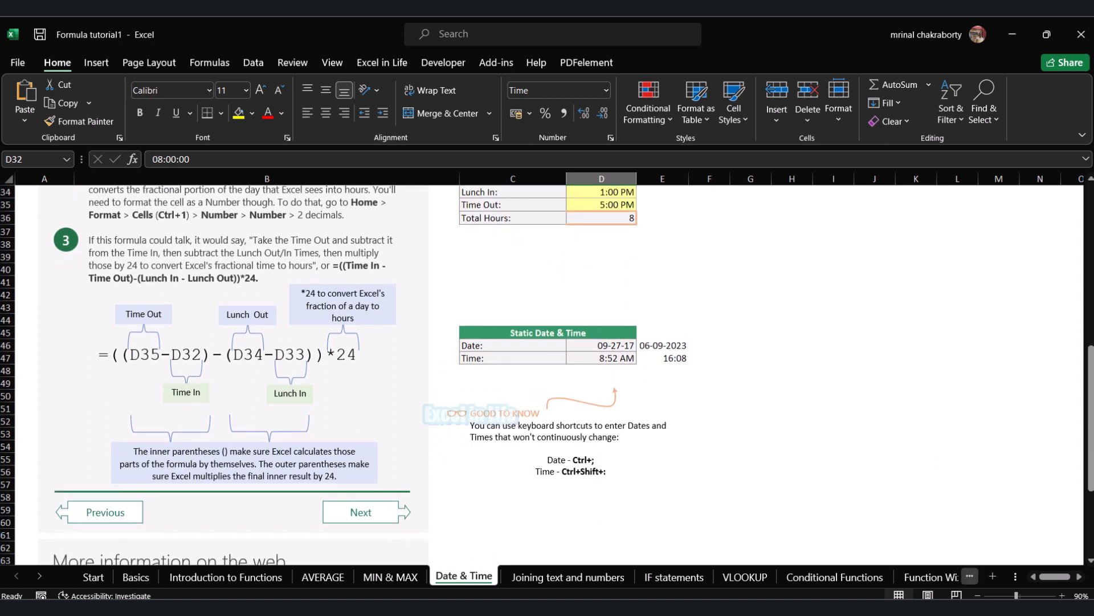
click(623, 345)
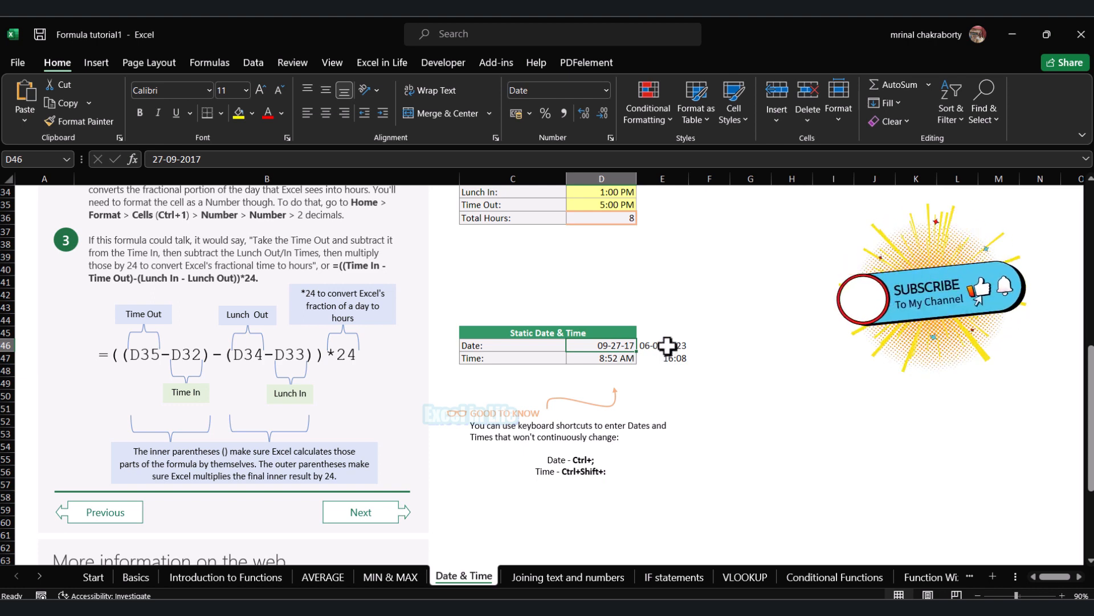
click(667, 345)
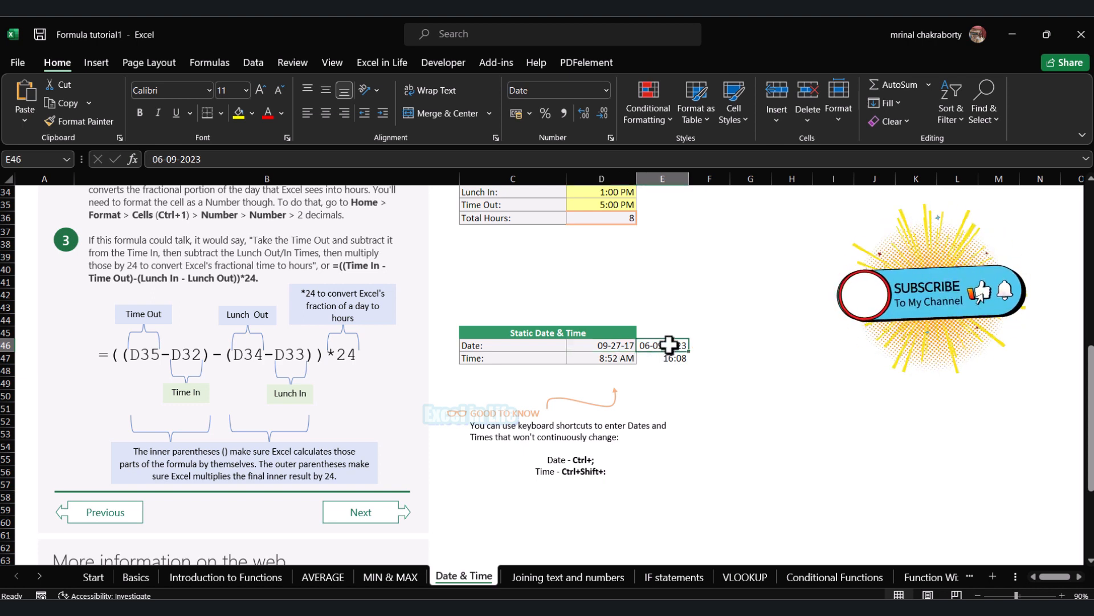
click(699, 345)
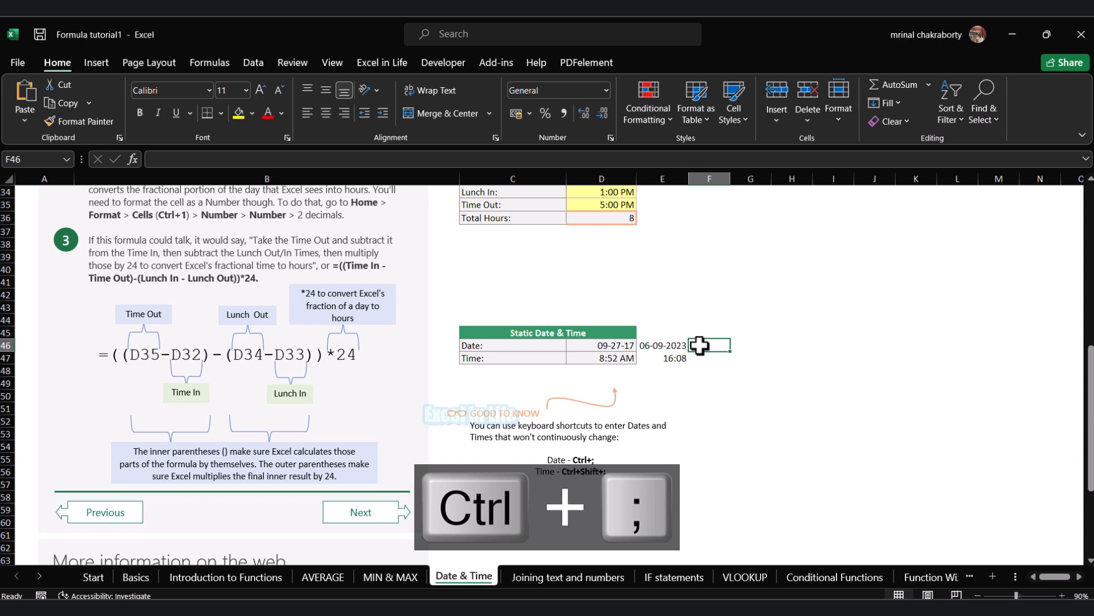
key(ctrl+semicolon)
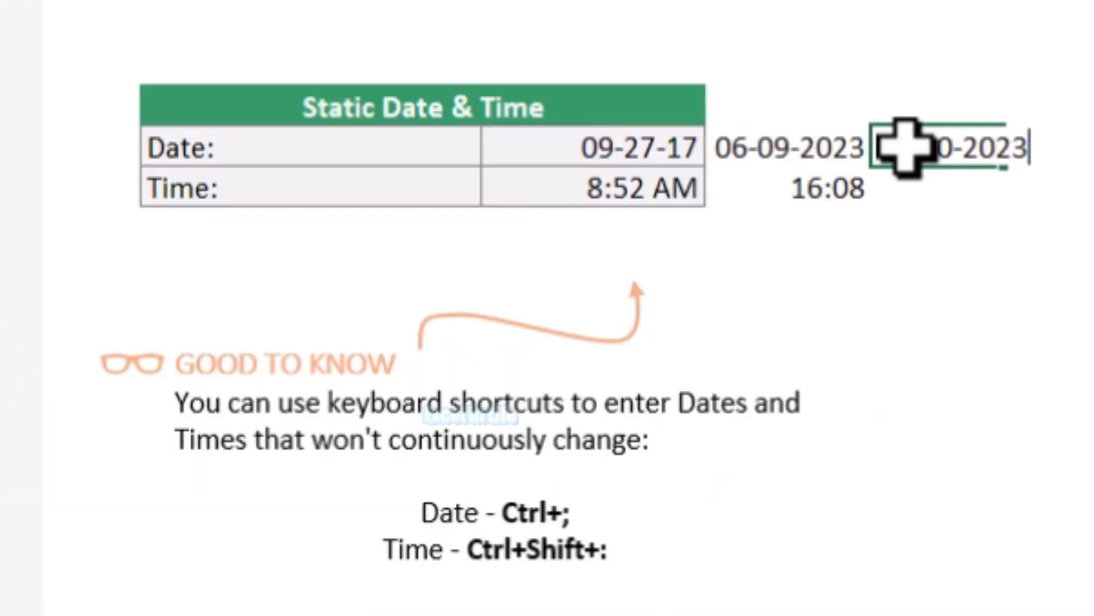
key(Return)
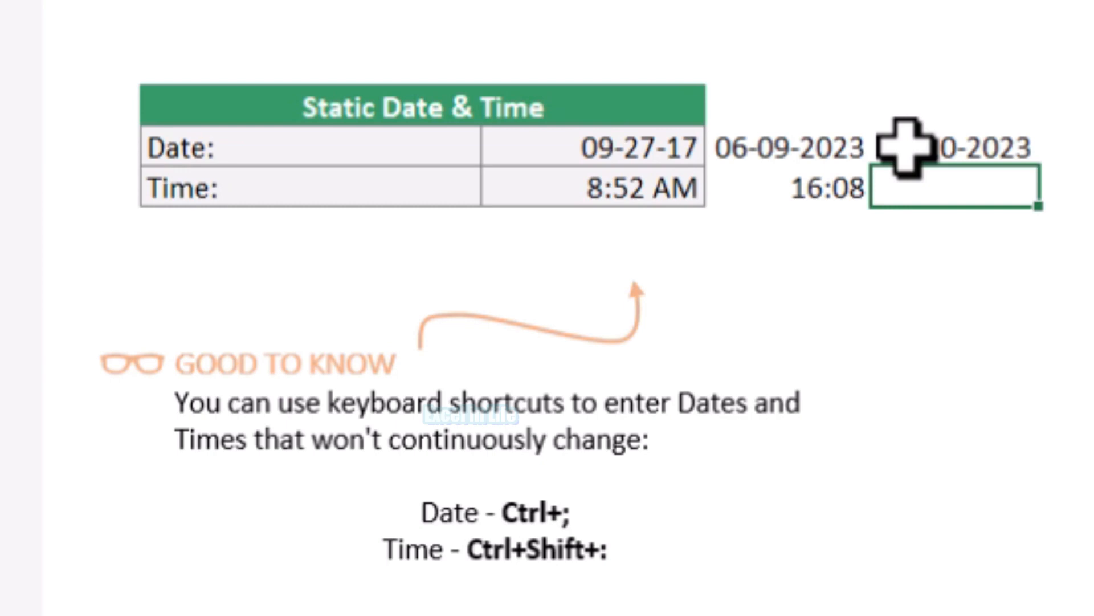
- Insert the current time 22:50 as a static value in cell F47 and check both new static entries
key(ctrl+shift+semicolon)
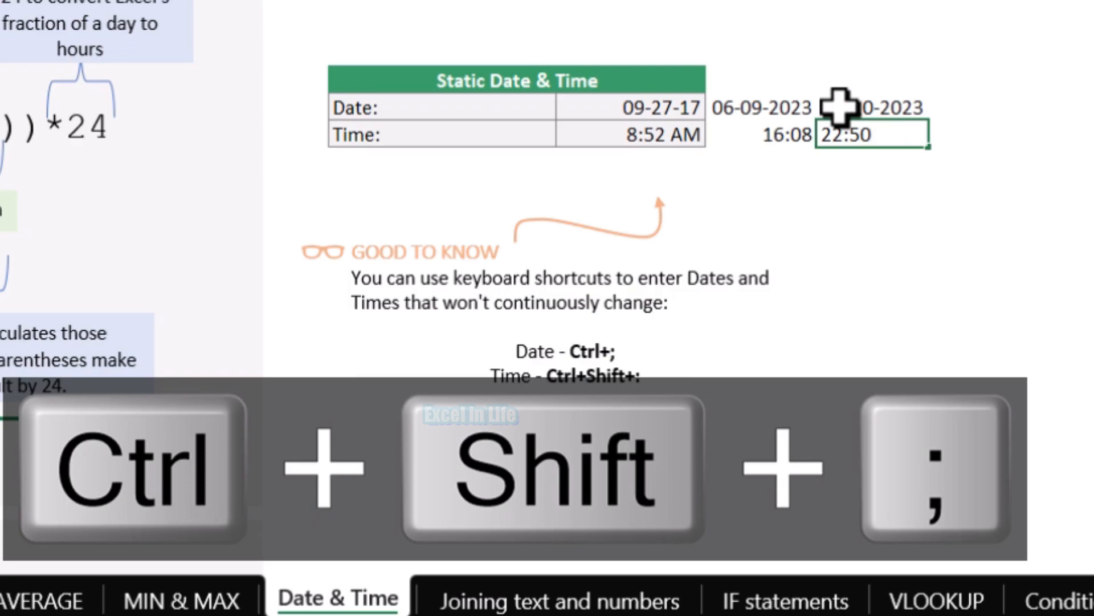
key(Return)
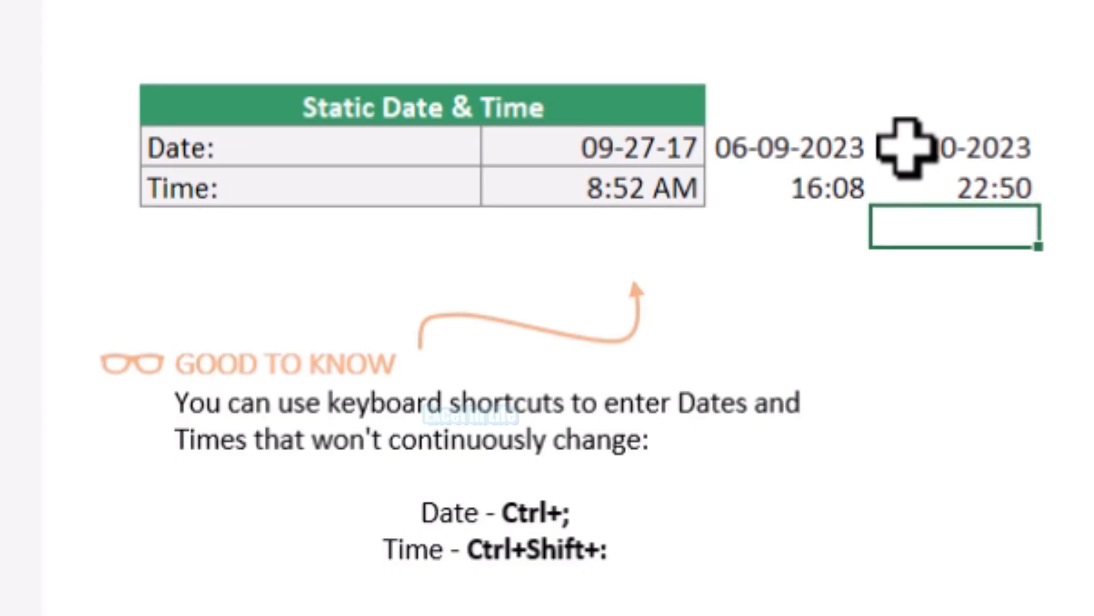
key(Up)
key(Up)
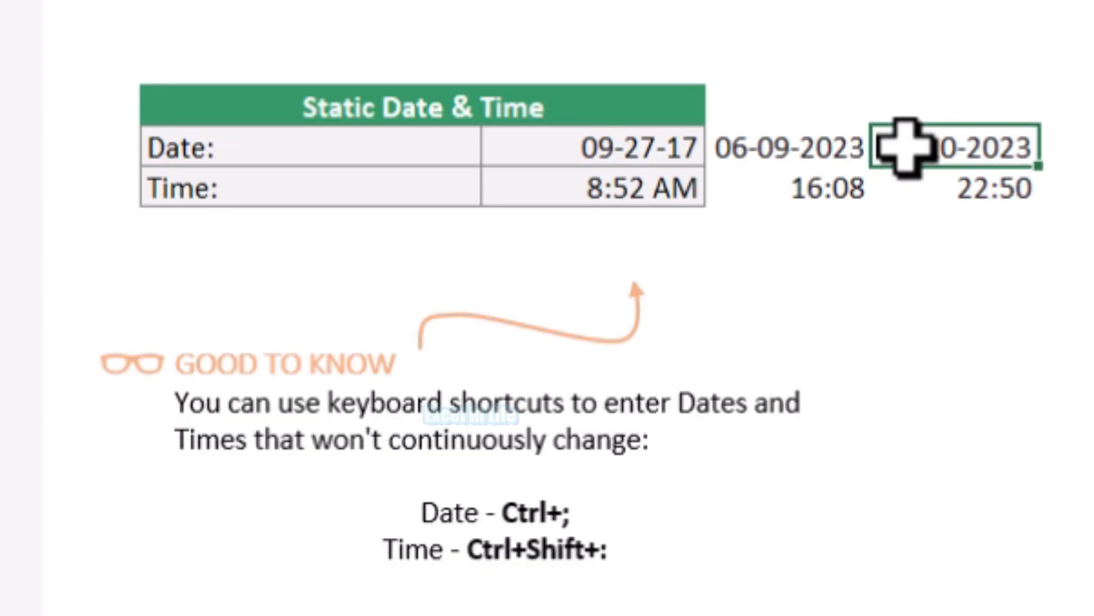
key(Down)
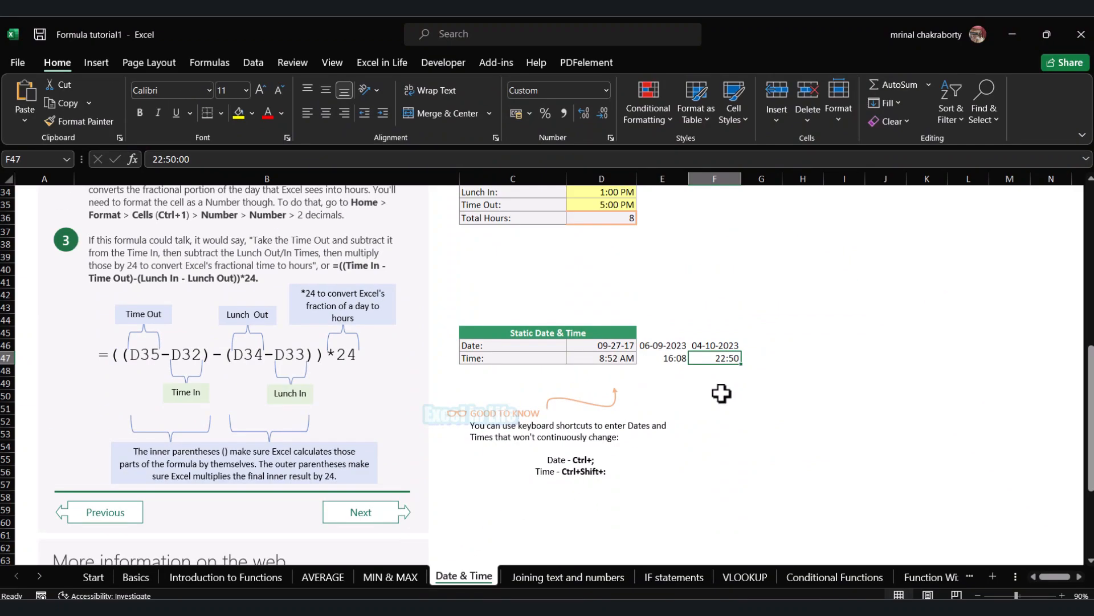
scroll(999, 368, up, 7)
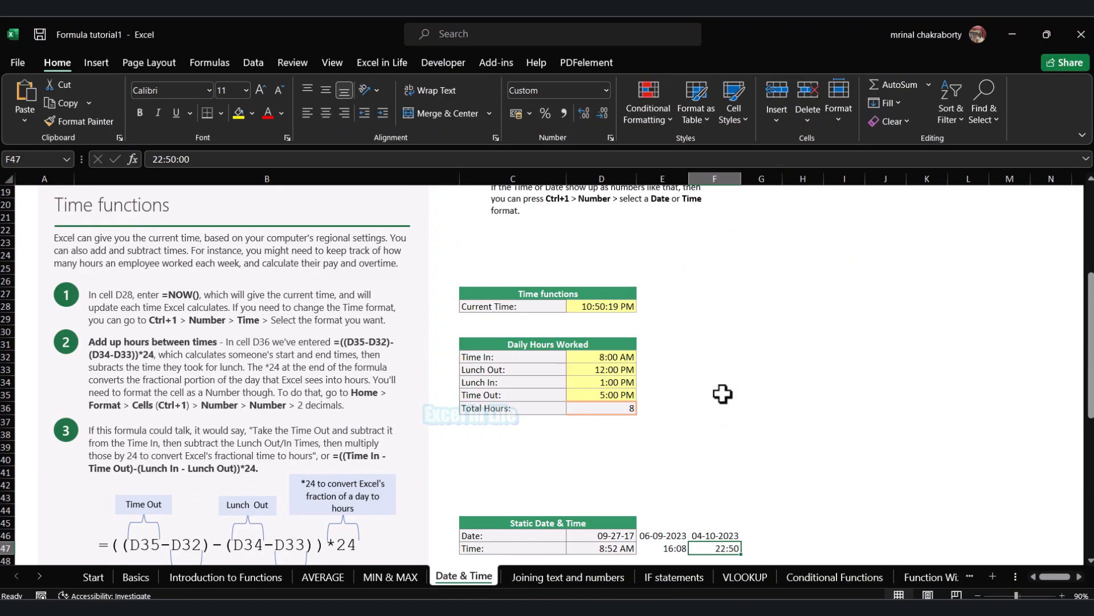
scroll(723, 394, up, 2)
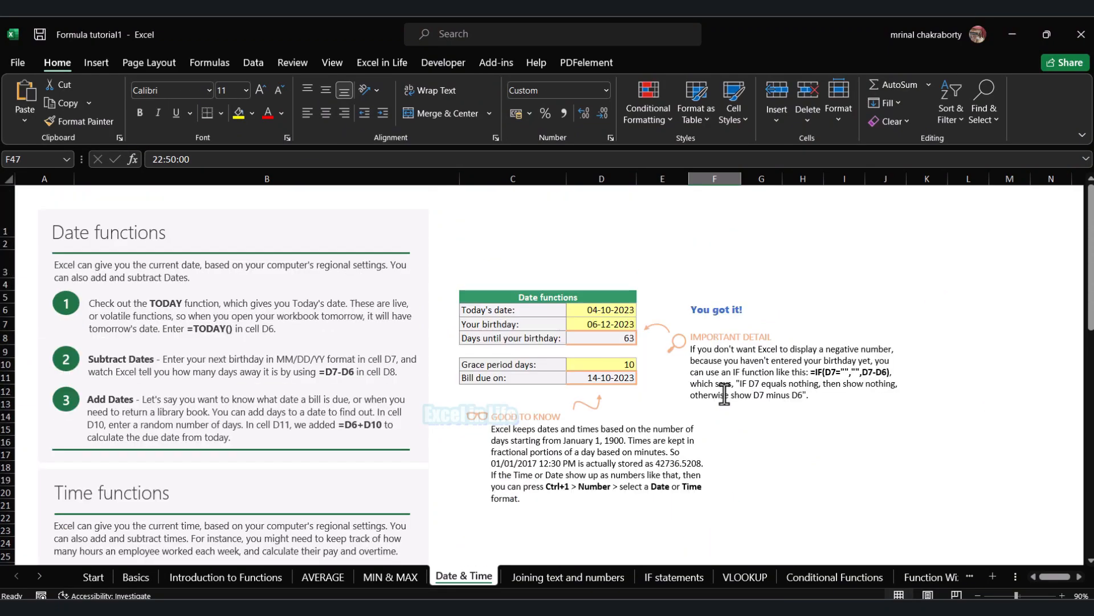
scroll(724, 393, down, 4)
scroll(724, 393, down, 4)
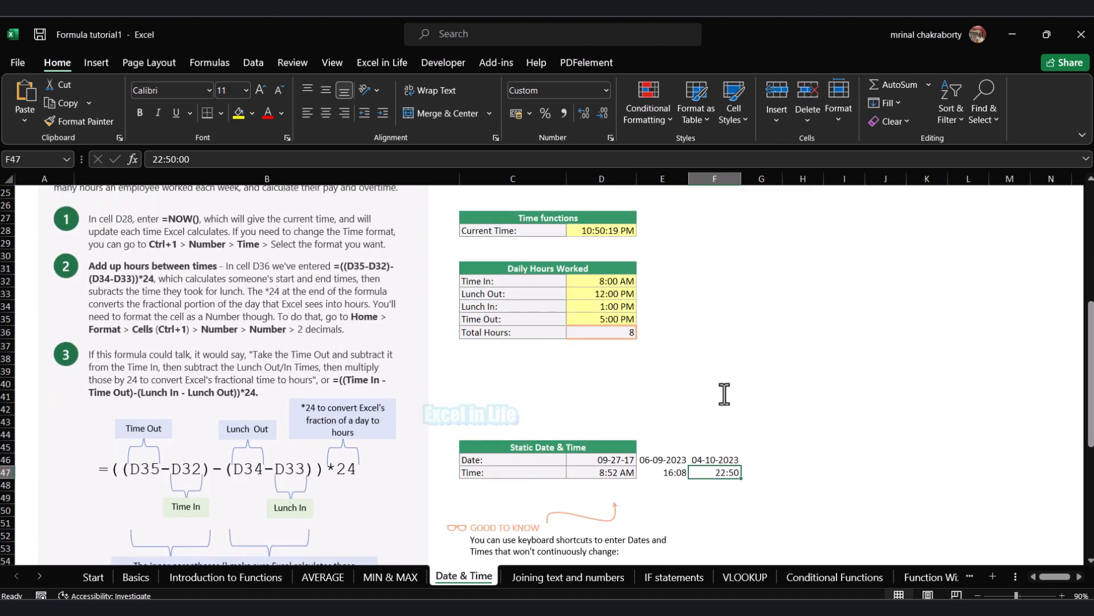
scroll(724, 394, up, 8)
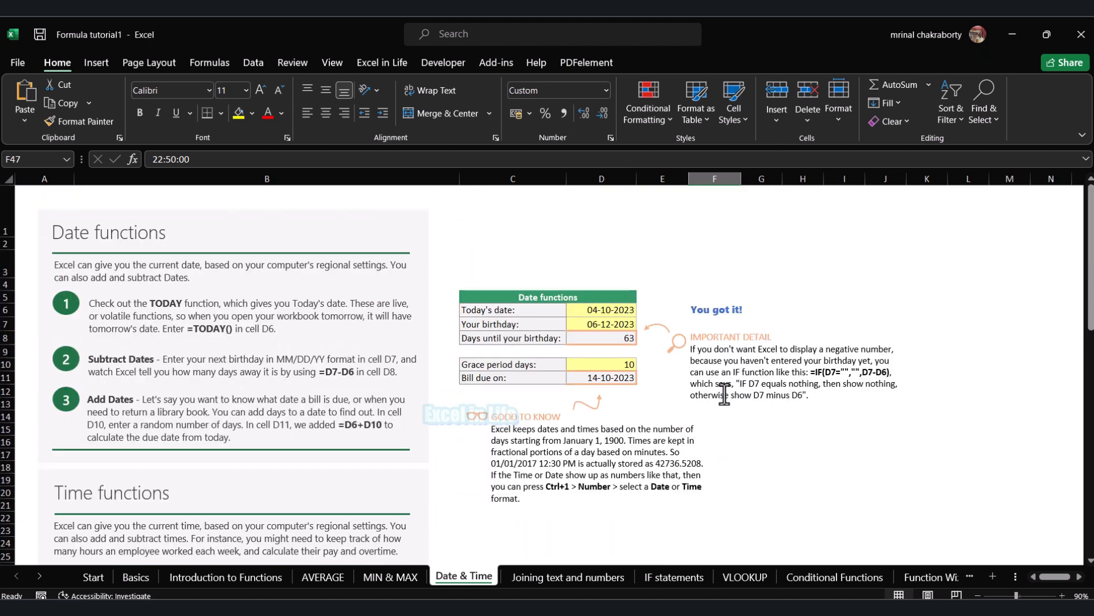
scroll(724, 393, down, 1)
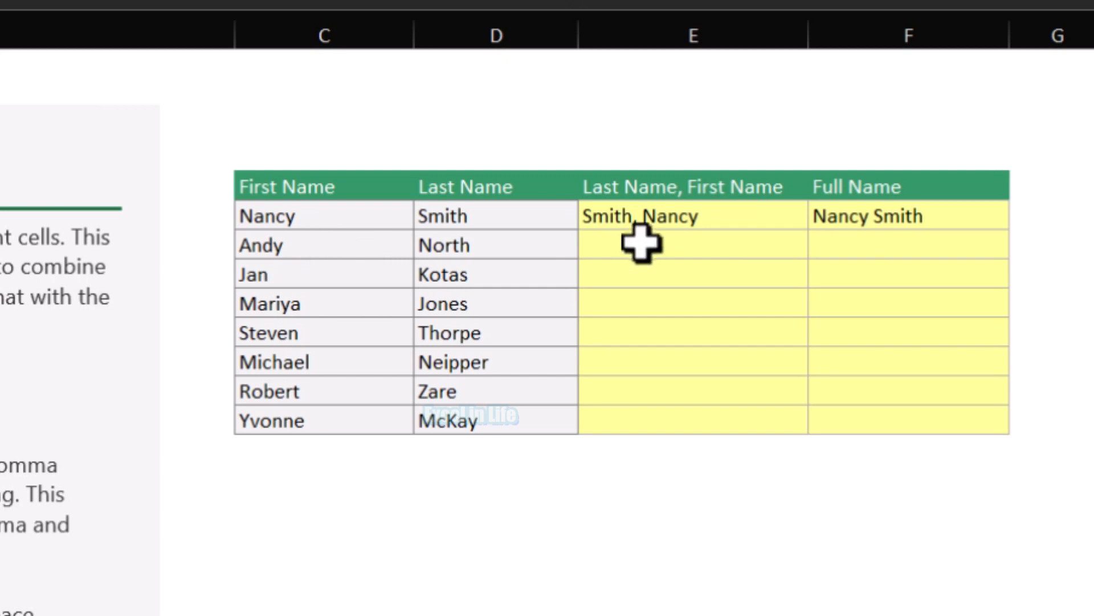
- Join last and first name with a comma in cell E4 using the formula =D4&","&C4
click(670, 214)
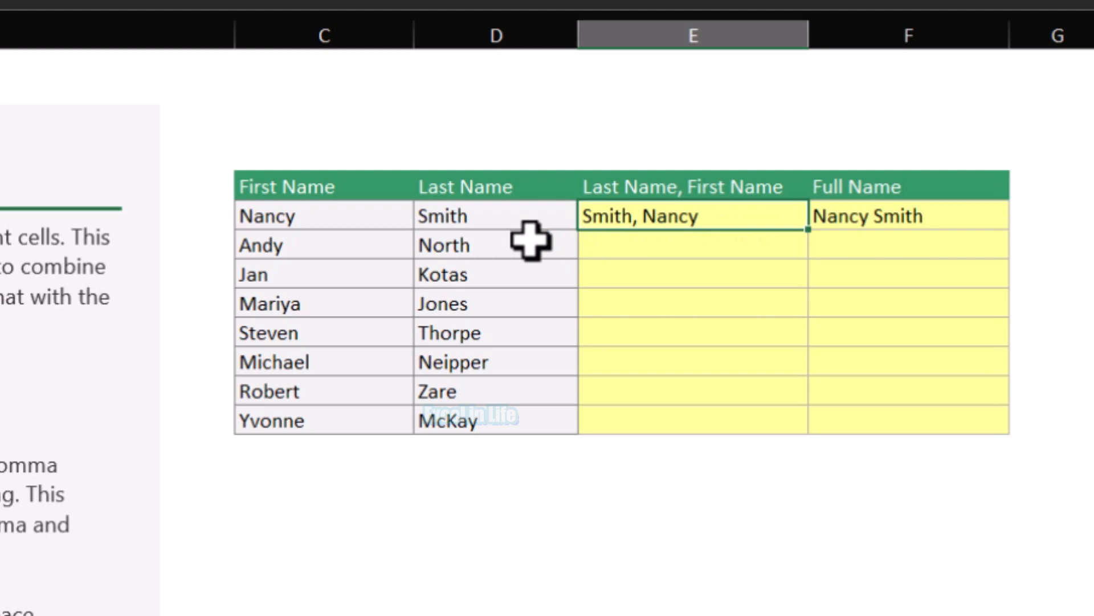
click(630, 246)
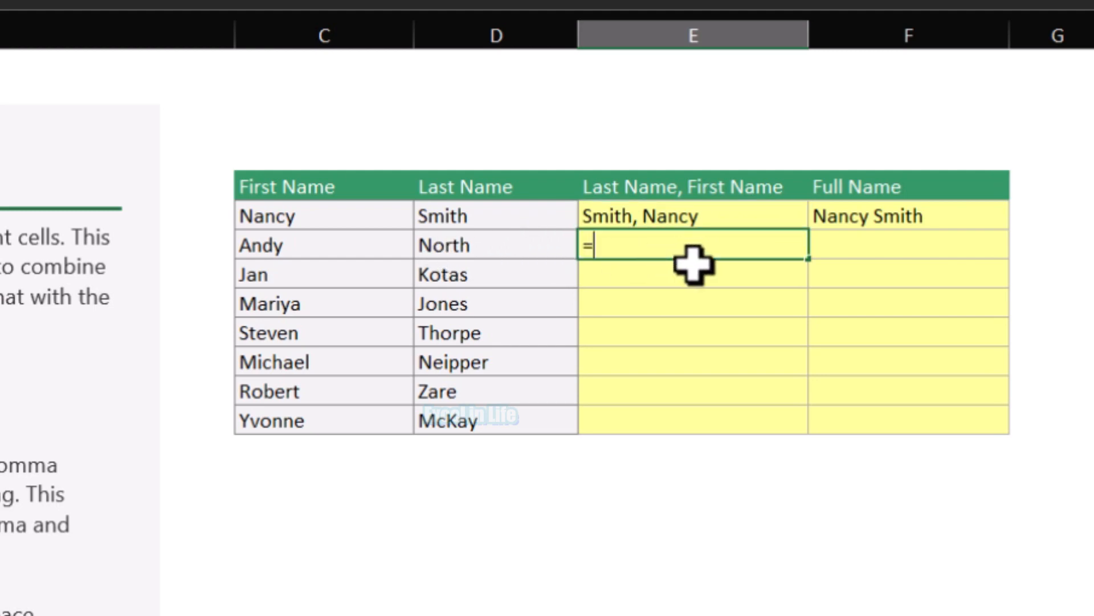
click(464, 243)
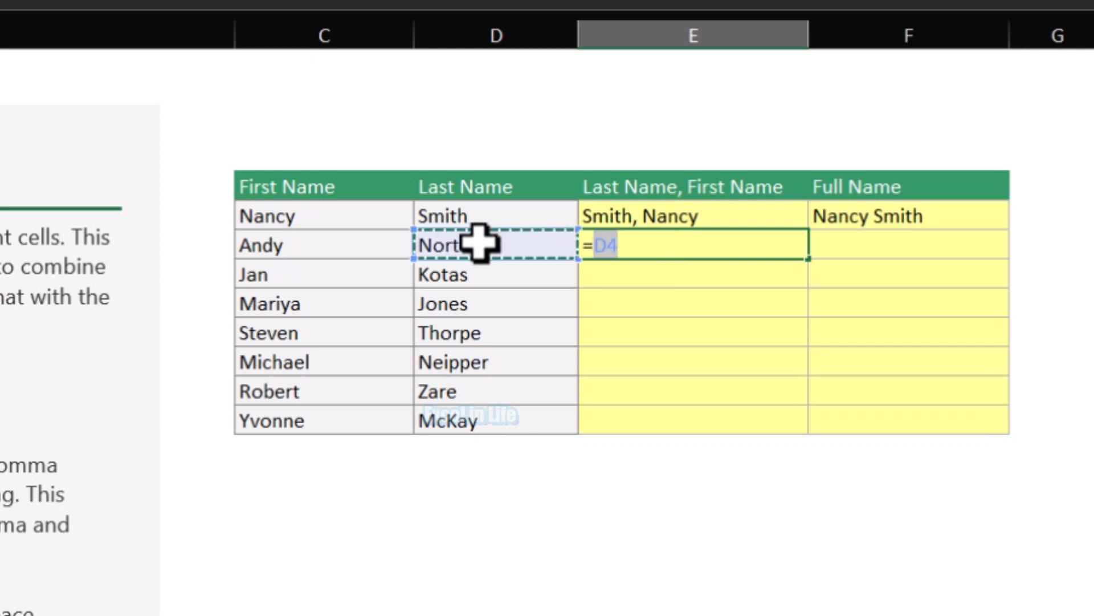
text(&","&)
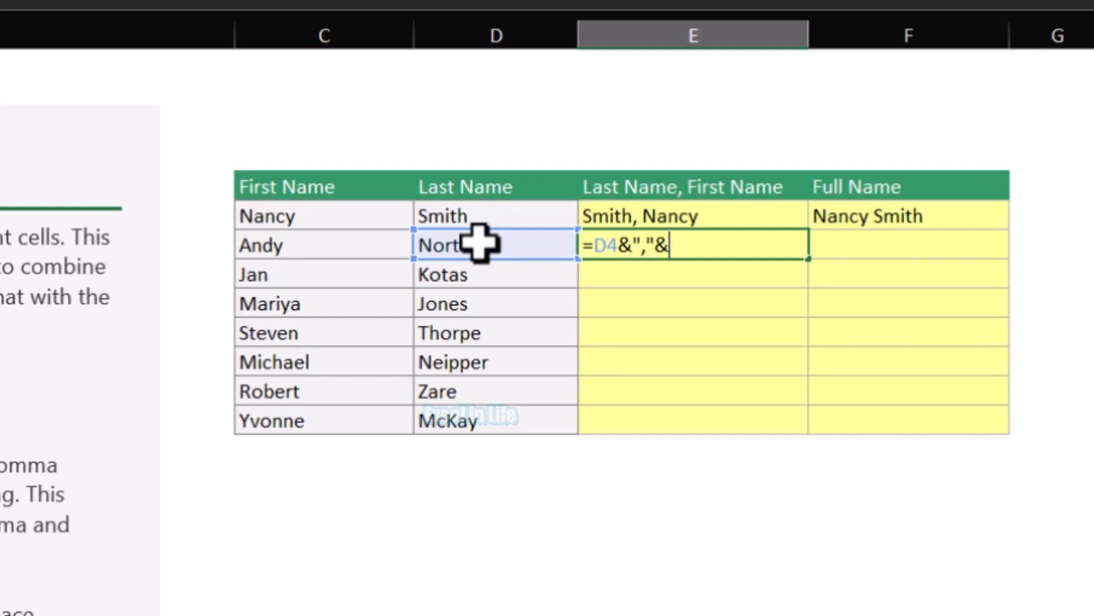
click(307, 238)
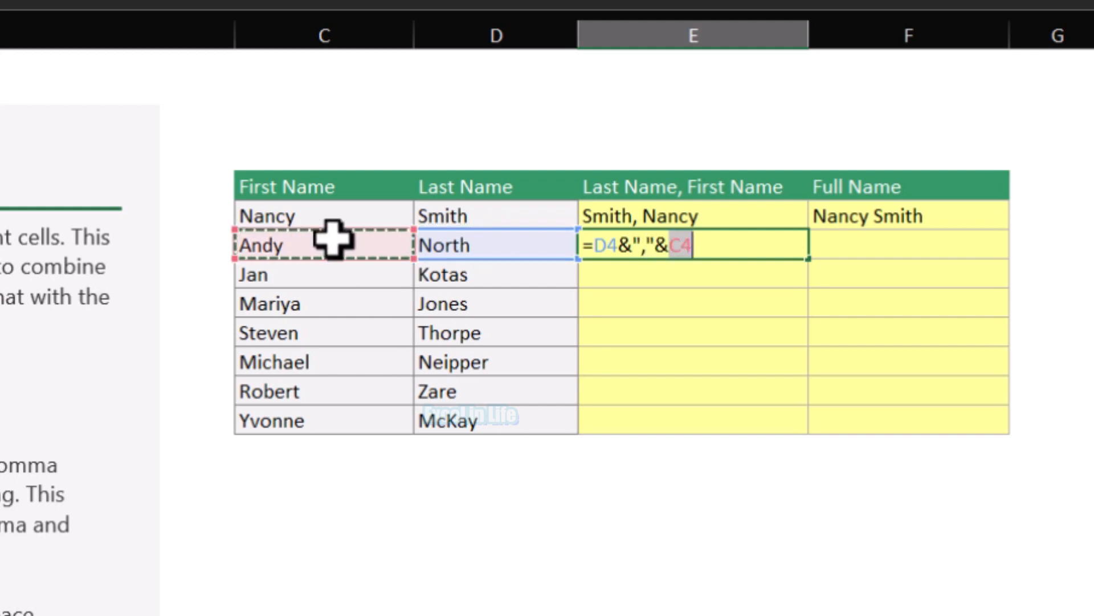
key(ctrl+Return)
- Join first and last name with a space in the Full Name cell F4 using the formula =C4&" "&D4
key(Up)
key(Right)
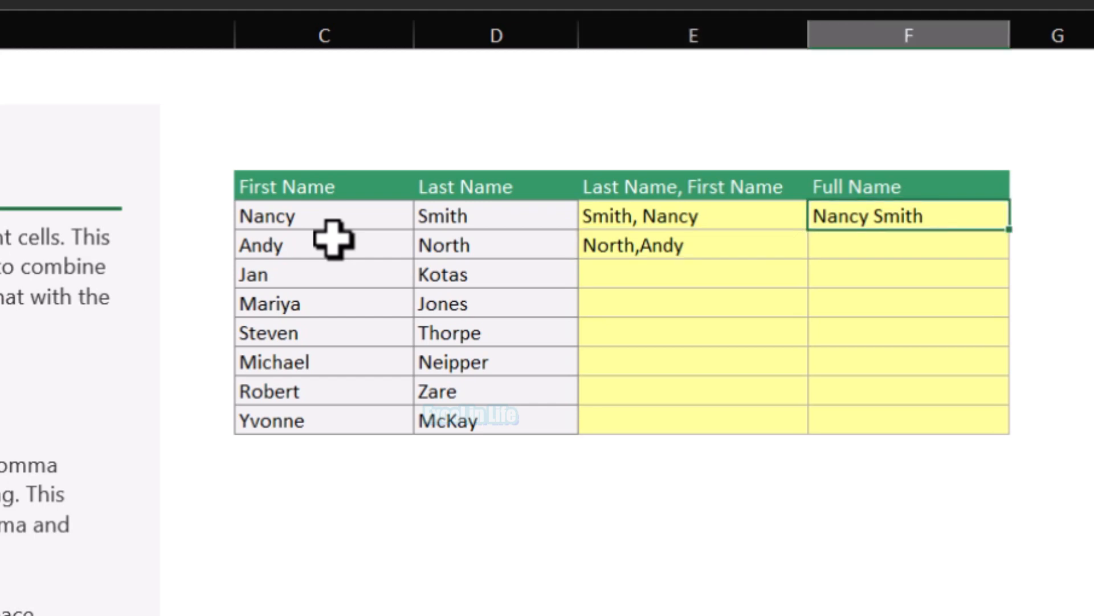
key(Down)
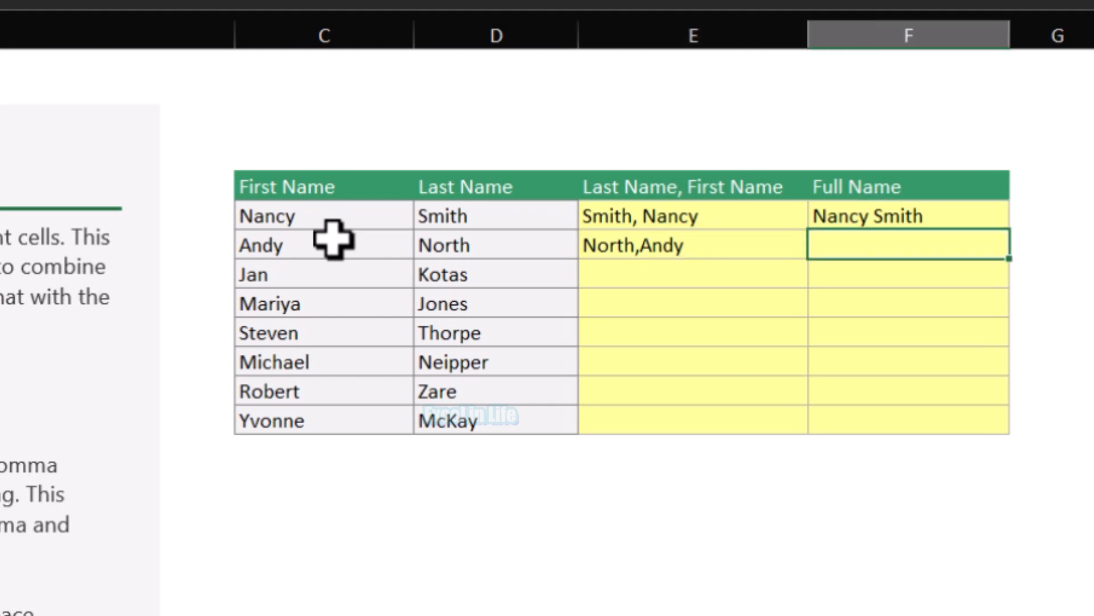
text(=)
click(276, 237)
text(&)
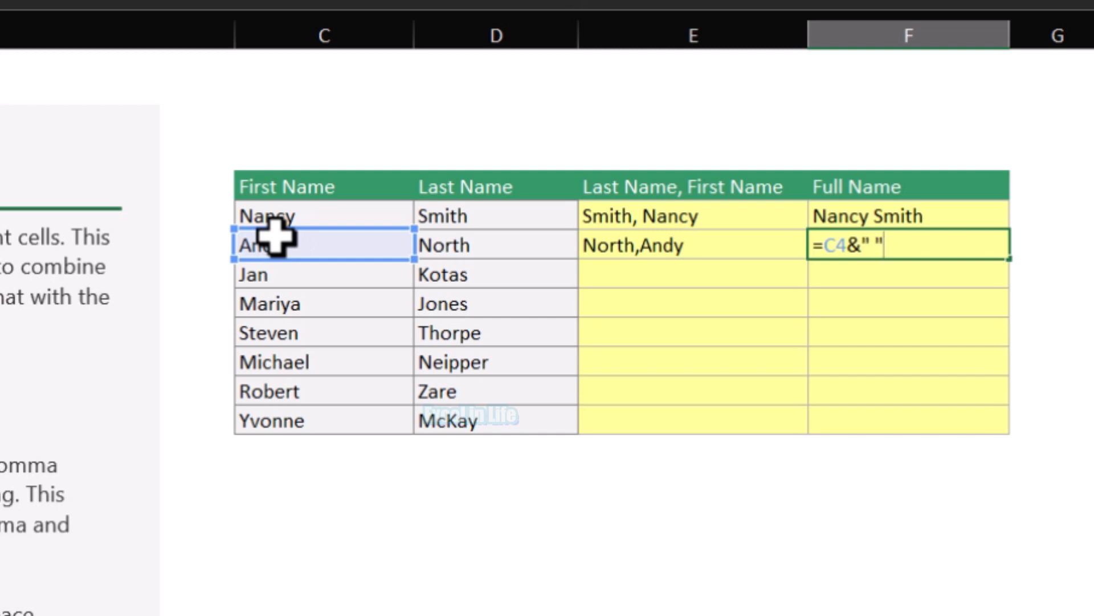
text(" "&)
click(511, 251)
key(Return)
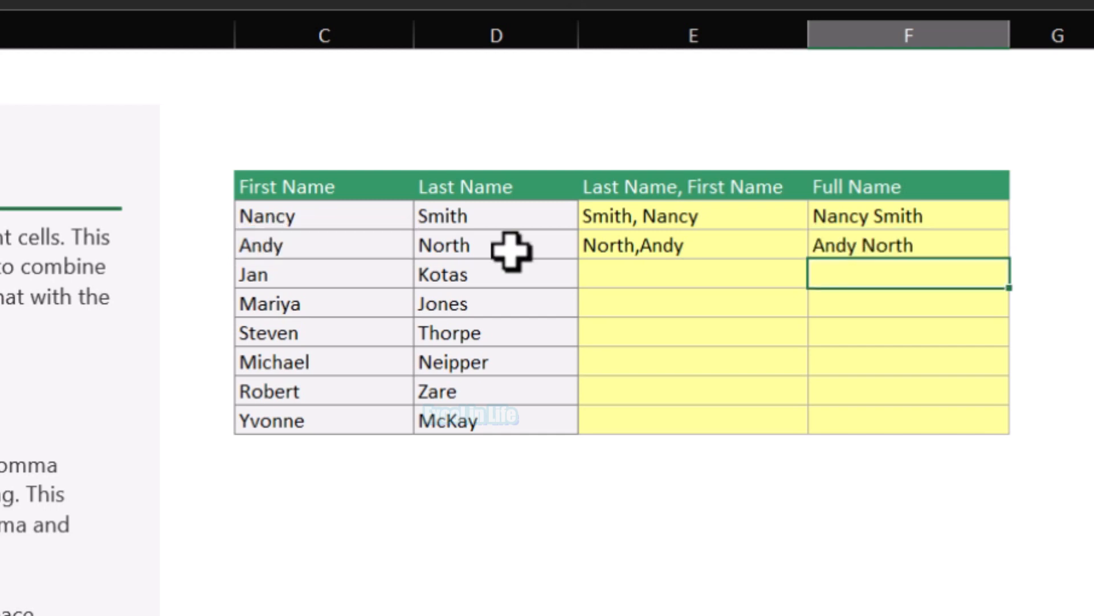
- Copy the ampersand formulas in E4 and F4 down one row into E5 and F5
click(511, 250)
key(Right)
drag(808, 258, 827, 266)
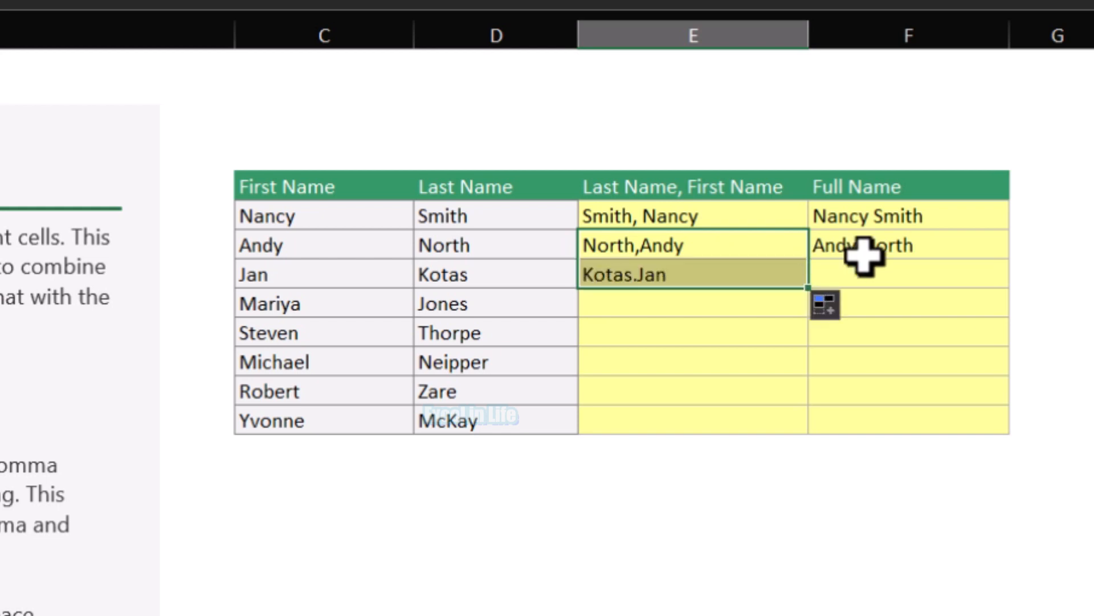
click(911, 240)
drag(1013, 263, 1012, 291)
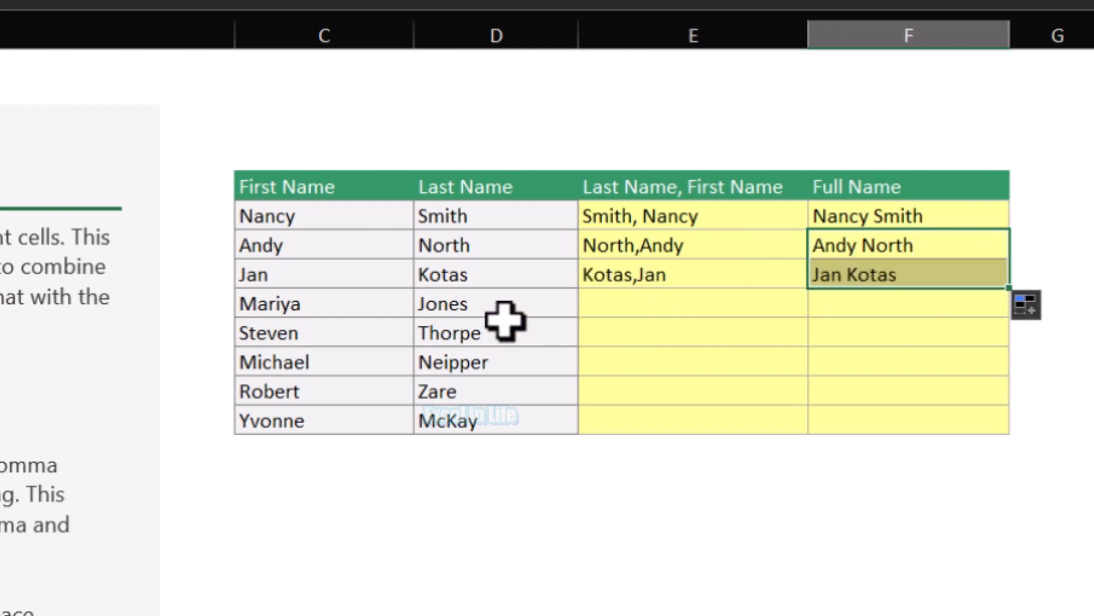
- Build the full name in cell F6 with =CONCAT(C6," ",D6) and compare it with the neighbouring Full Name cells
click(587, 302)
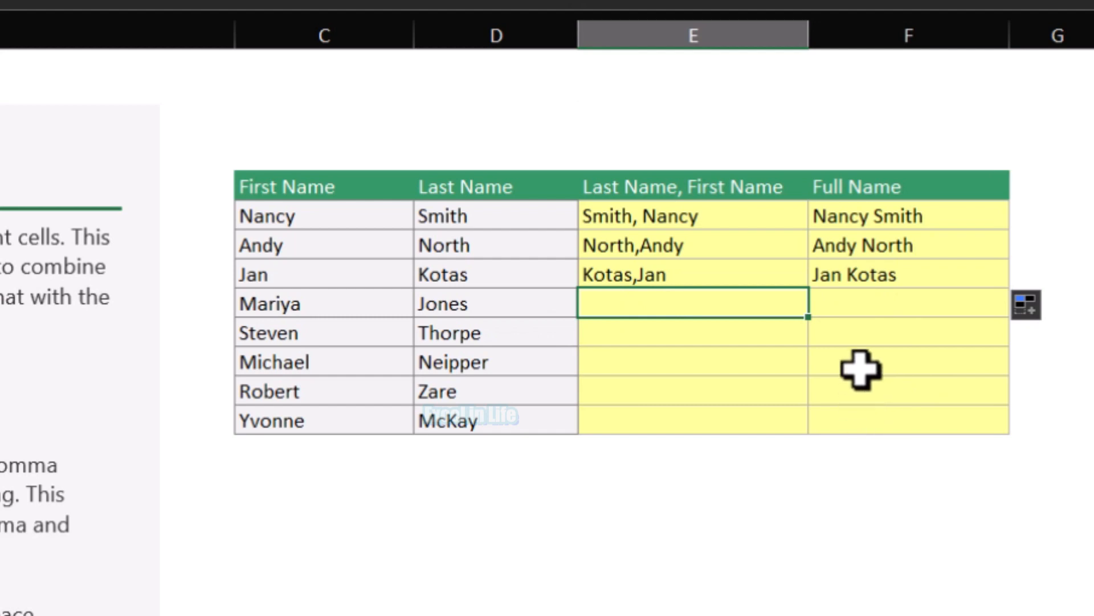
click(855, 308)
text(=)
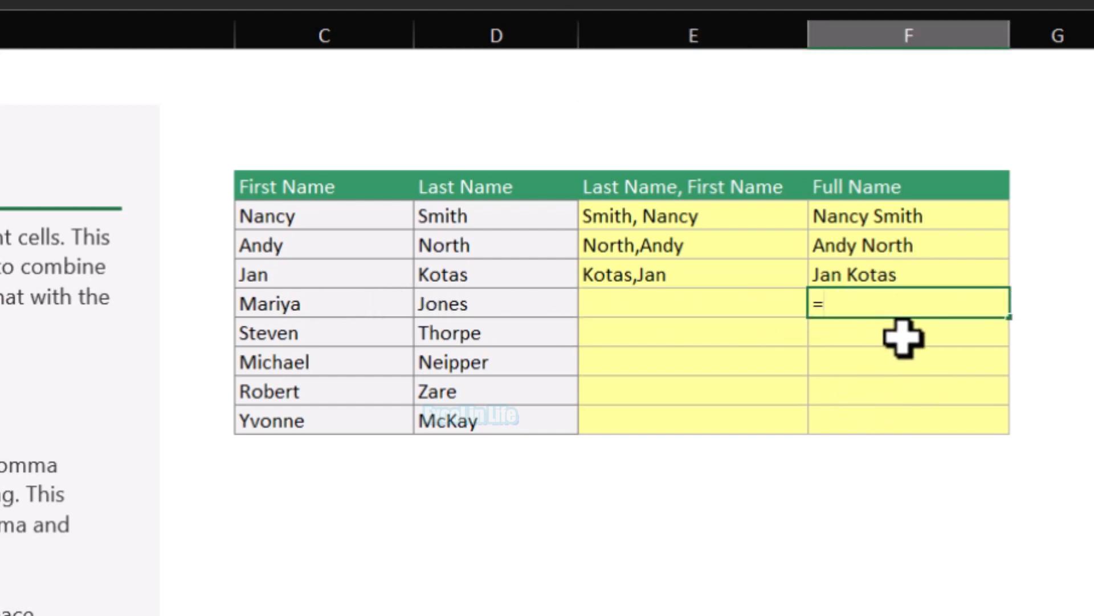
text(con)
double_click(902, 337)
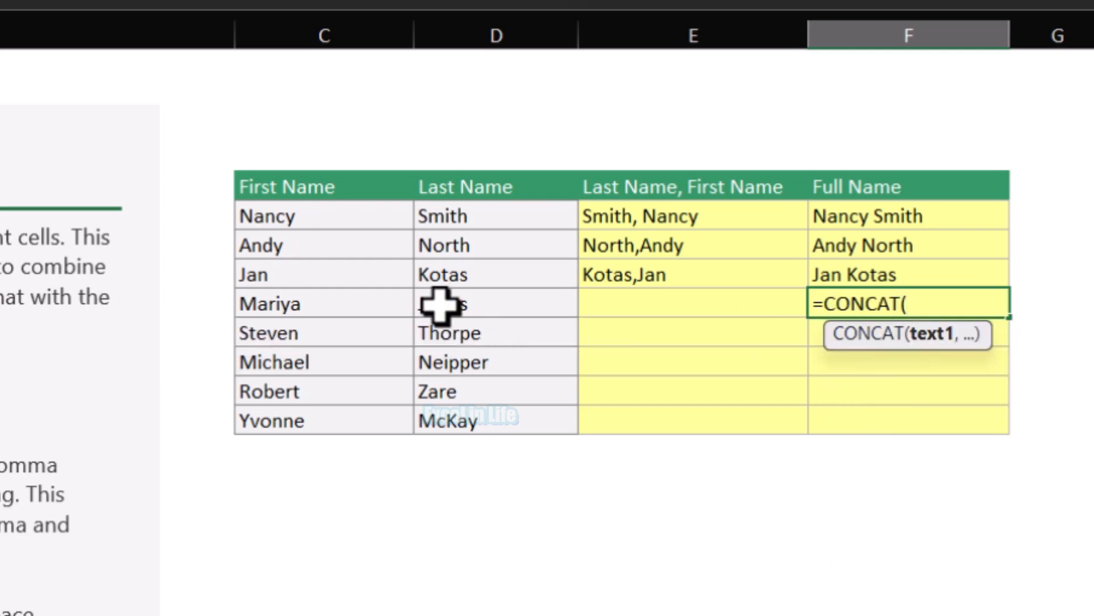
click(326, 312)
text(,)
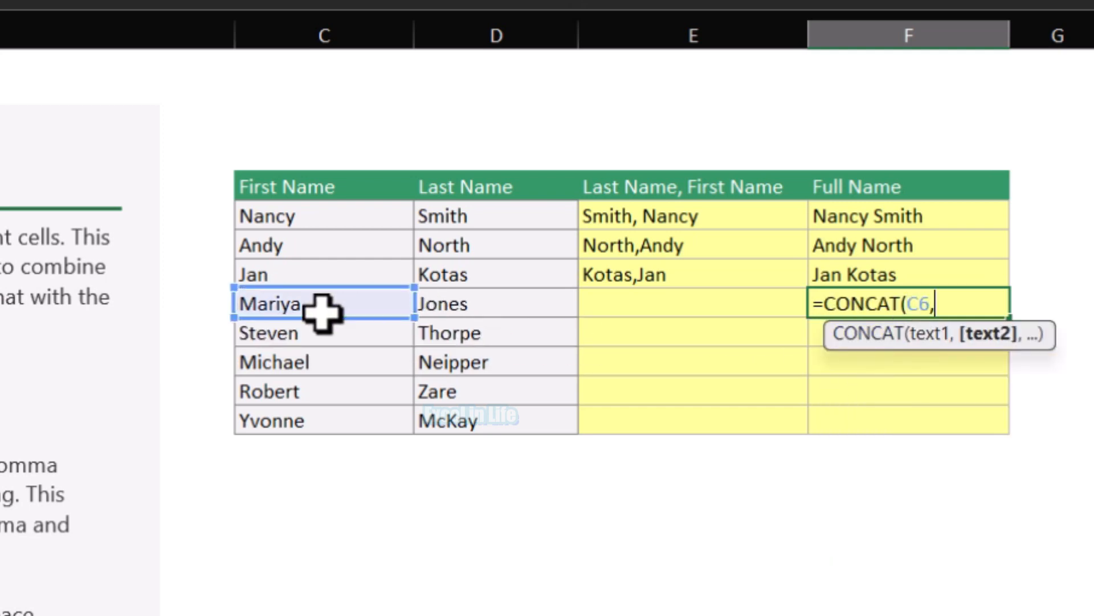
text(" ",)
click(460, 305)
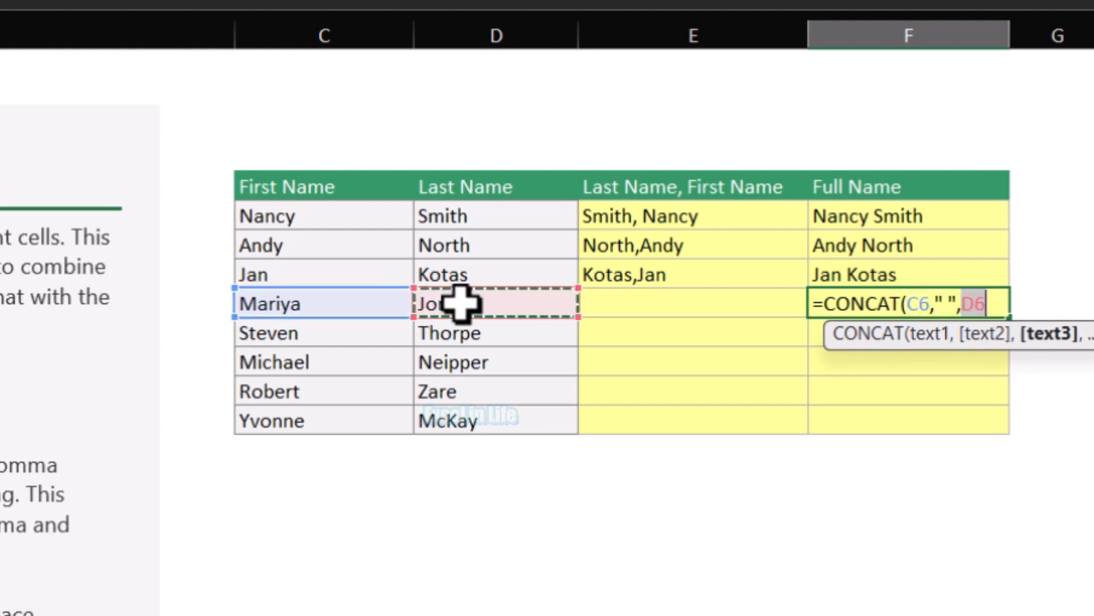
key(Return)
key(Up)
key(Up)
key(Down)
key(Down)
key(Up)
key(Down)
key(Up)
- Enter =CONCAT(D6,",",C6) in cell E6 to combine last and first name with a comma
key(Left)
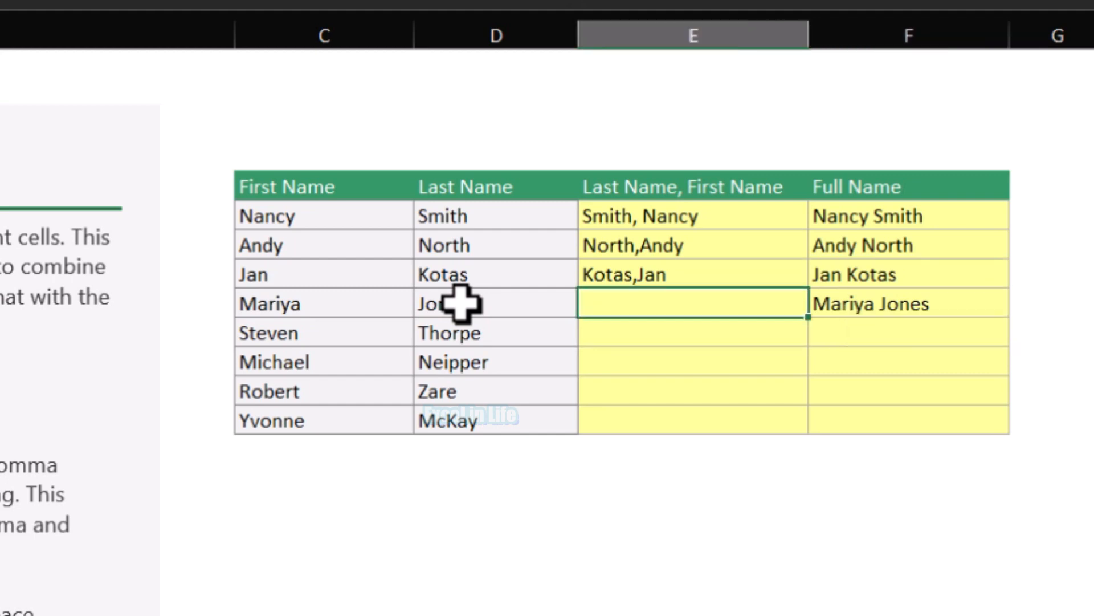
text(=CONCAT()
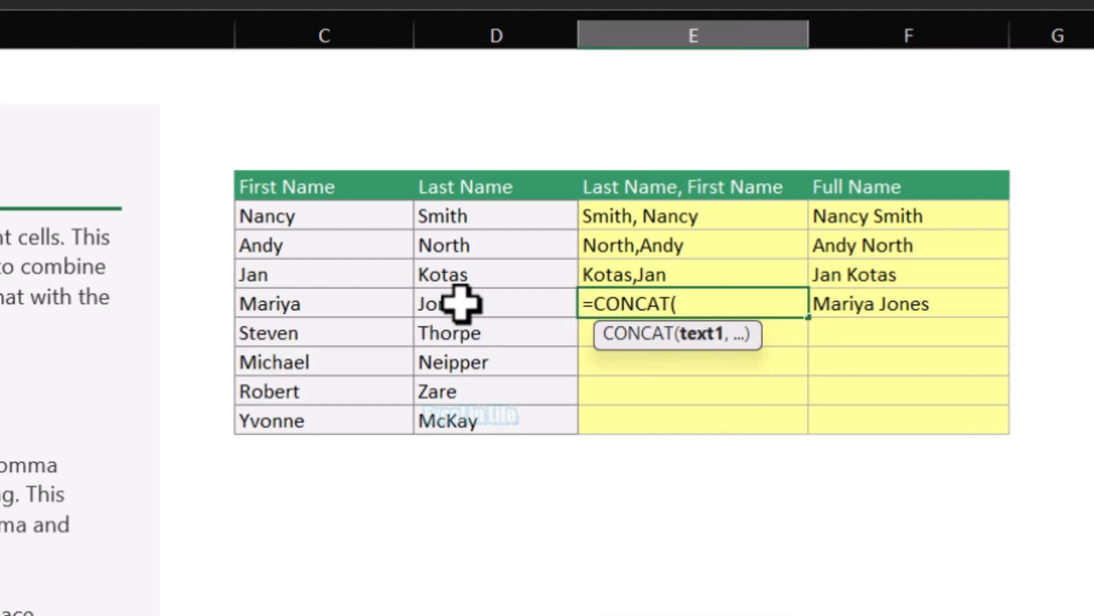
click(461, 304)
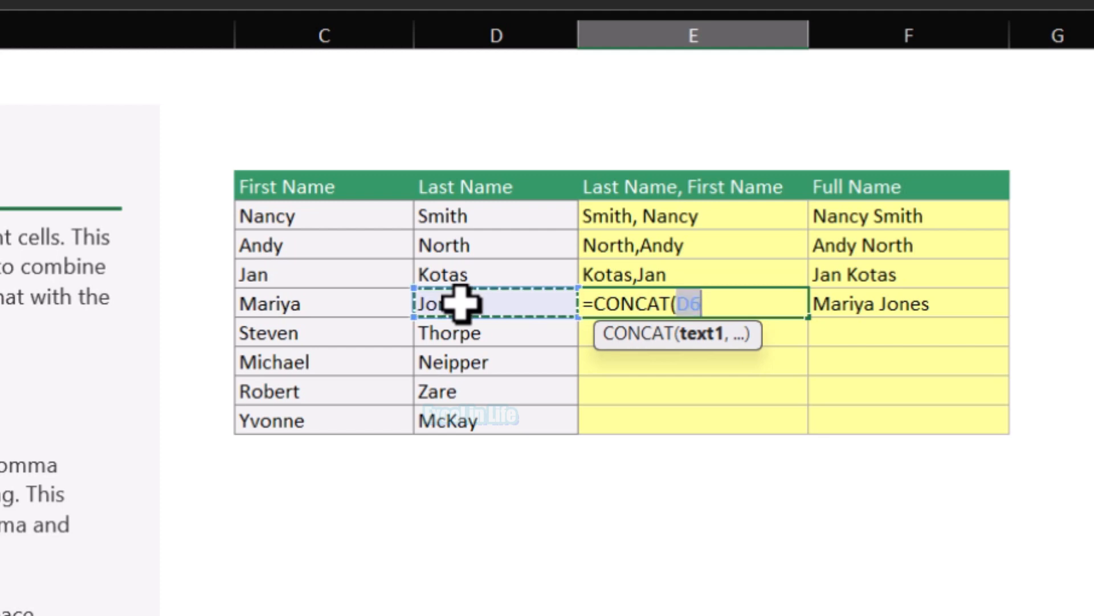
text(,)
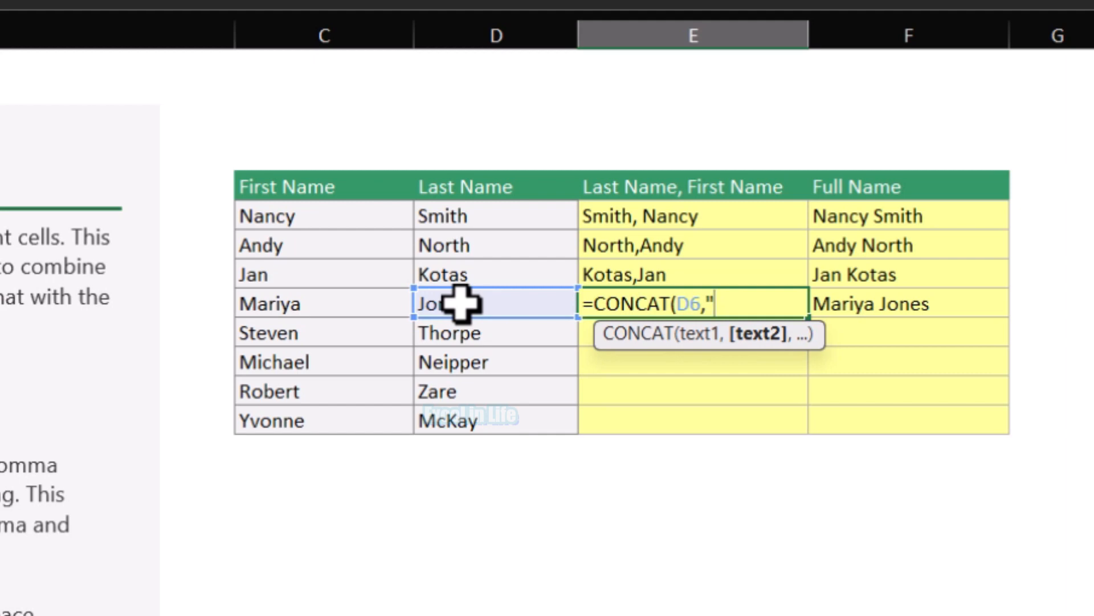
text(",",)
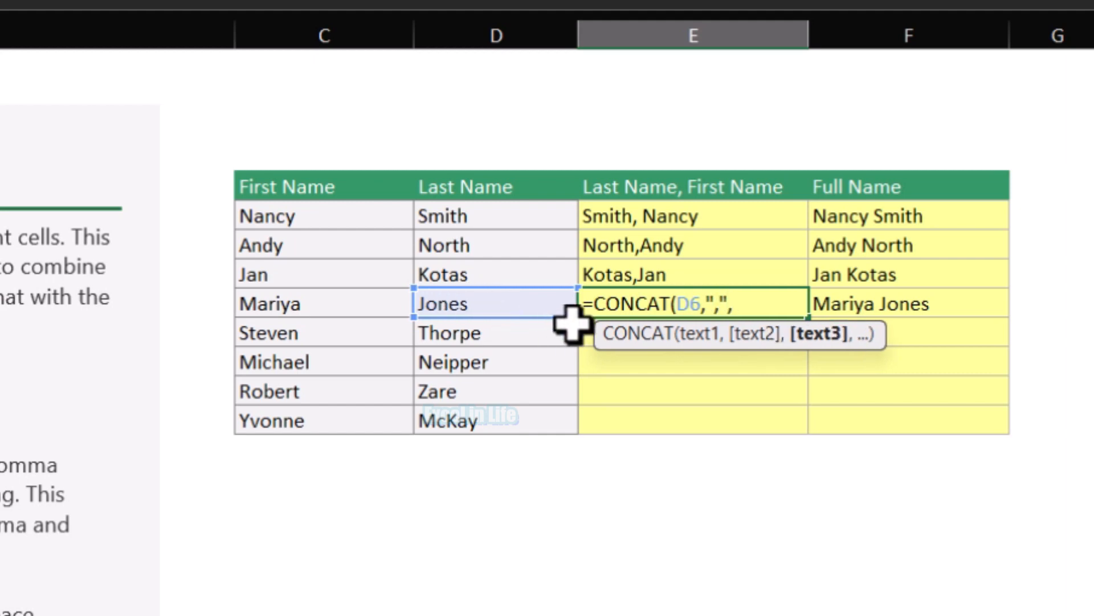
click(320, 297)
text())
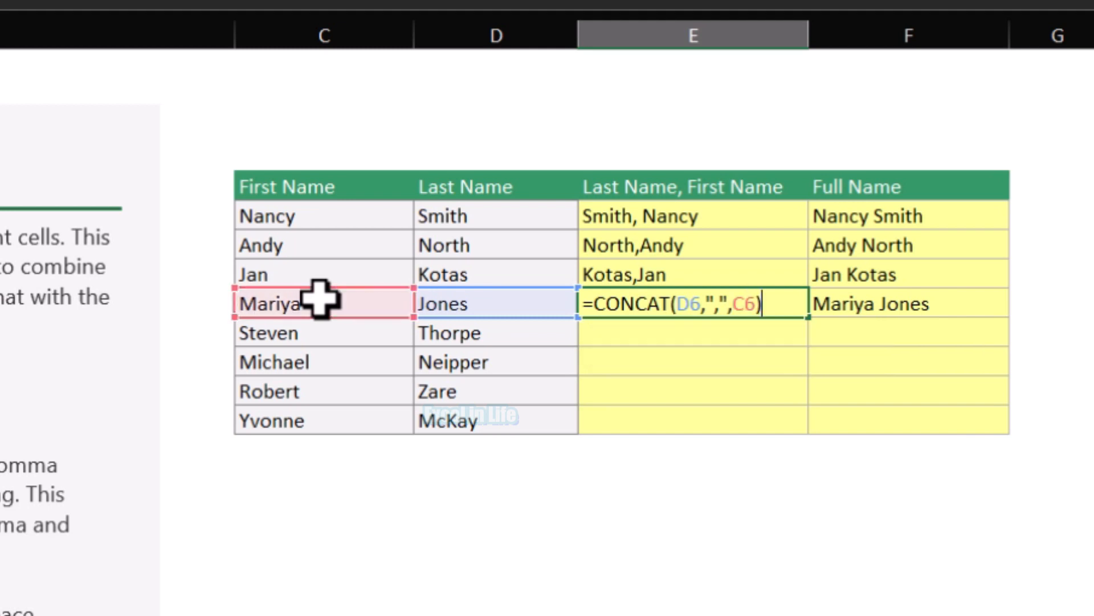
key(Return)
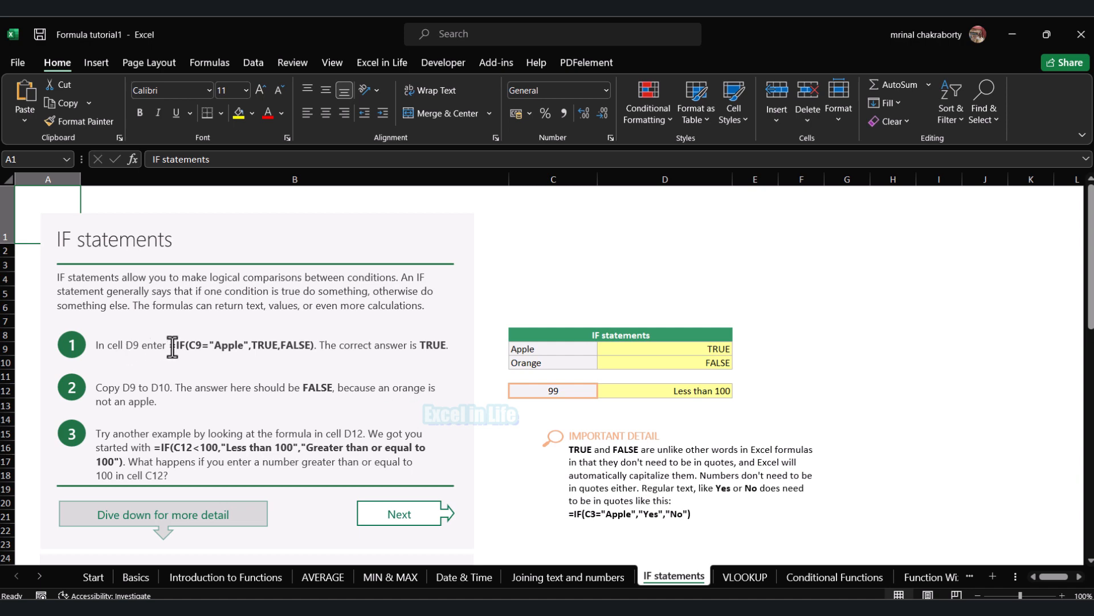
- Examine the IF formula in cell D9 and the value in C9 that it tests on the IF statements sheet
click(670, 352)
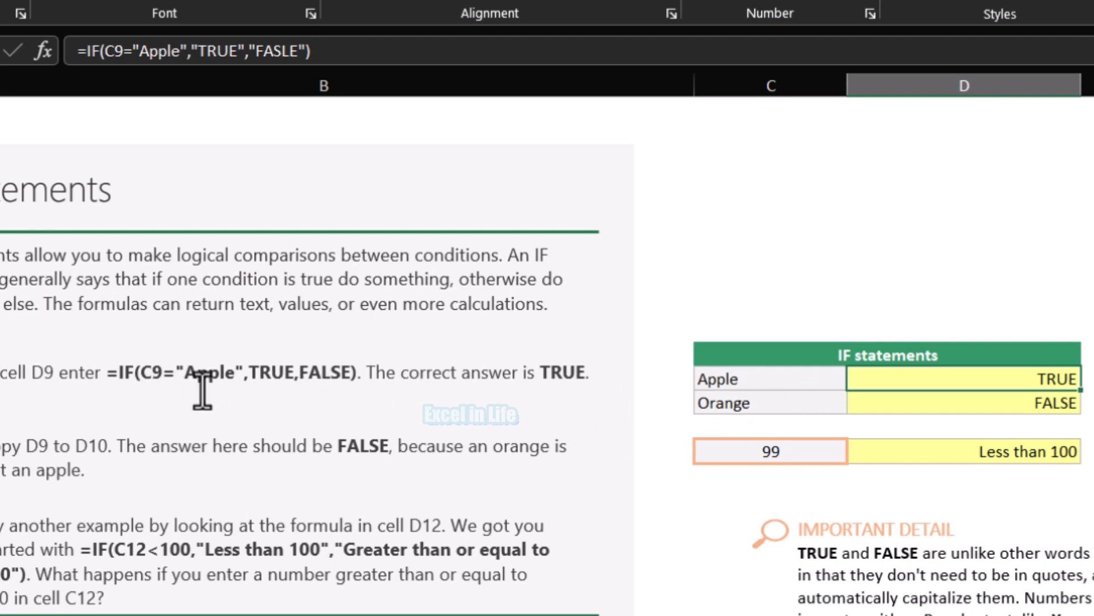
click(744, 383)
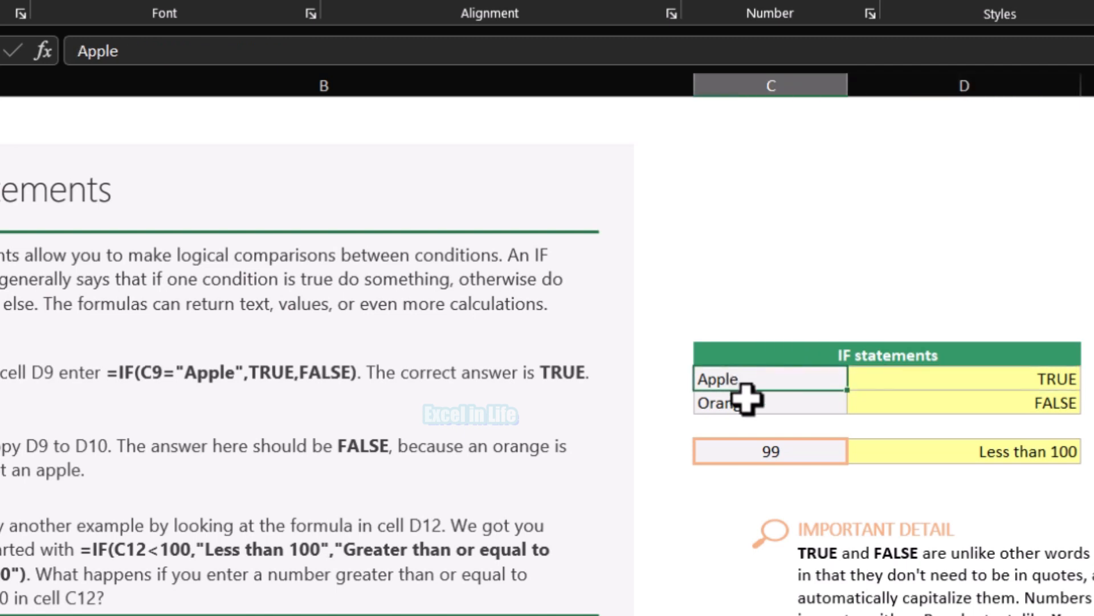
click(1053, 385)
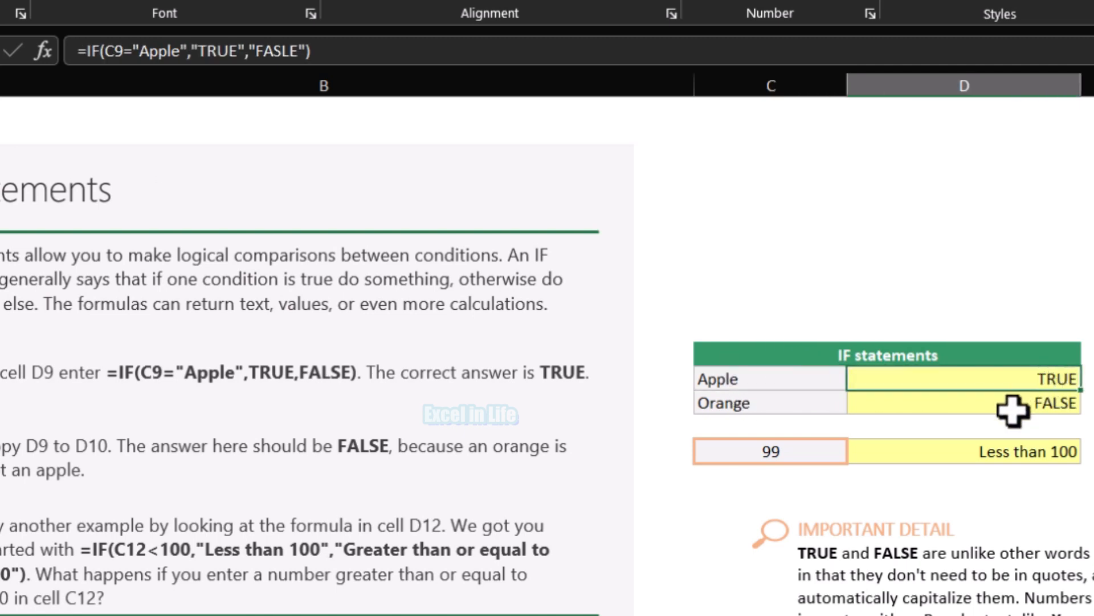
- Test the IF formula in D9 by changing cell C9 to Mango, checking the result, and restoring C9 to Apple
click(751, 378)
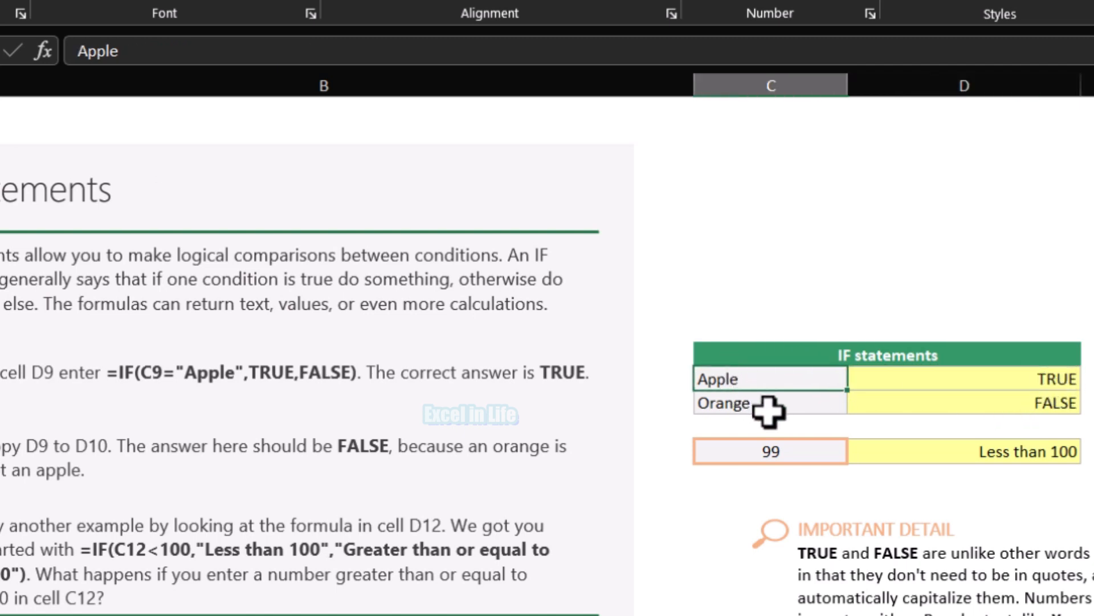
text(Mango)
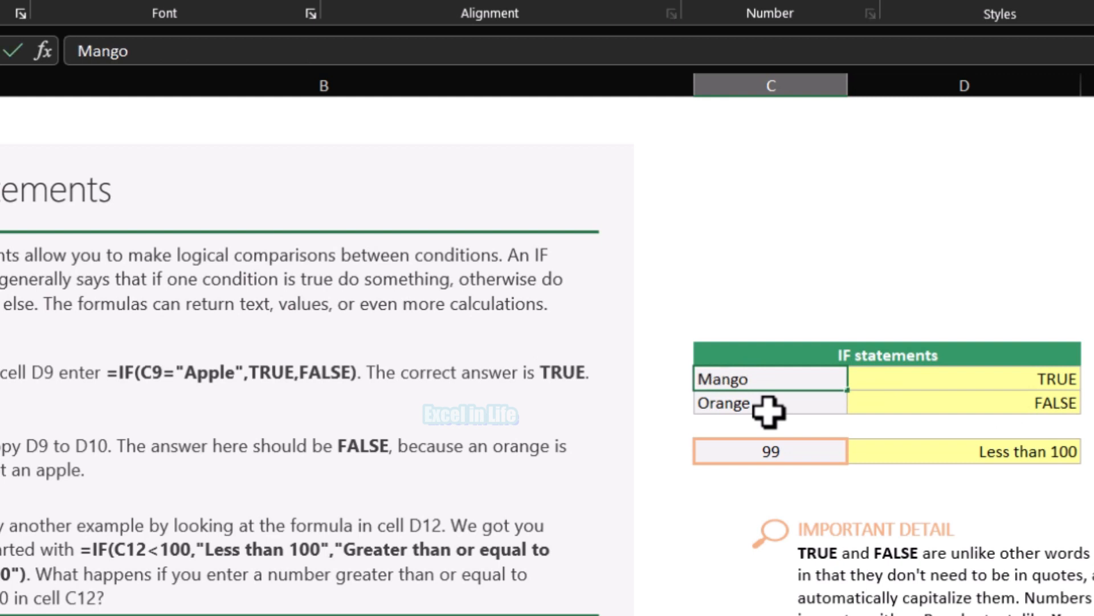
key(Return)
click(1043, 384)
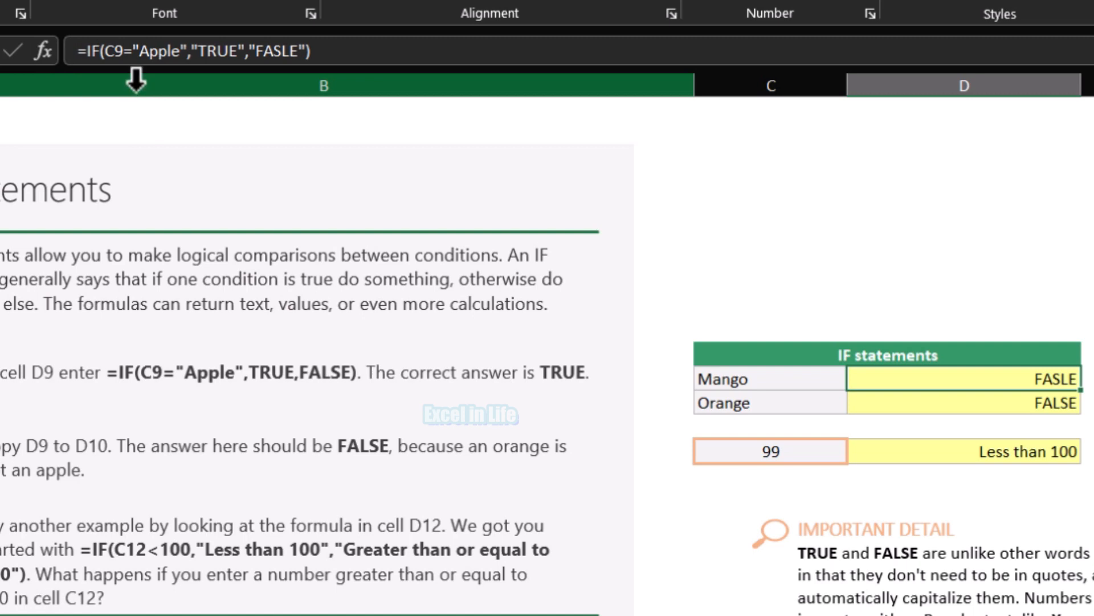
click(716, 385)
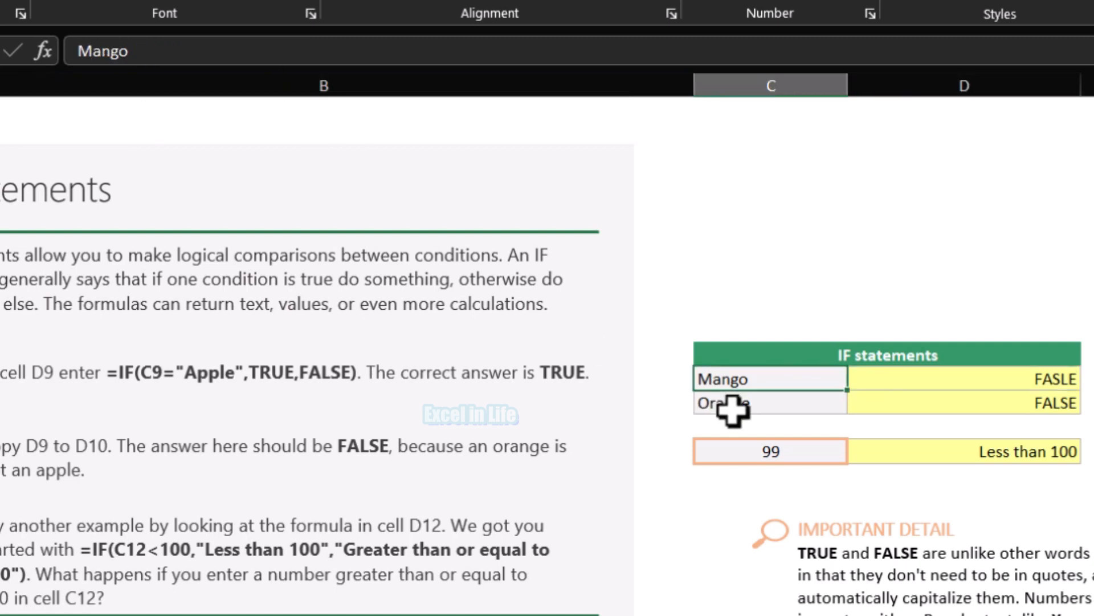
text(Apple)
key(ctrl+Return)
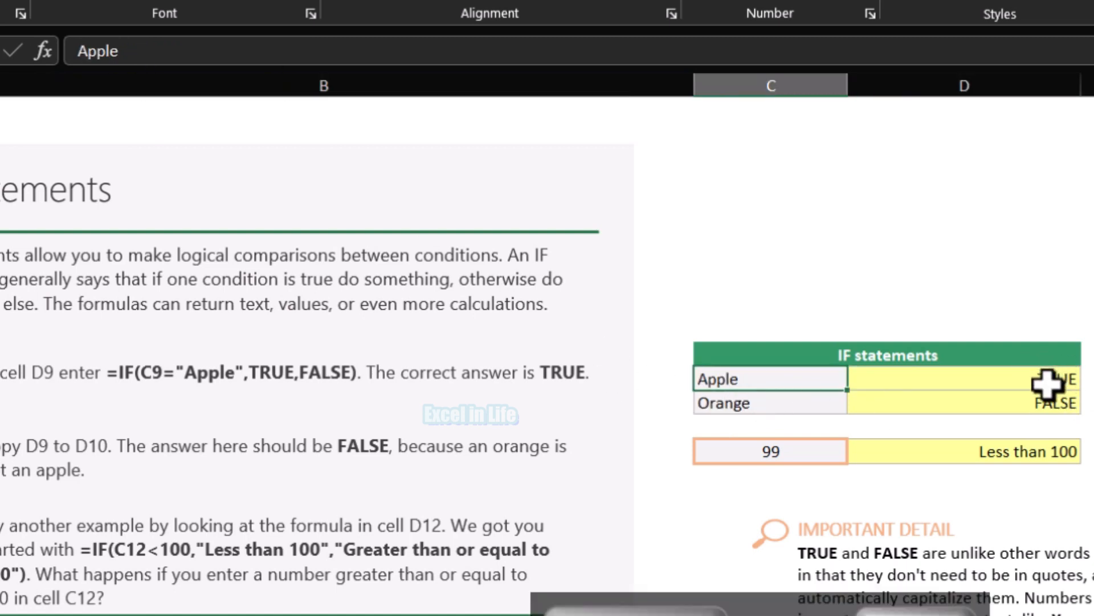
click(1070, 378)
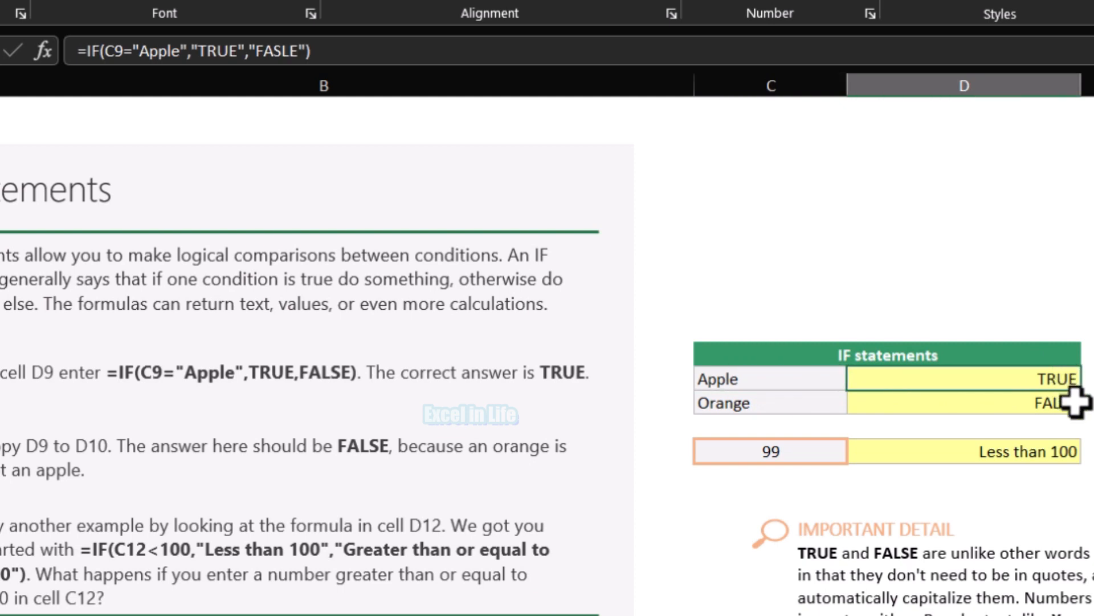
- Review the IF formulas in cells D10 and D12 together with the values in C10 and C12 that they test
click(1067, 405)
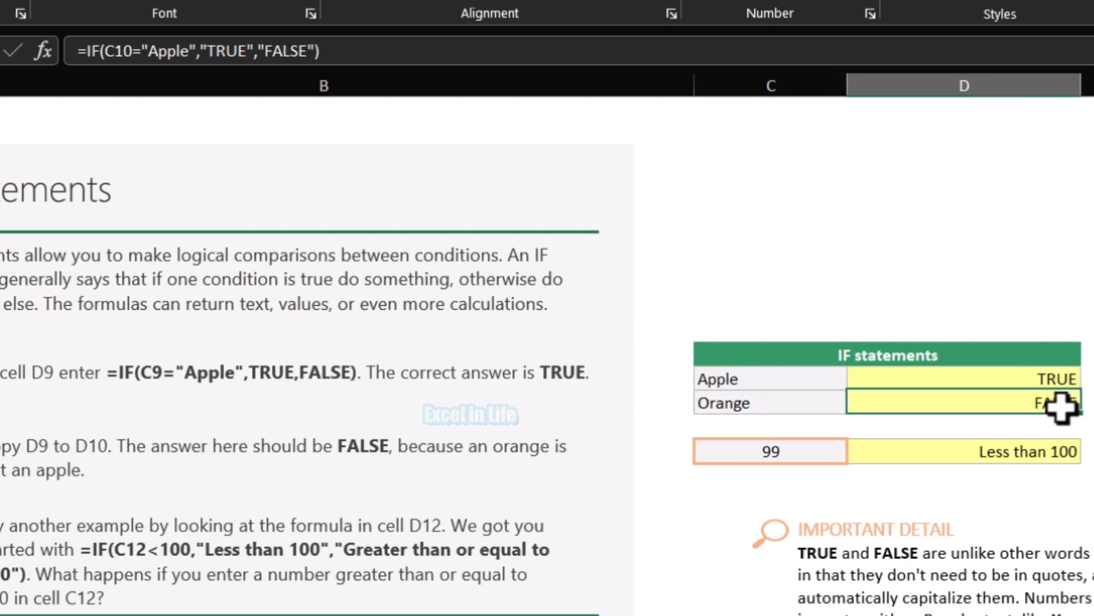
click(733, 409)
click(1043, 410)
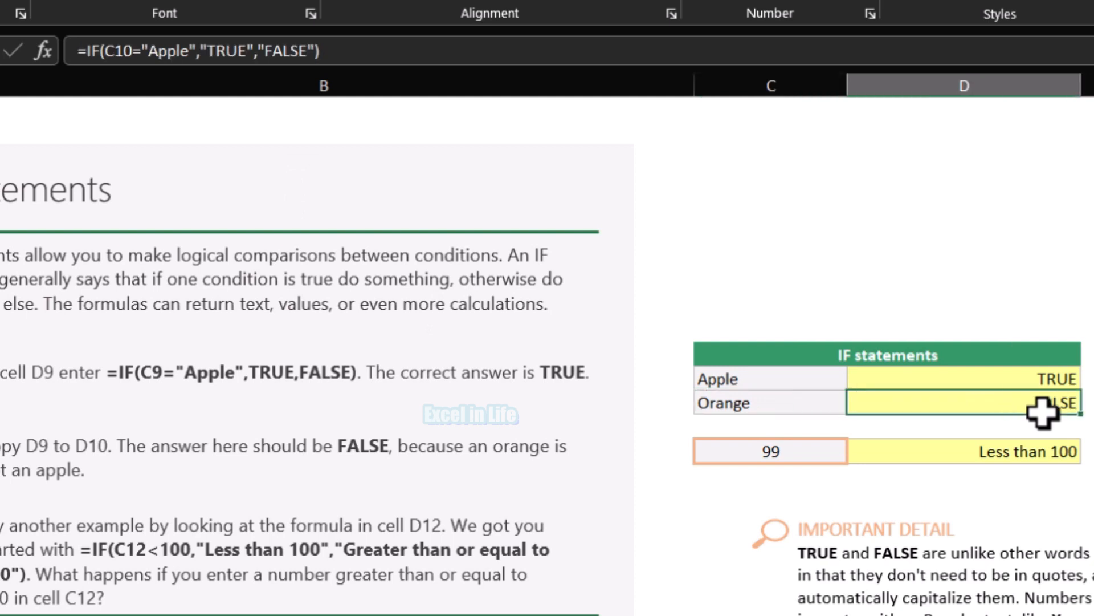
click(763, 455)
click(1004, 452)
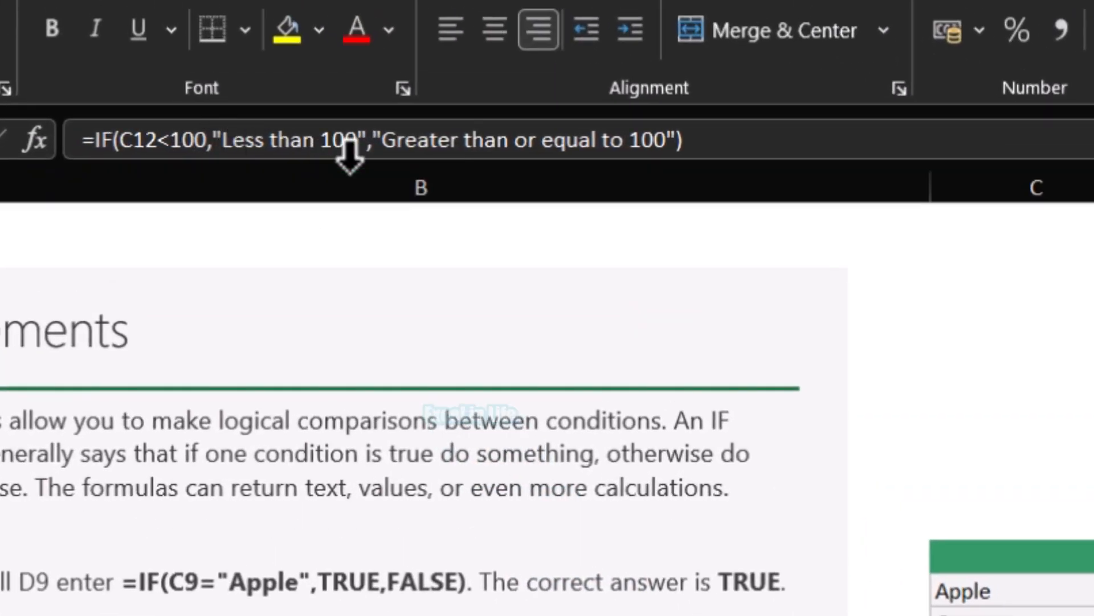
- Set cell C12 to 100 and check how the IF formula in D12 responds
click(549, 168)
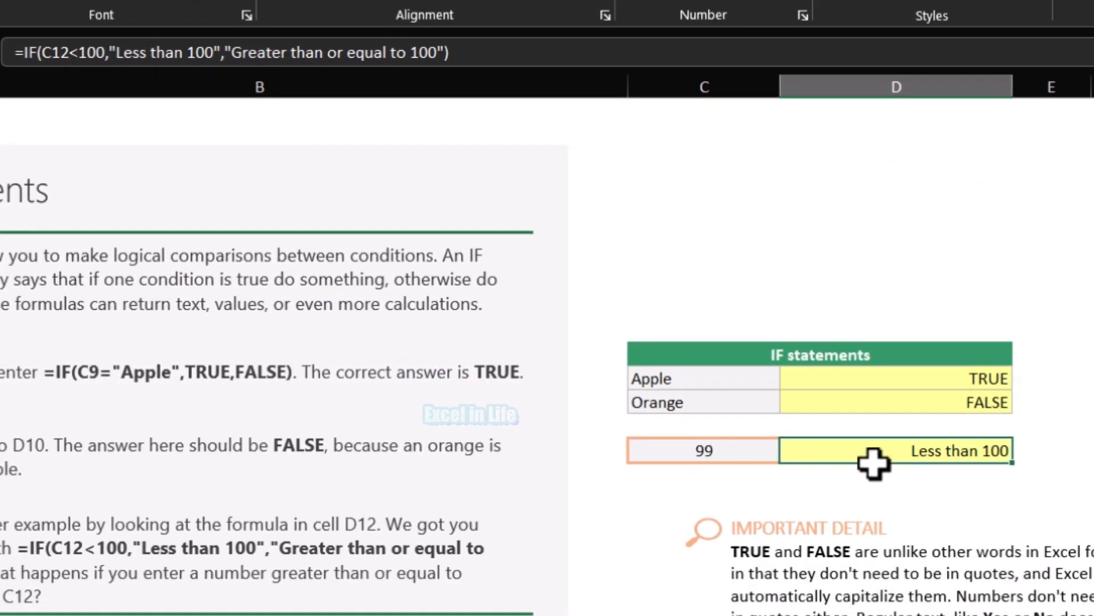
click(702, 450)
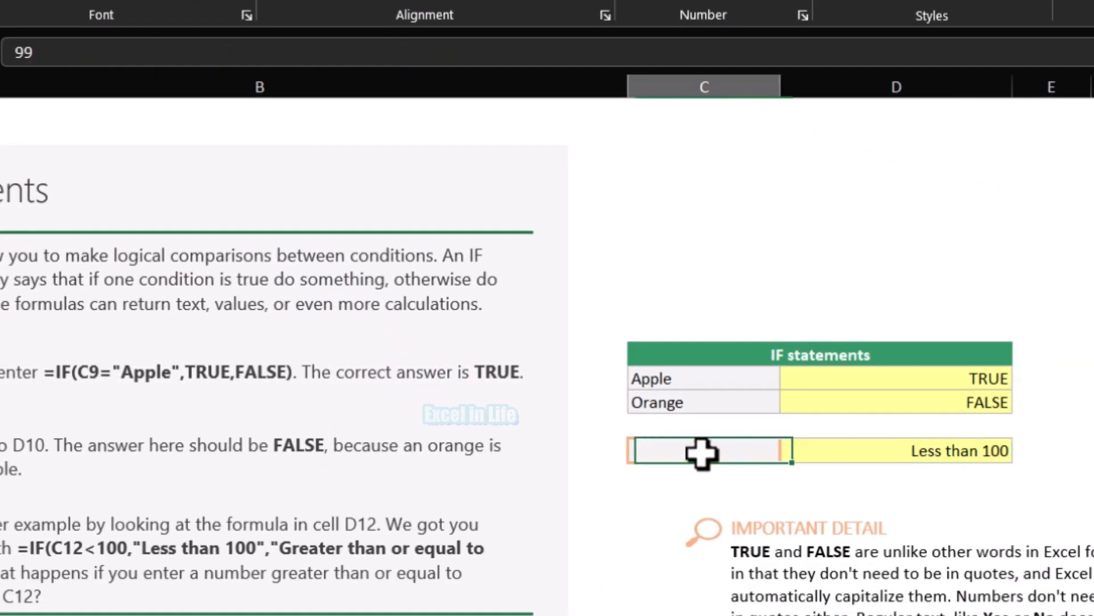
text(100)
key(Return)
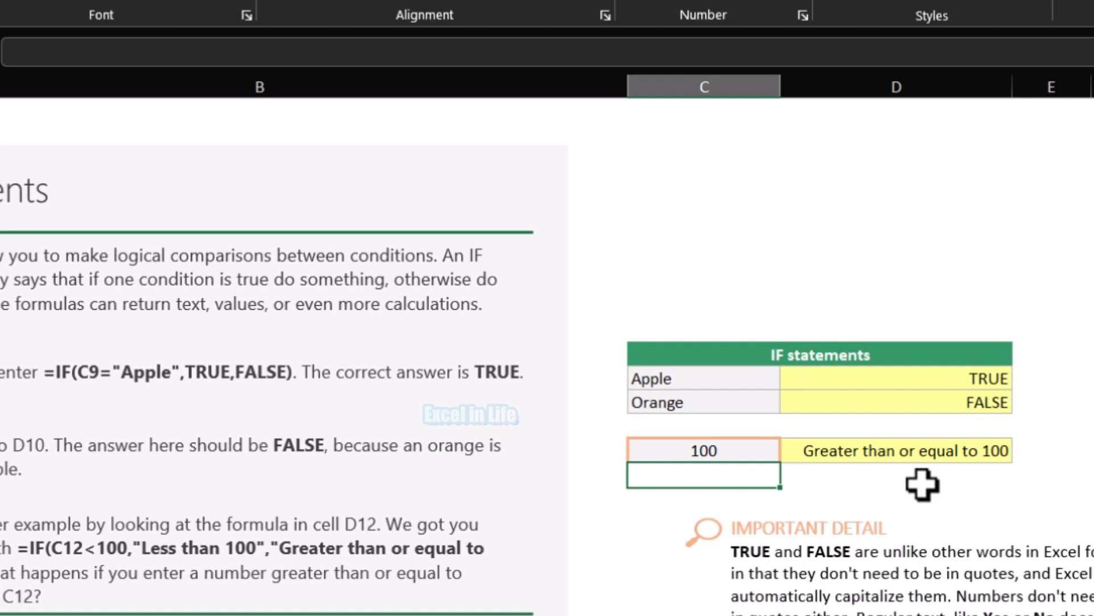
click(893, 456)
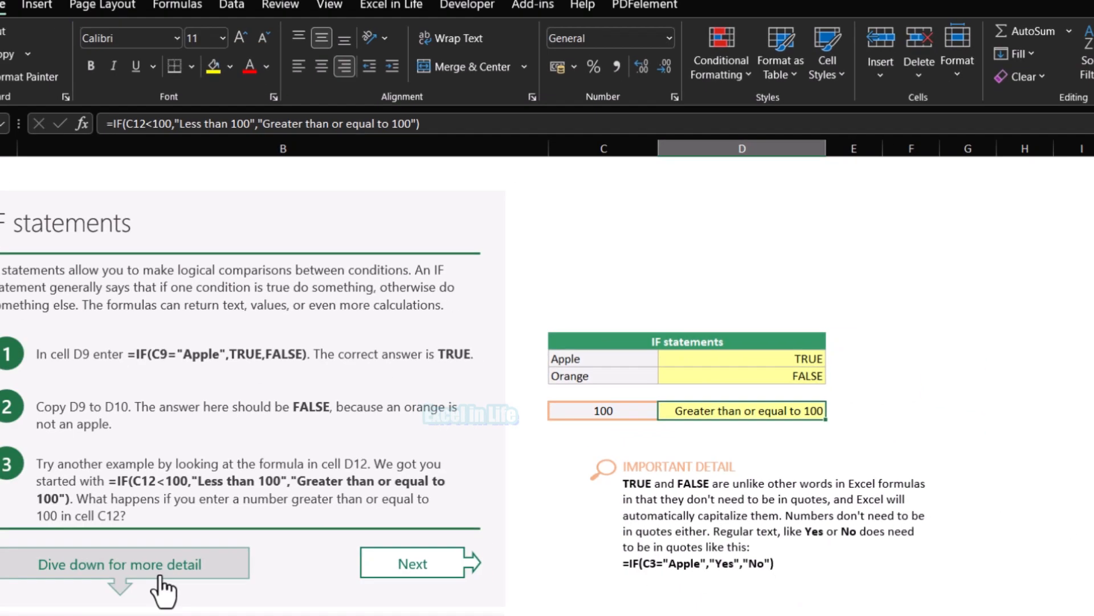
- Examine the sales tax formula in F33 and the cells it references in the section on IF with another function
click(161, 575)
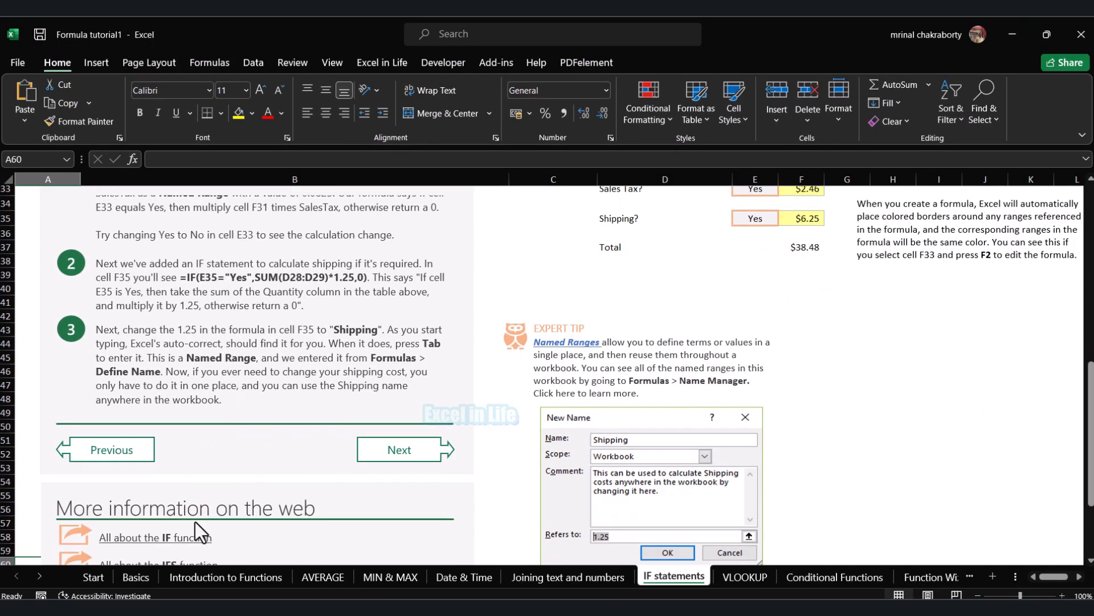
scroll(246, 456, up, 4)
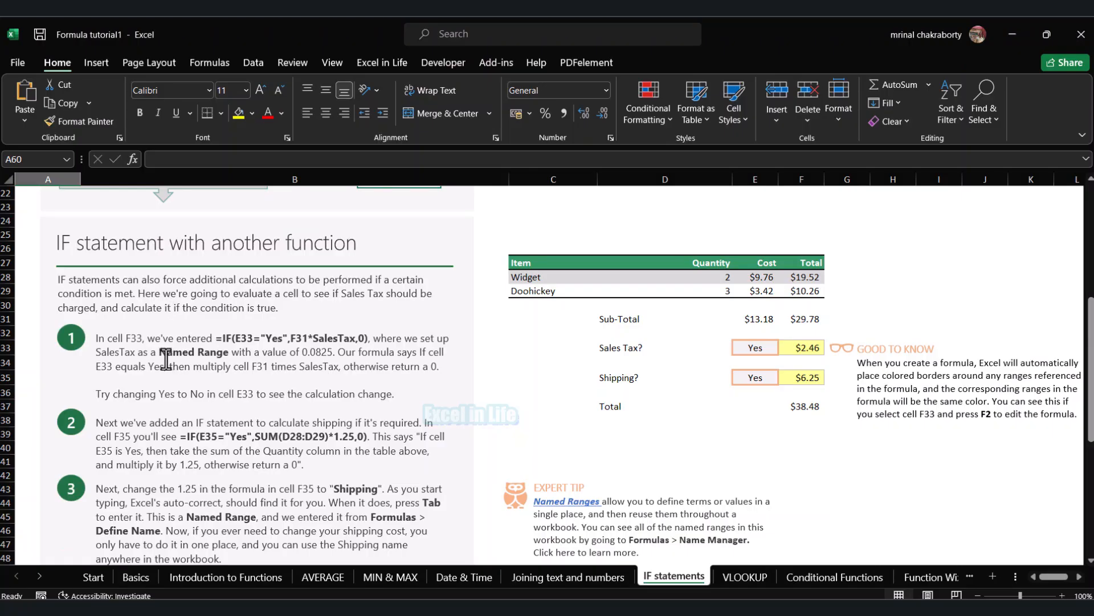
click(808, 323)
click(807, 346)
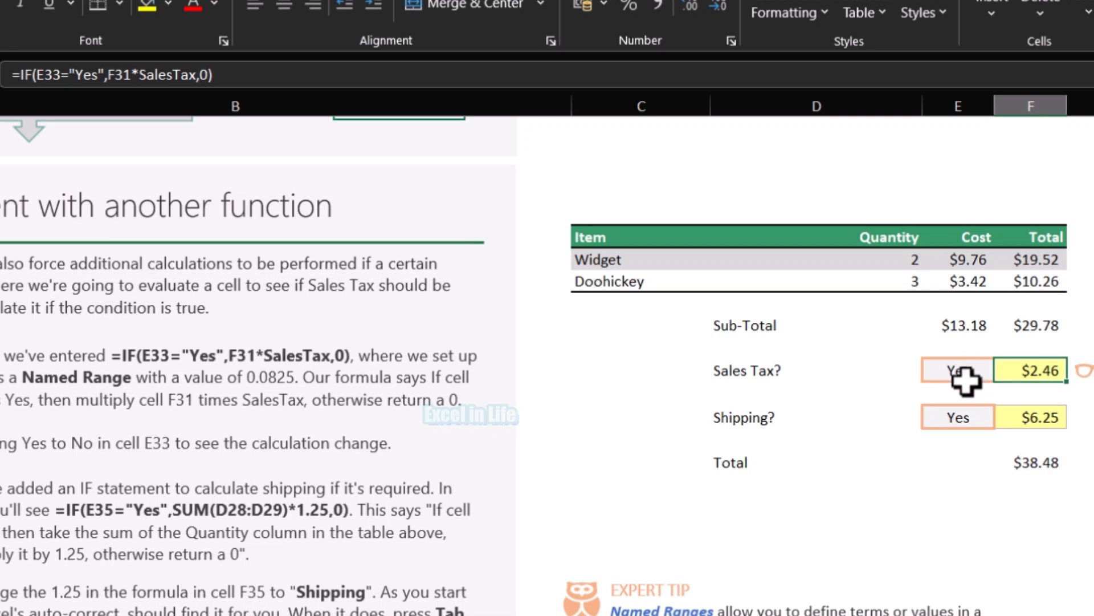
double_click(1043, 373)
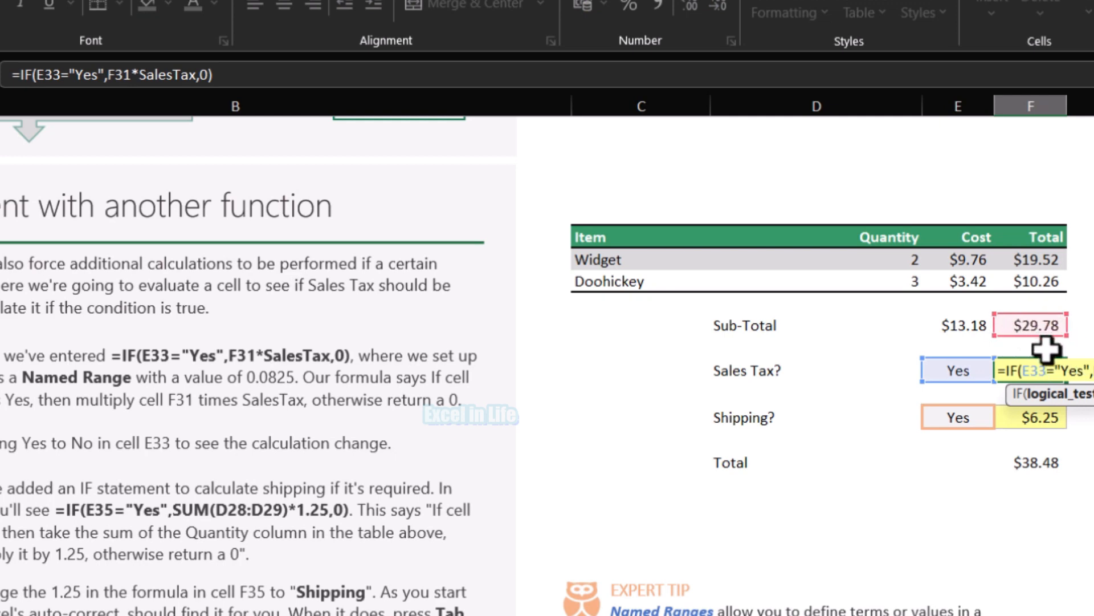
key(Escape)
- Test the sales tax formula by changing E33 to No, restoring it to Yes, and checking F33
click(962, 374)
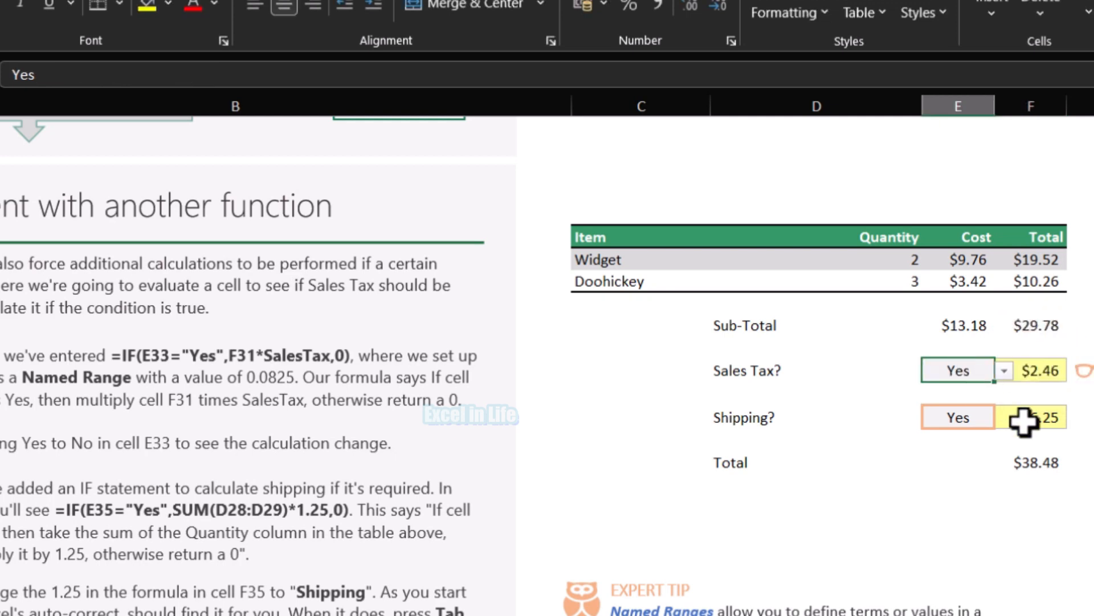
click(1004, 372)
click(931, 406)
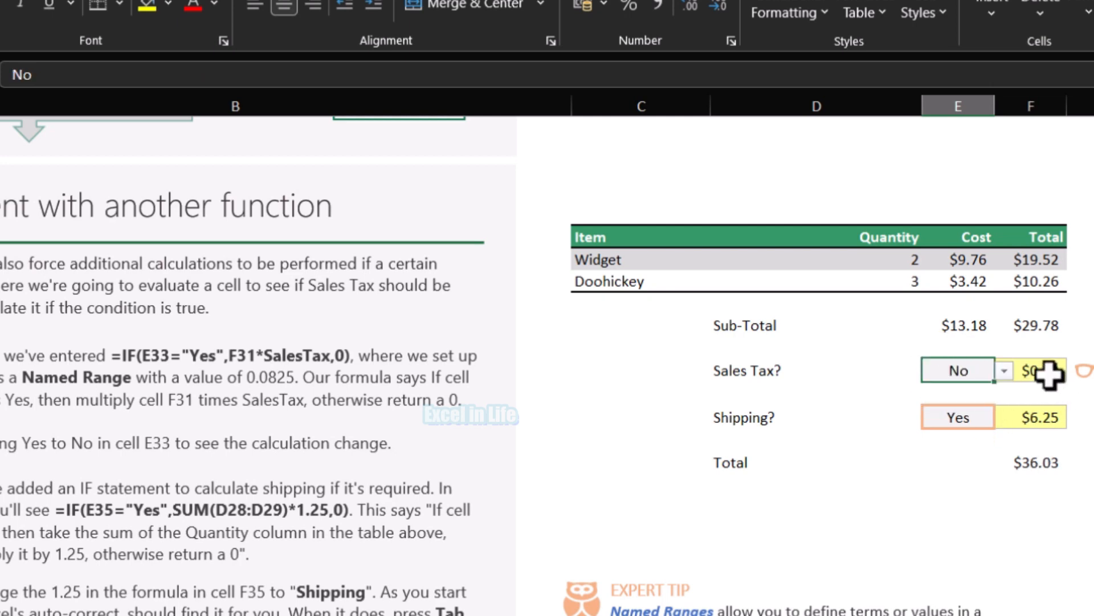
click(1004, 371)
click(935, 393)
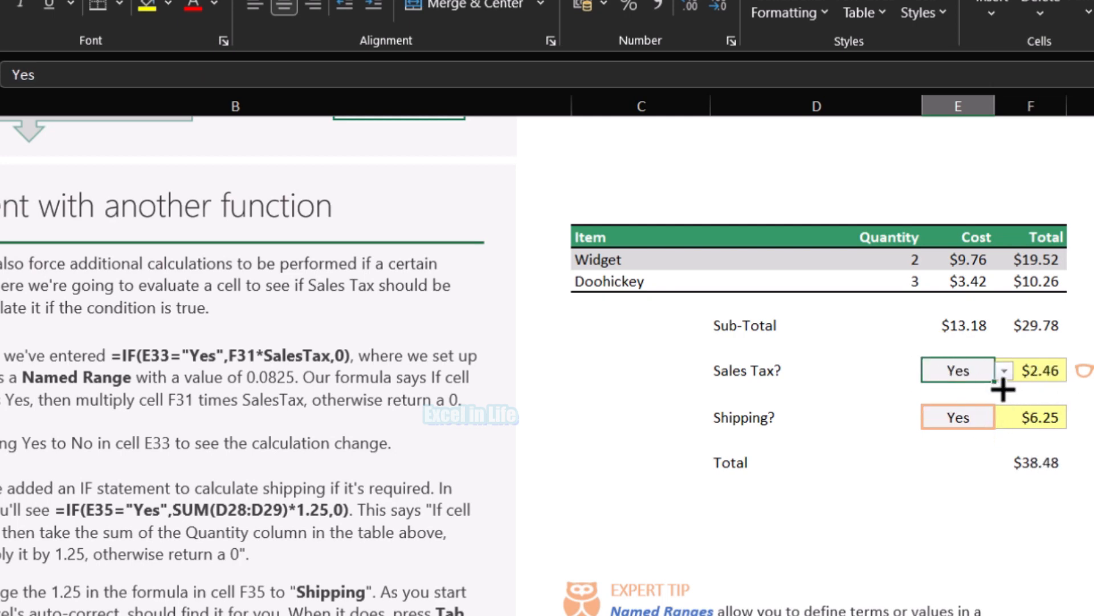
click(1051, 377)
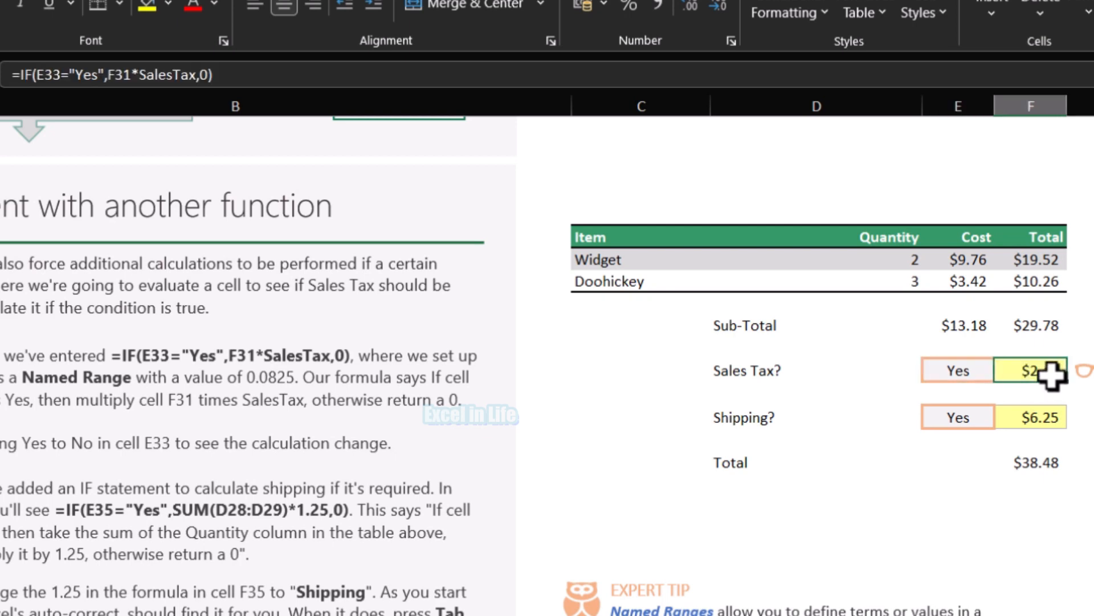
- Examine the shipping formula in F35 and the quantity range and condition cell it references
click(1036, 422)
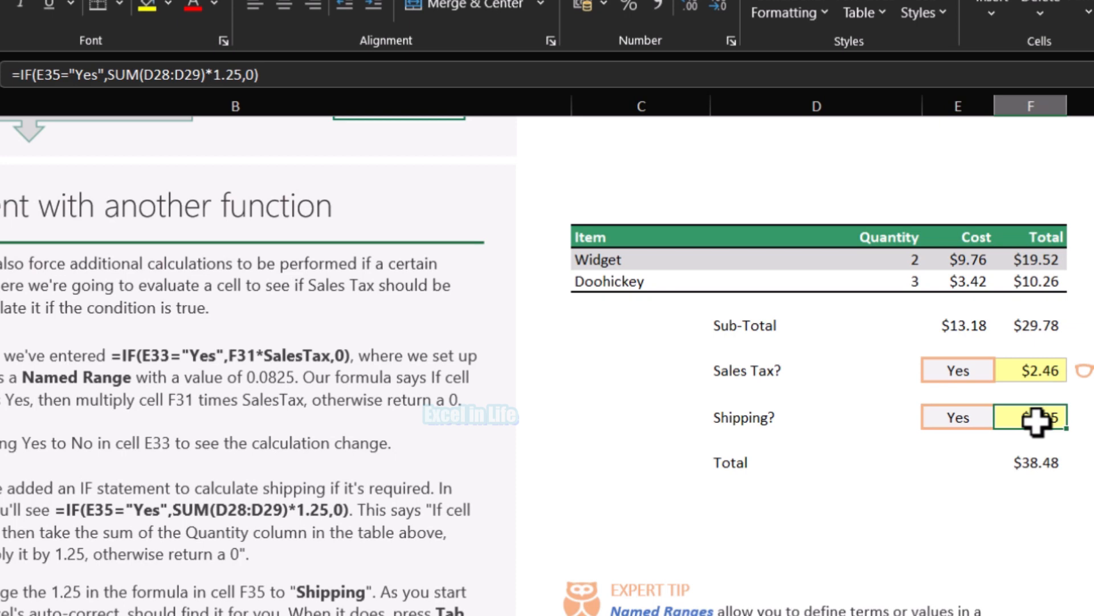
double_click(1036, 422)
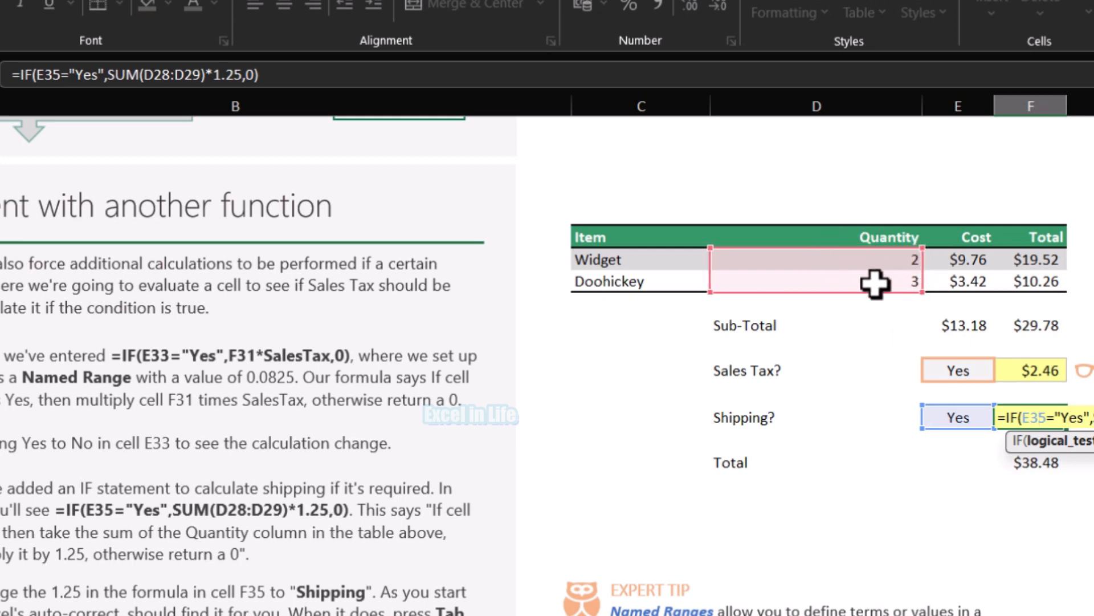
key(Escape)
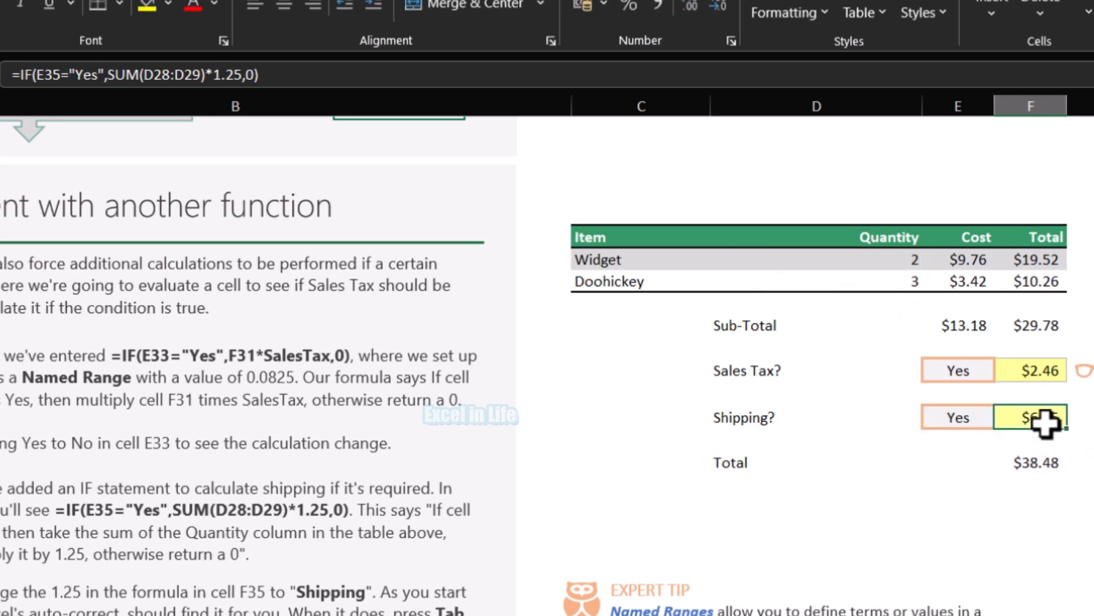
- Test the shipping formula by changing E35 to No and restoring it to Yes
click(953, 416)
click(1004, 418)
click(940, 452)
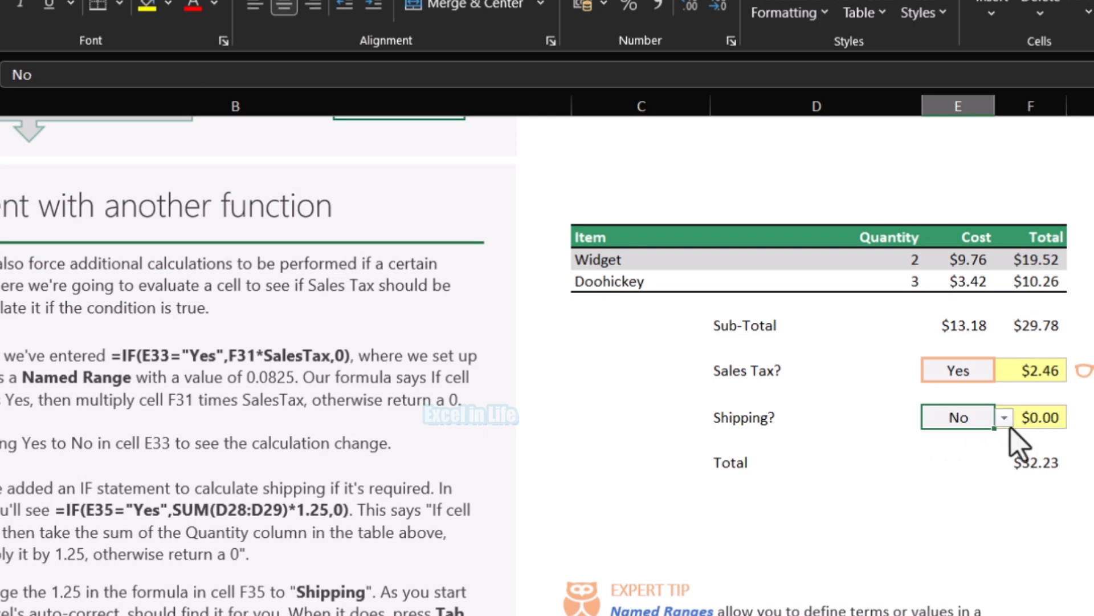
click(1005, 418)
click(963, 438)
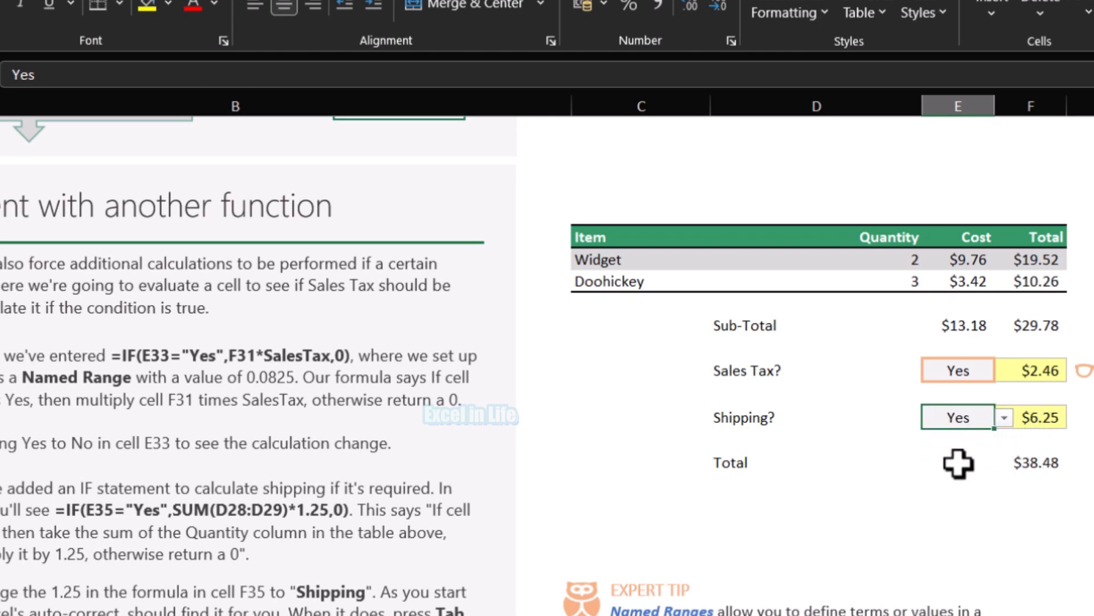
- Reopen the sales tax formula in F33 to review its IF arguments and its use of the SalesTax name
click(1046, 371)
double_click(1046, 371)
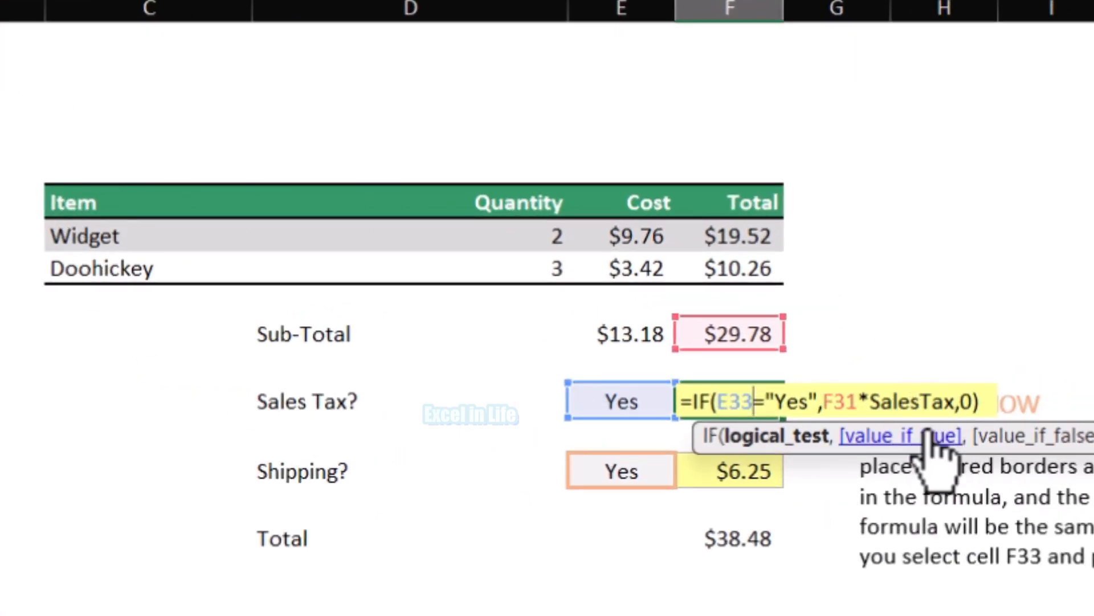
key(Escape)
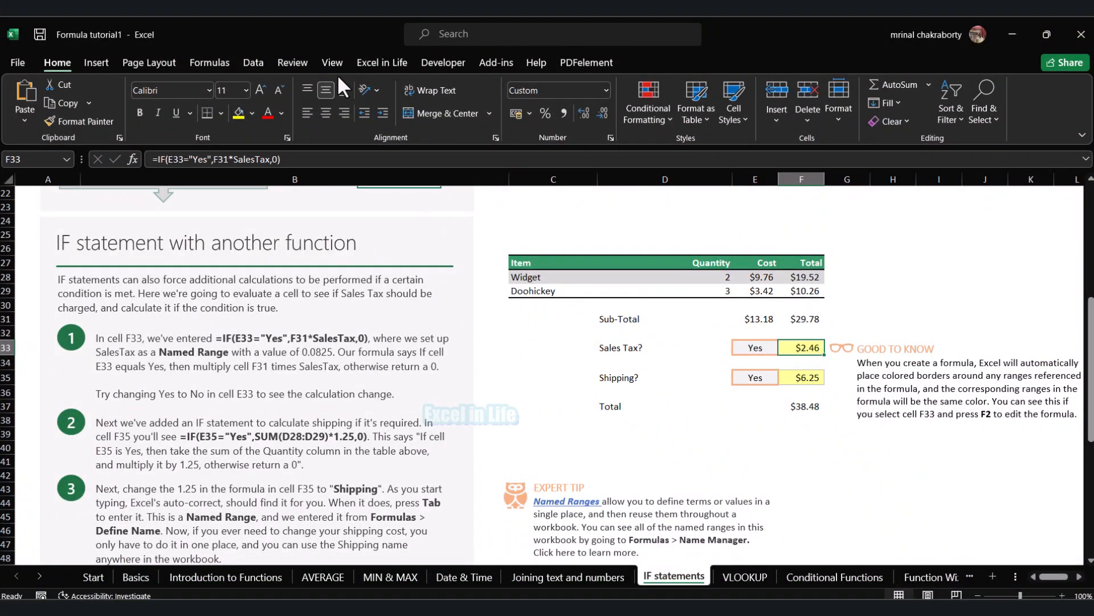
- Change the SalesTax named range to refer to =0.082 in the Name Manager, and open the Define Name command
click(211, 62)
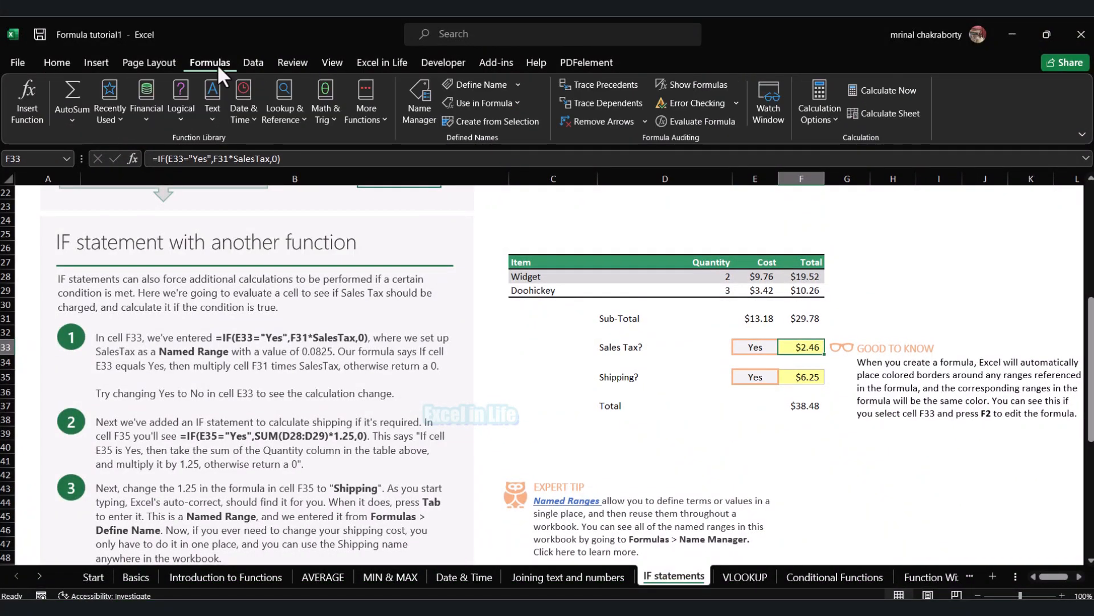
click(412, 96)
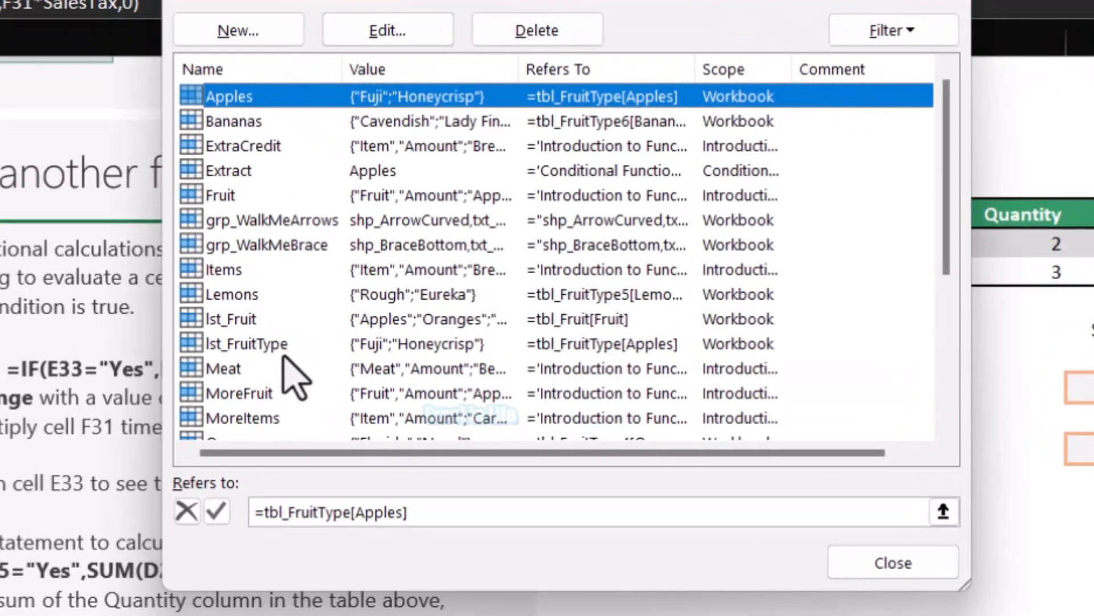
scroll(351, 332, down, 2)
click(334, 316)
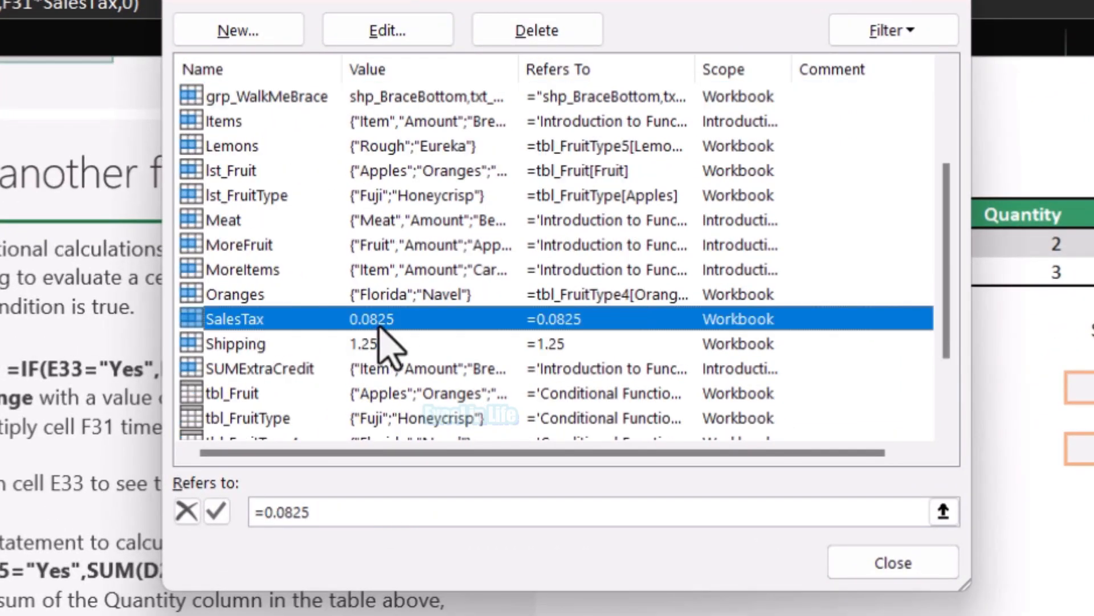
click(289, 518)
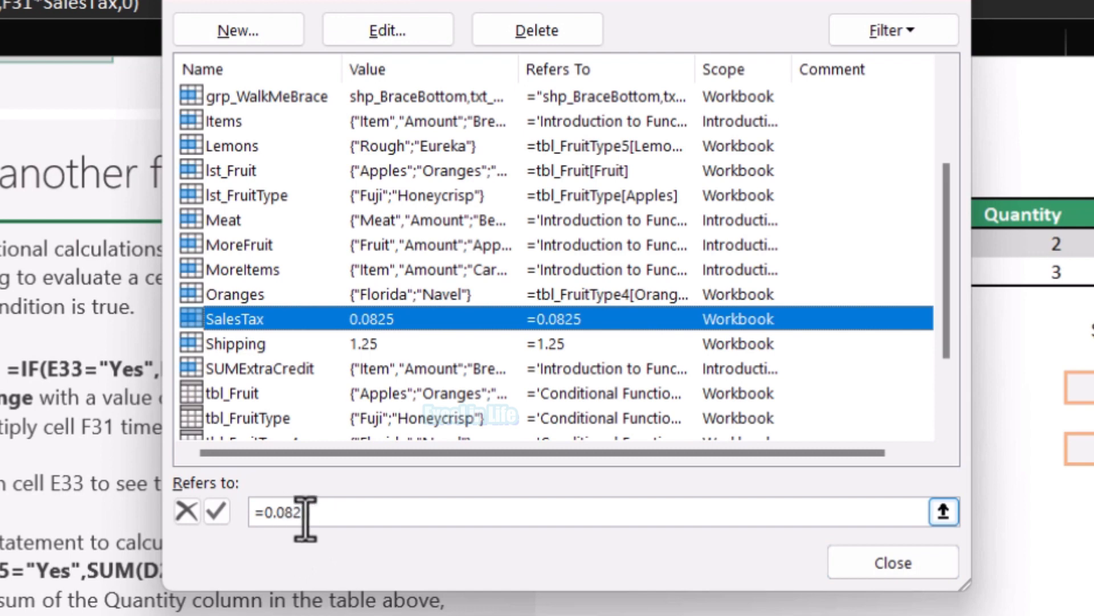
click(313, 513)
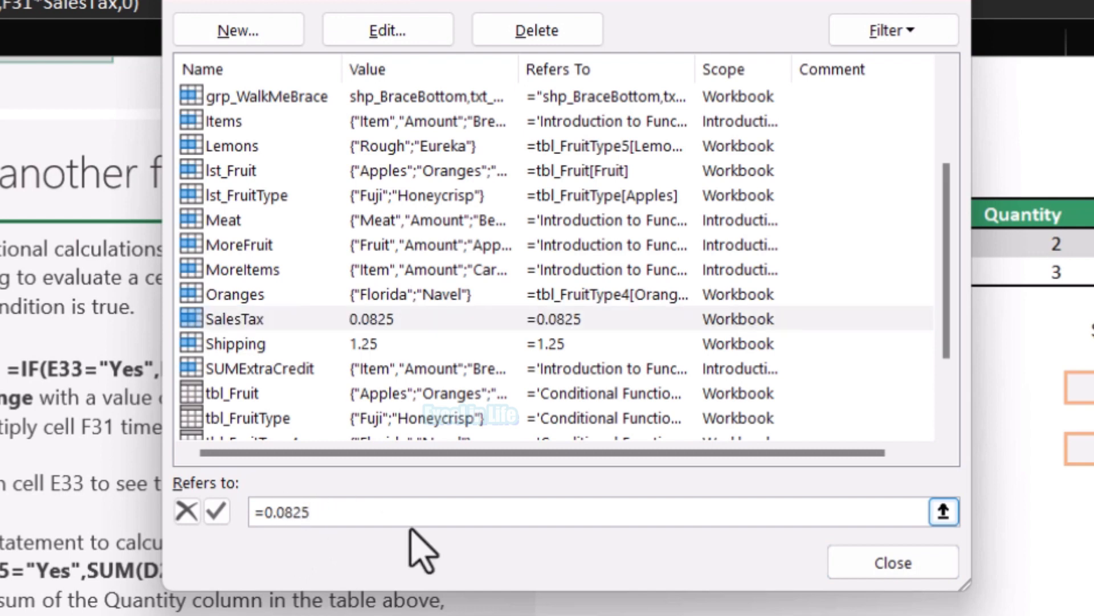
key(BackSpace)
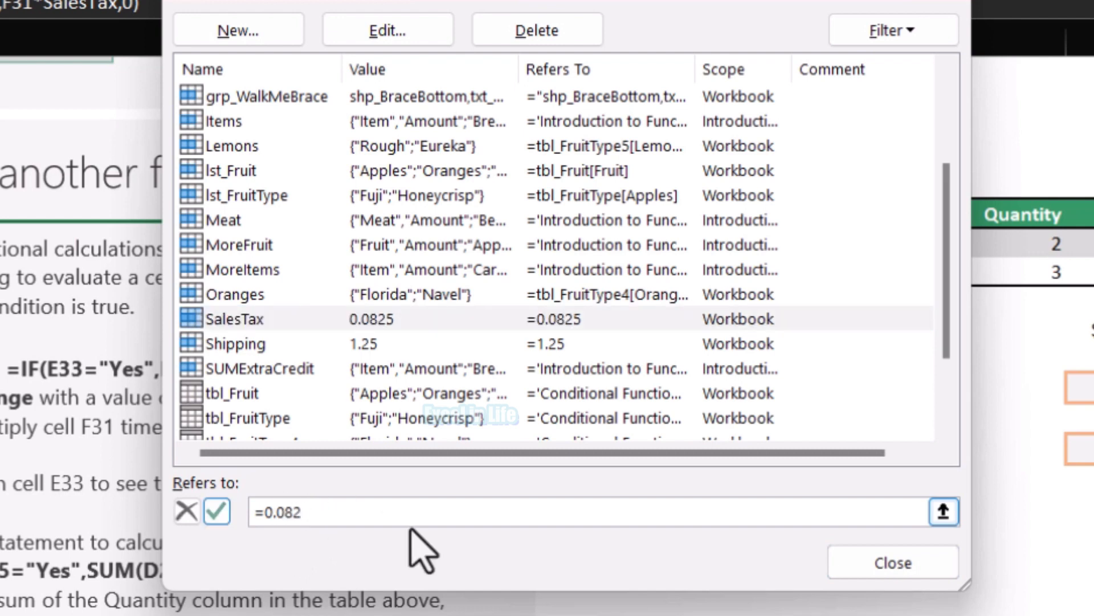
click(222, 512)
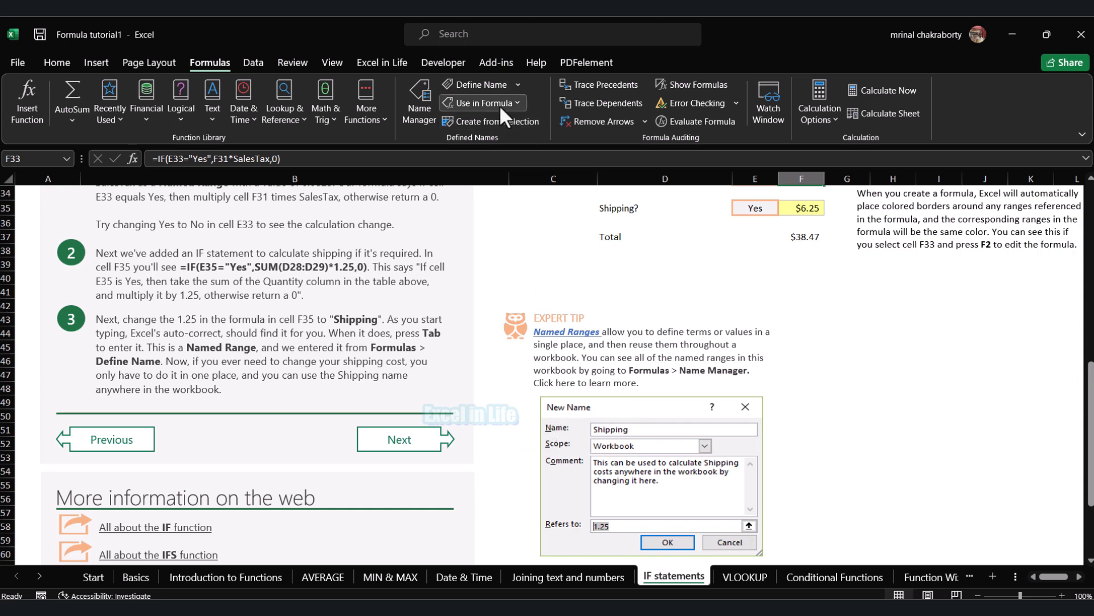
click(482, 85)
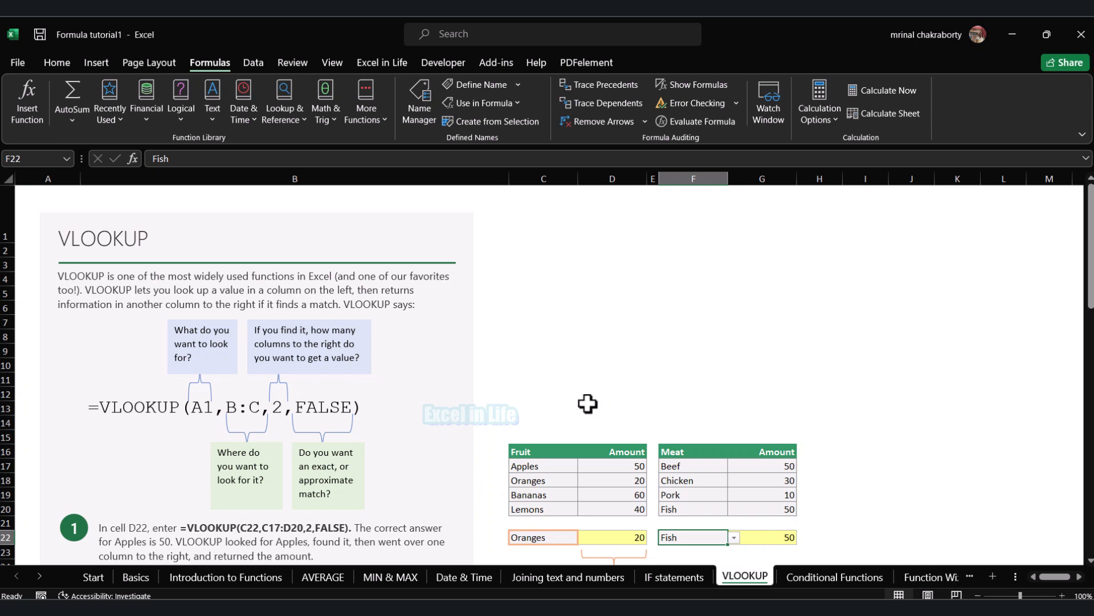
- Examine the VLOOKUP formula in D22, its fruit table range and the lookup value in C22 on the VLOOKUP sheet
scroll(587, 404, down, 2)
scroll(588, 404, up, 2)
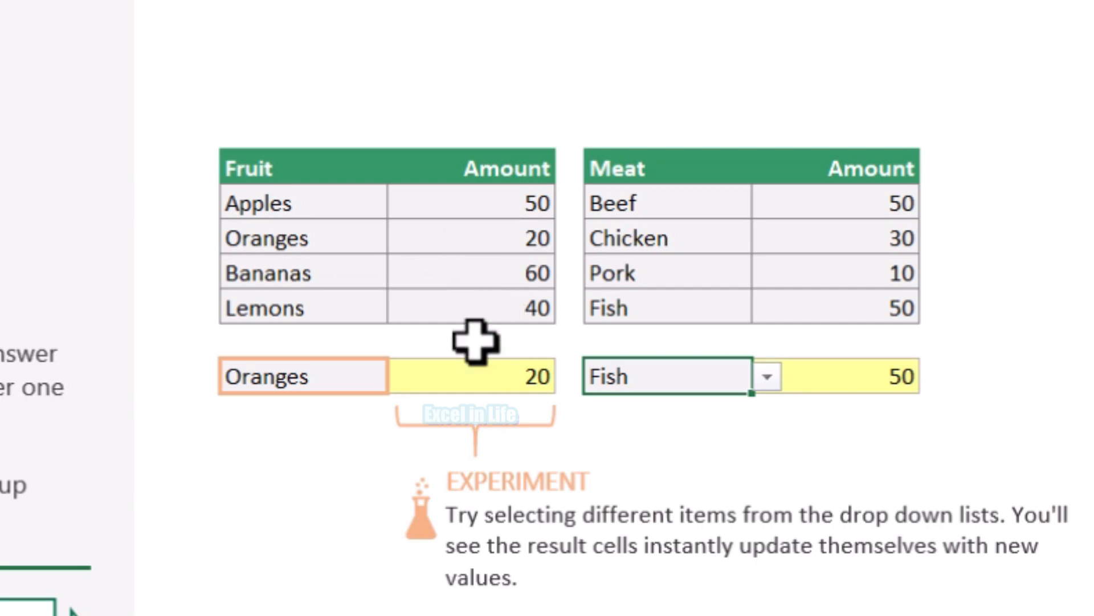
click(509, 383)
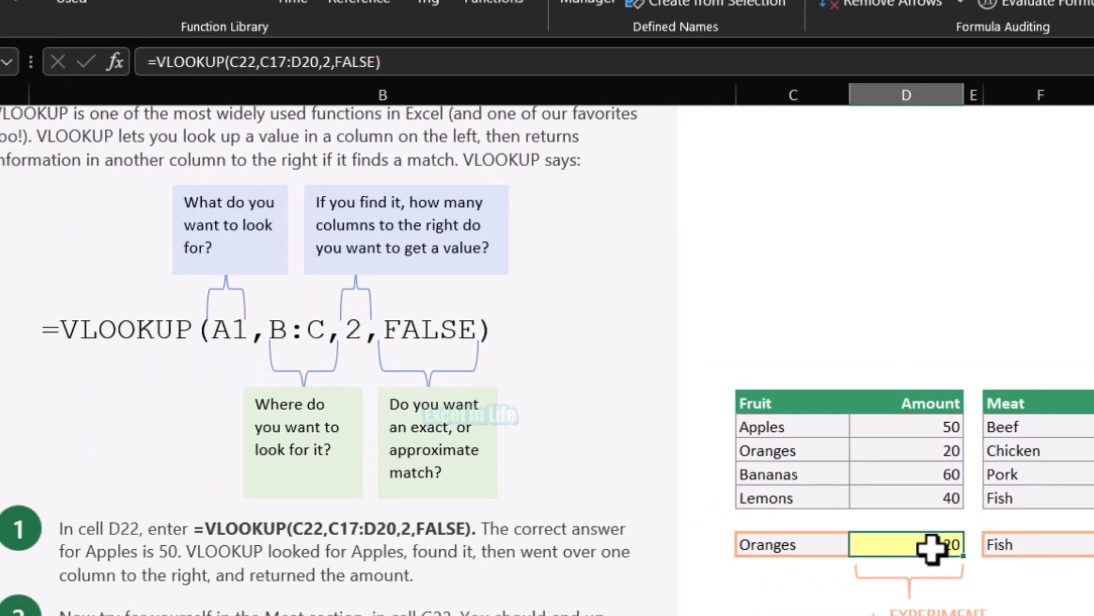
double_click(931, 549)
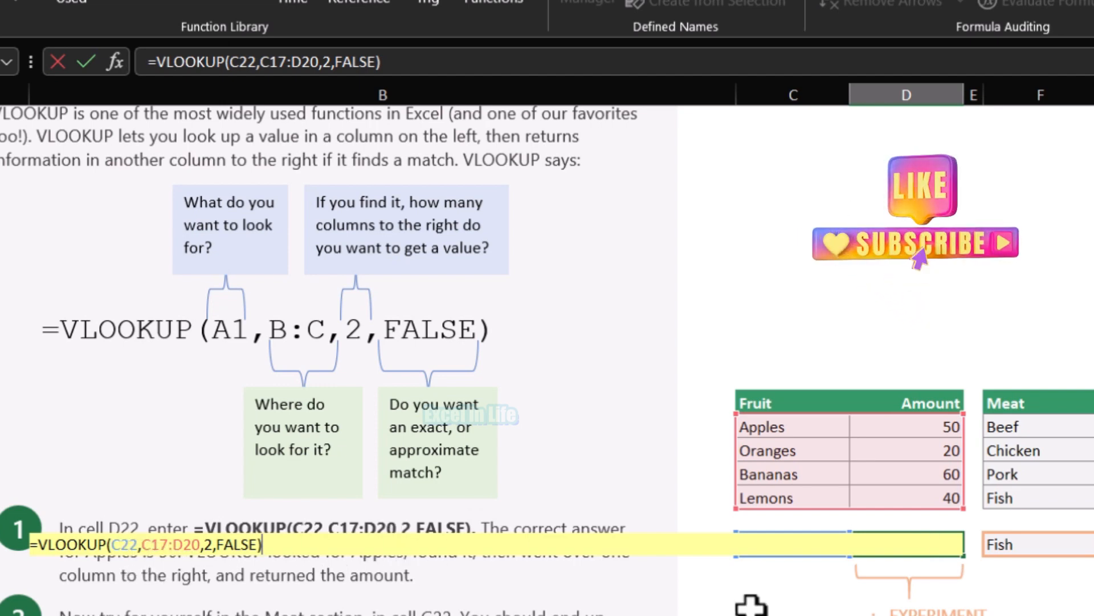
key(Escape)
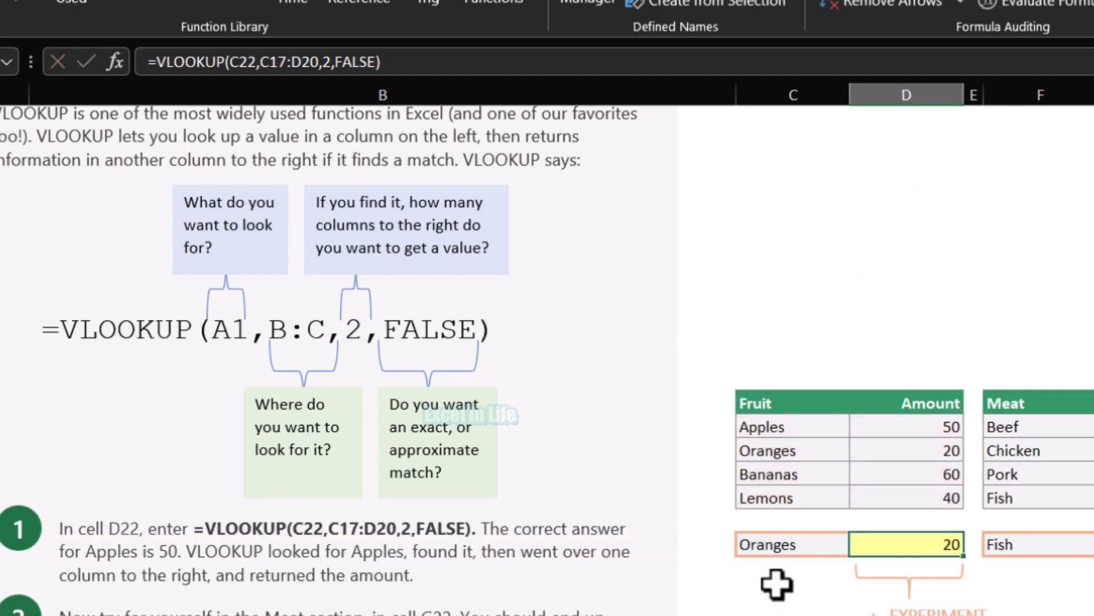
click(788, 548)
click(931, 547)
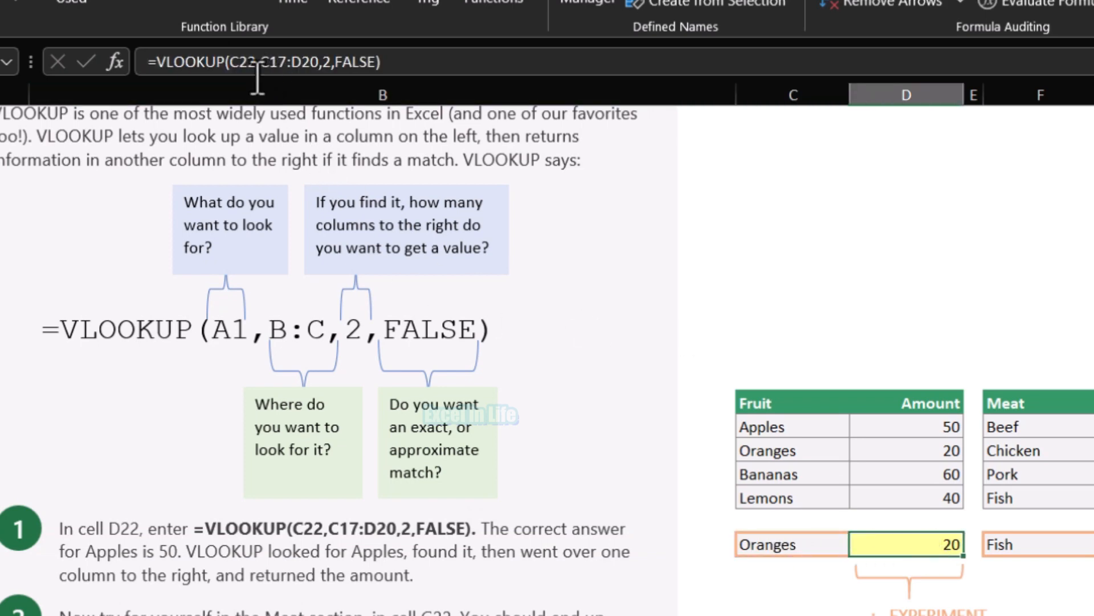
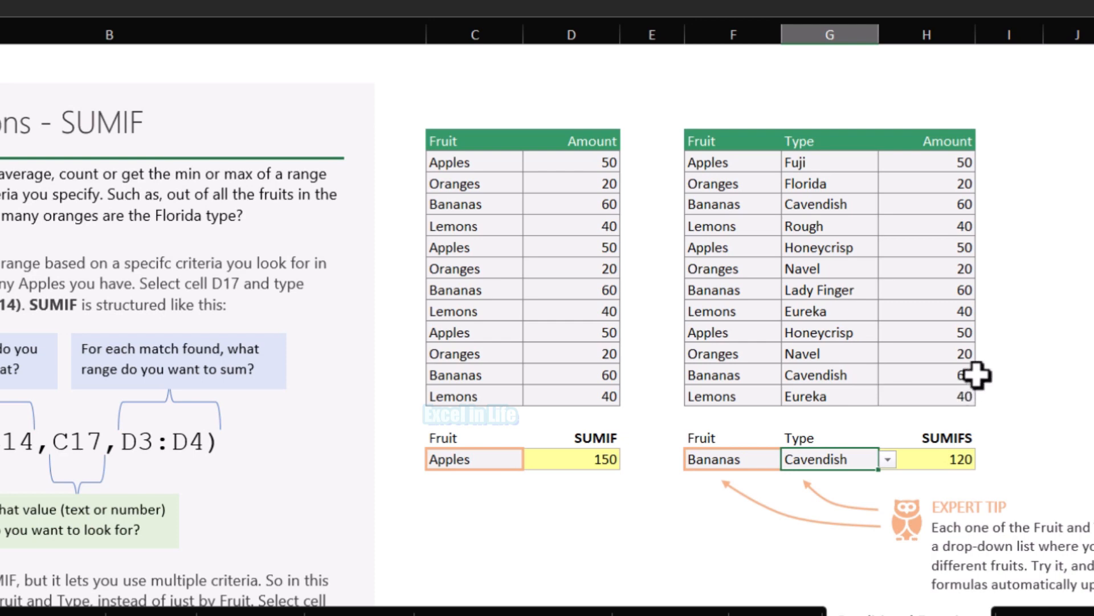
- Select both Bananas Cavendish amounts in the Fruit and Type table to compare them with the SUMIFS result
click(971, 374)
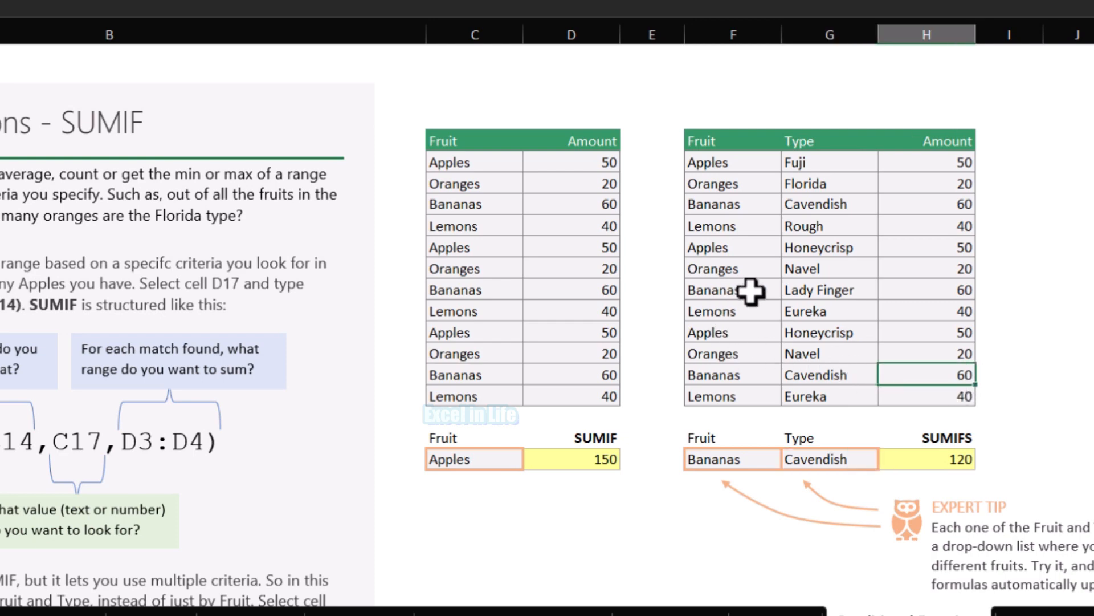
ctrl+click(958, 206)
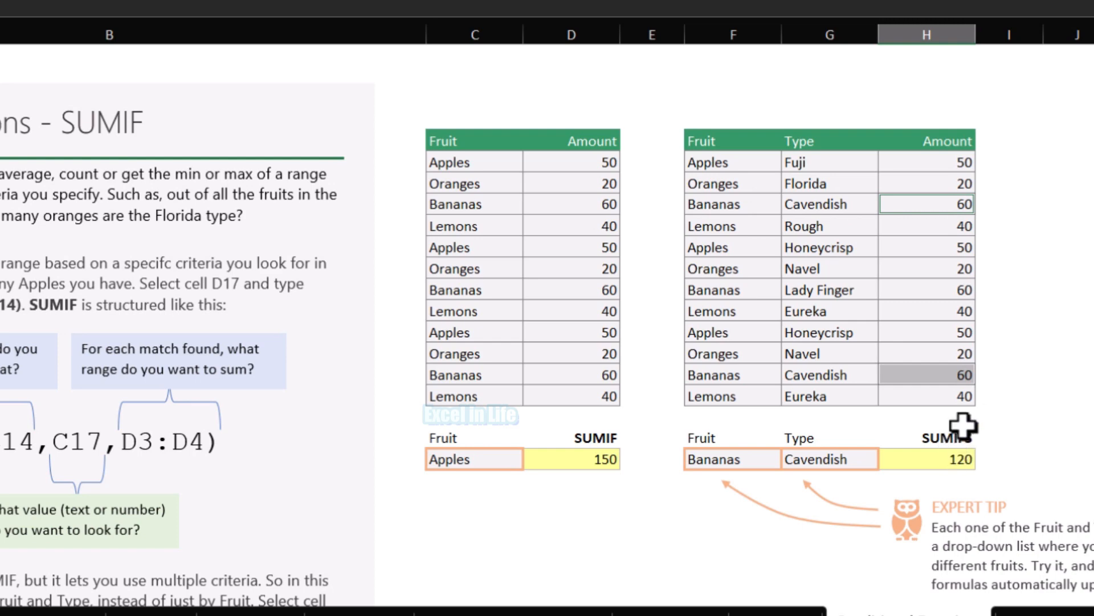
- Set the SUMIFS criteria below the Fruit and Type table to Apples and Fuji, and select the SUMIFS result cell
click(733, 459)
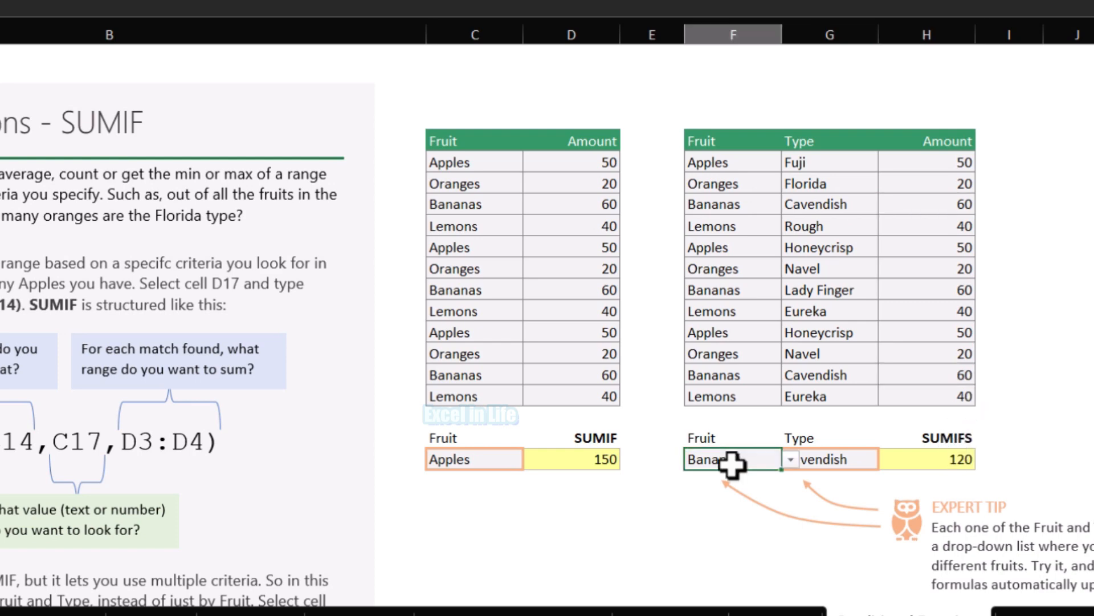
click(791, 458)
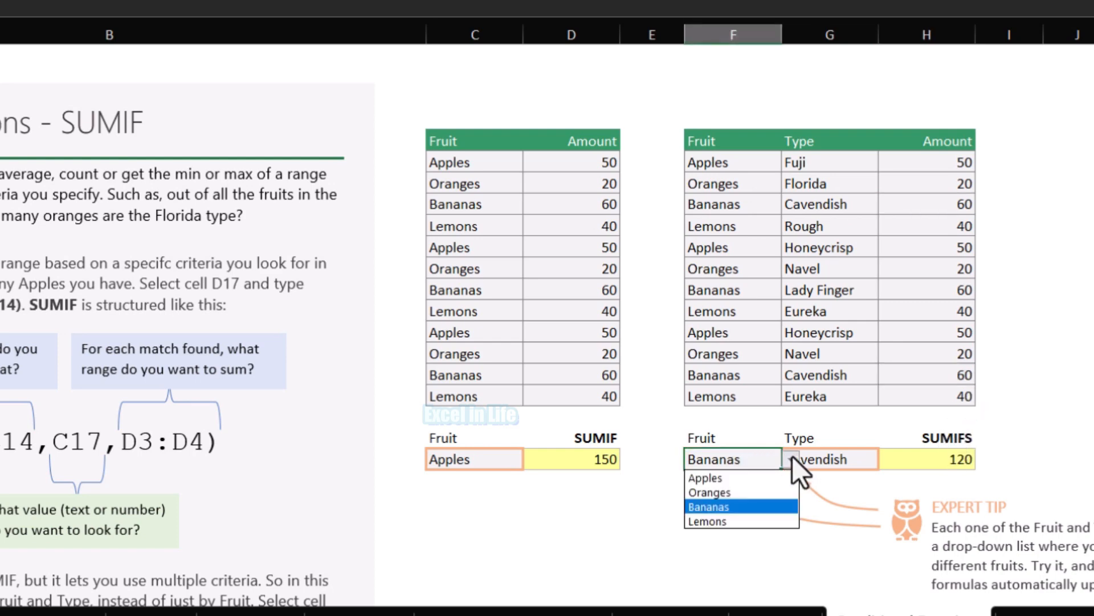
click(734, 480)
click(888, 460)
click(818, 478)
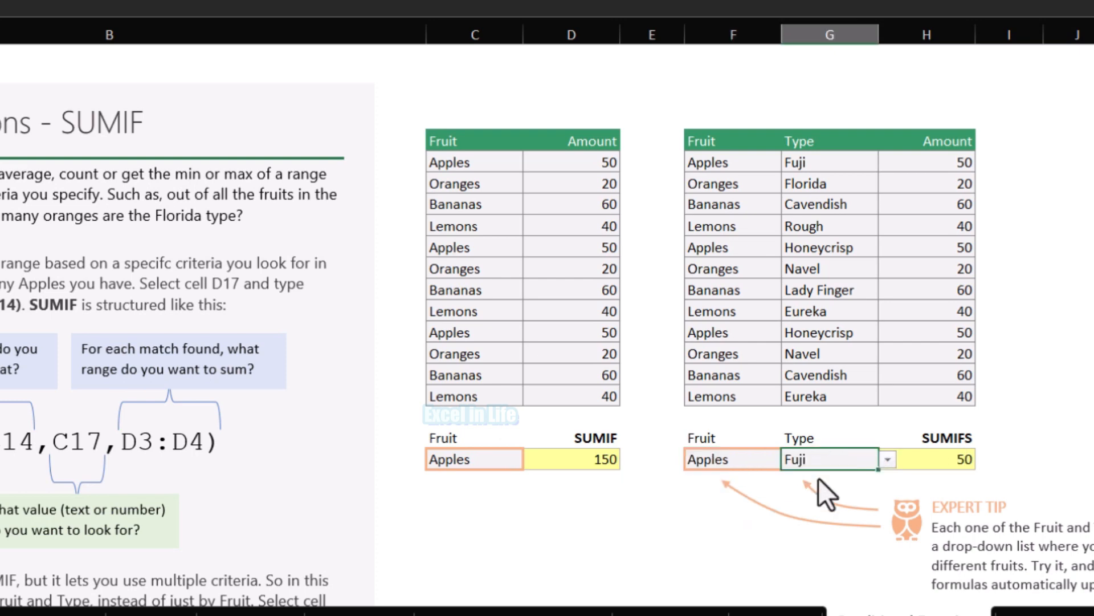
click(965, 466)
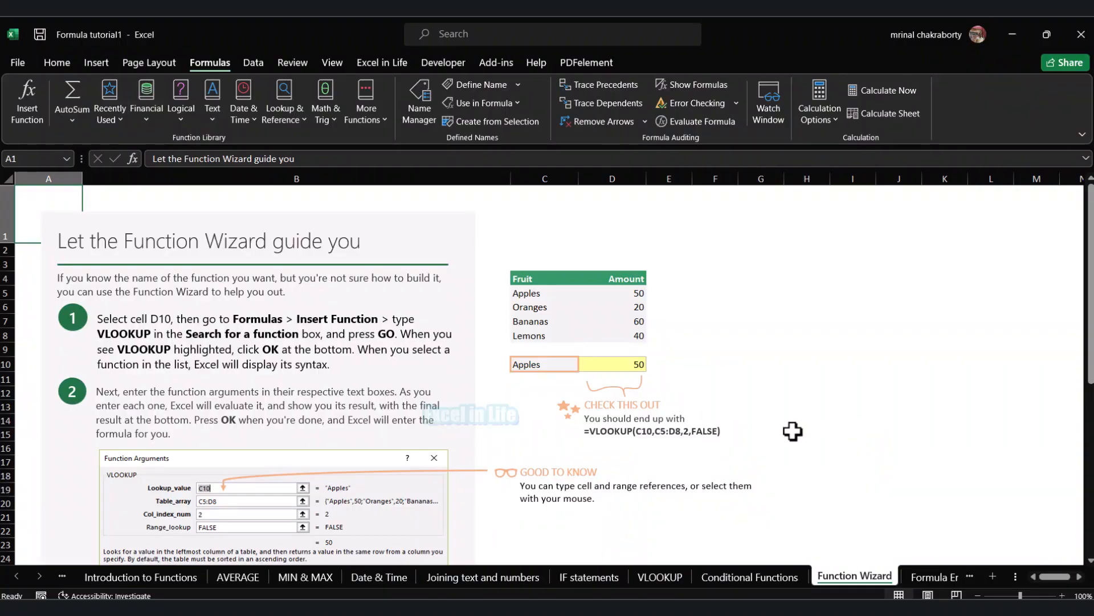
- Review the VLOOKUP arguments of D10 on the Function Wizard sheet and close the Function Arguments dialog
click(623, 365)
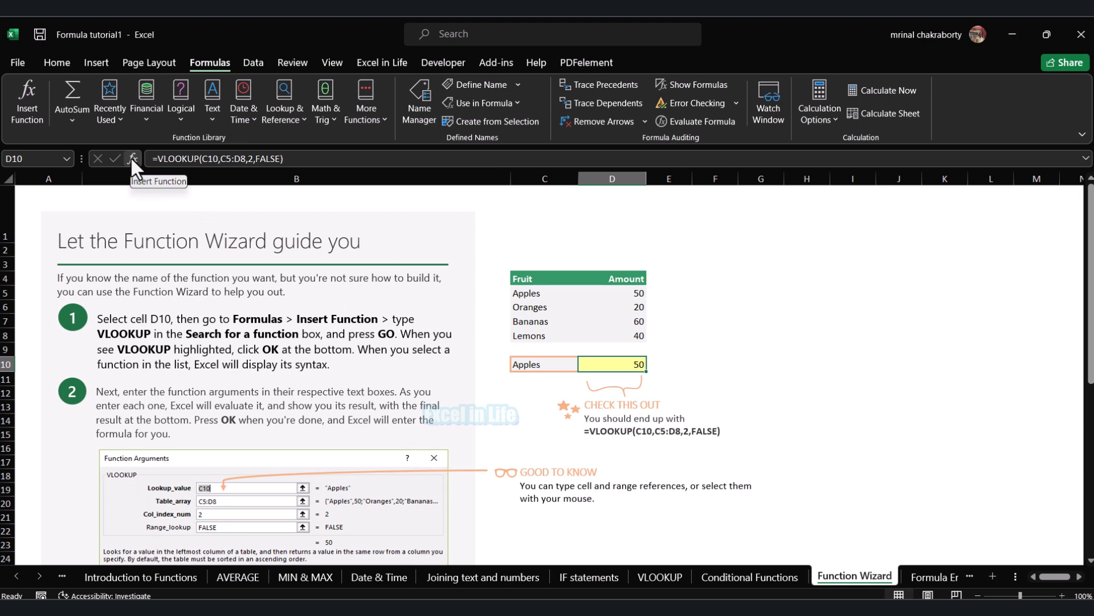
click(133, 159)
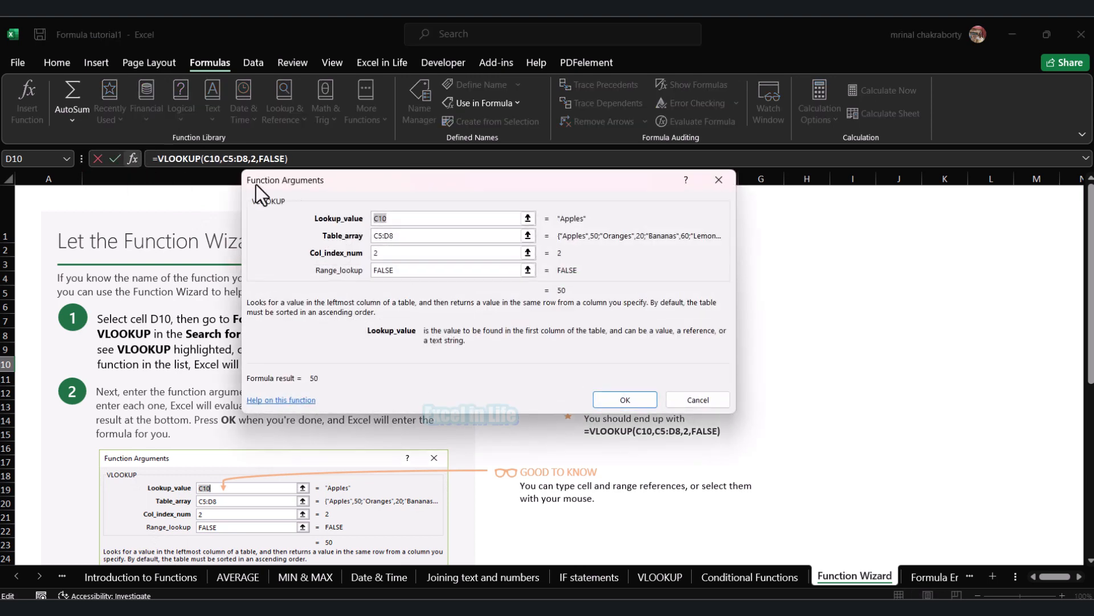
drag(495, 183, 580, 240)
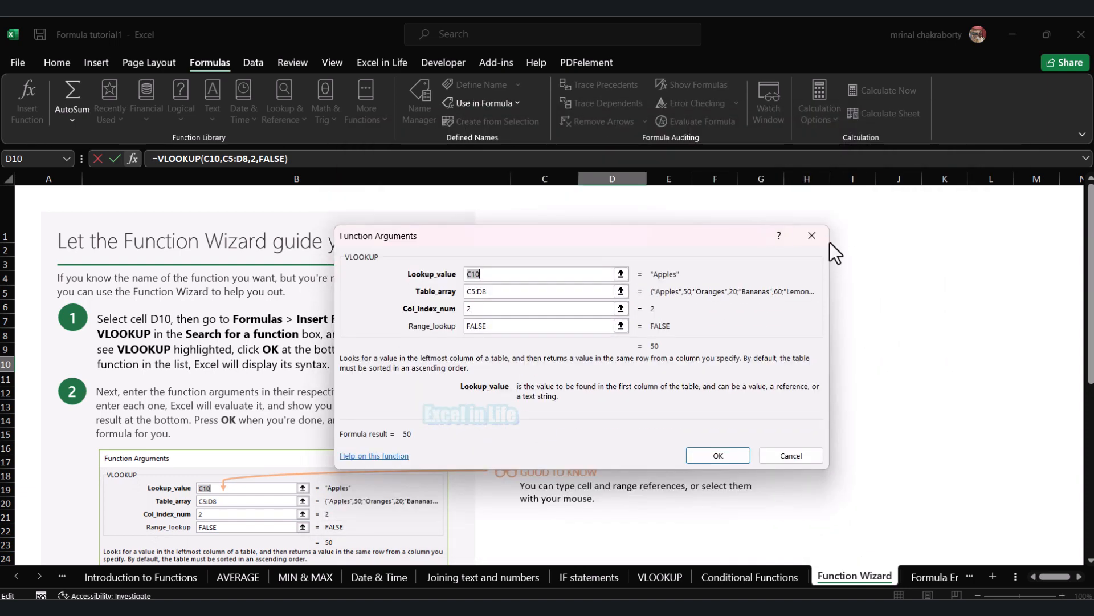
click(825, 242)
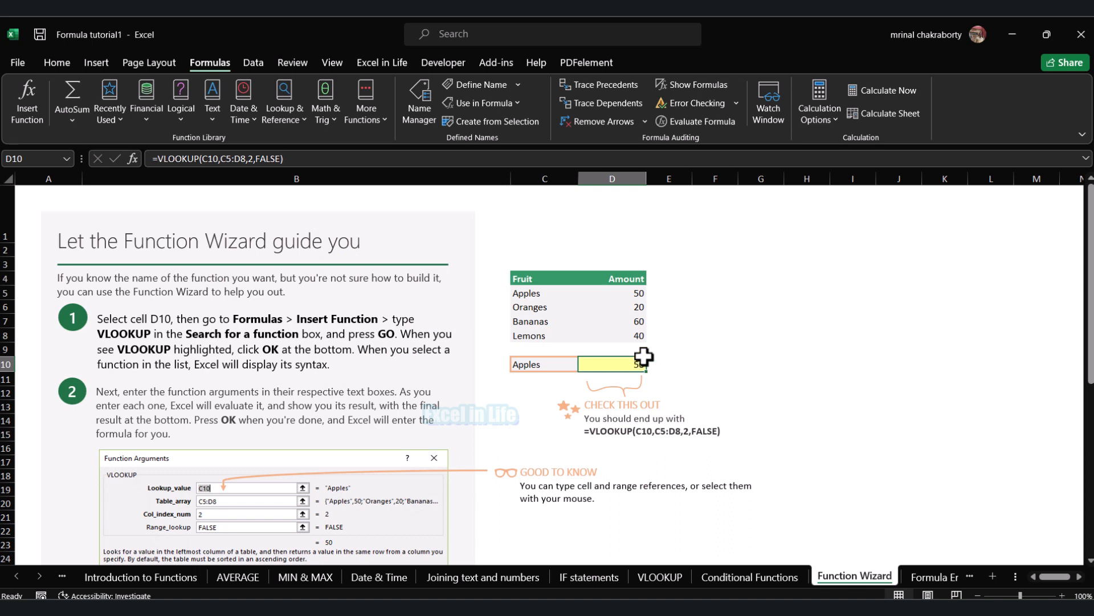
- Insert a new VLOOKUP function in the emptied cell D10 and set its lookup value to C10
click(132, 158)
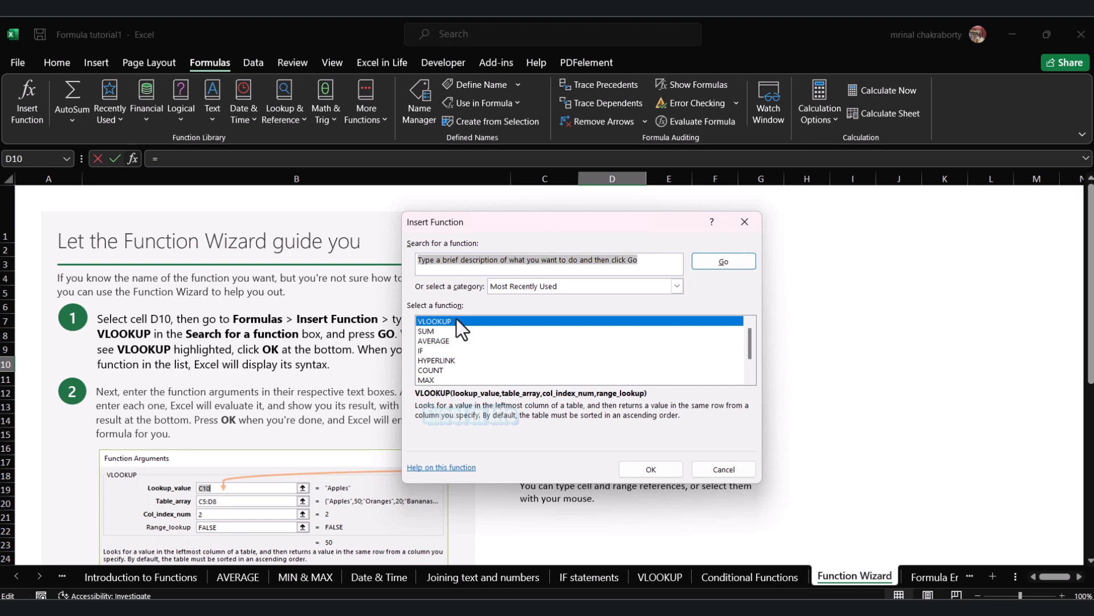
click(661, 472)
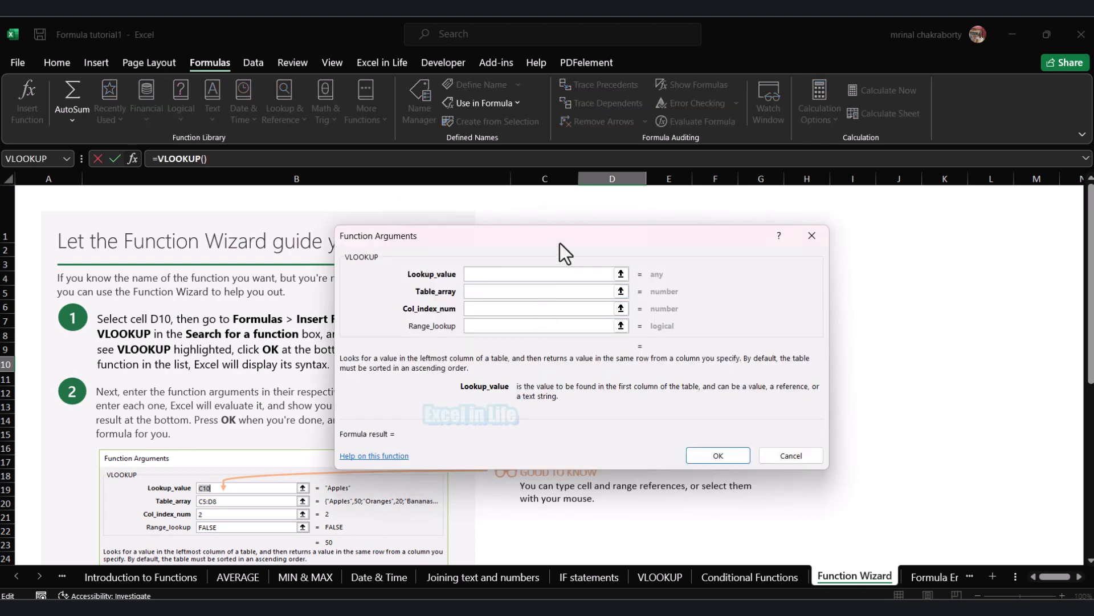
drag(560, 243, 898, 218)
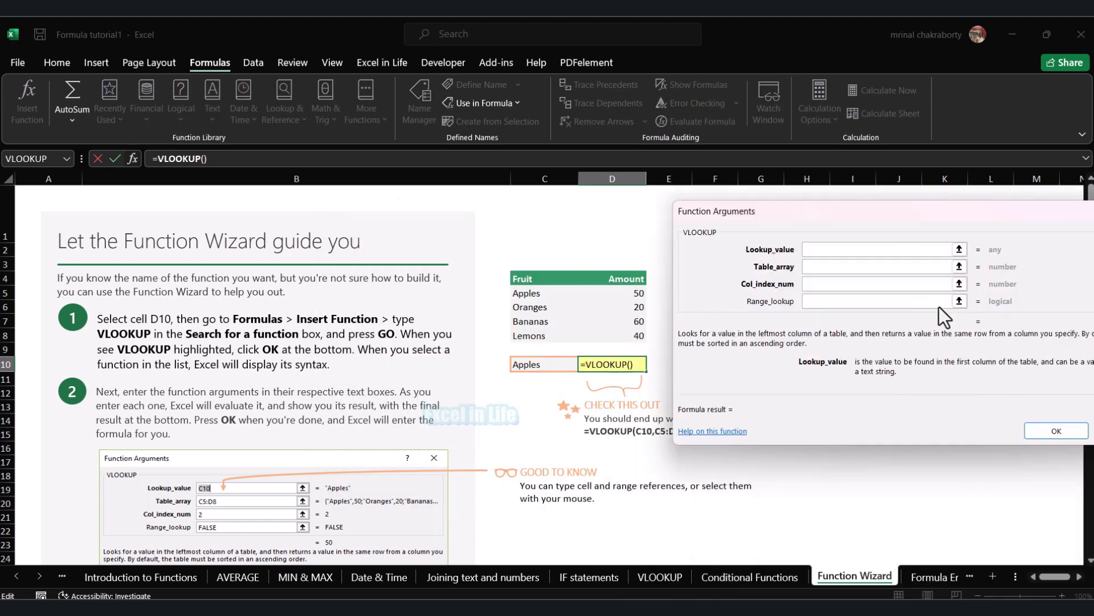
click(960, 249)
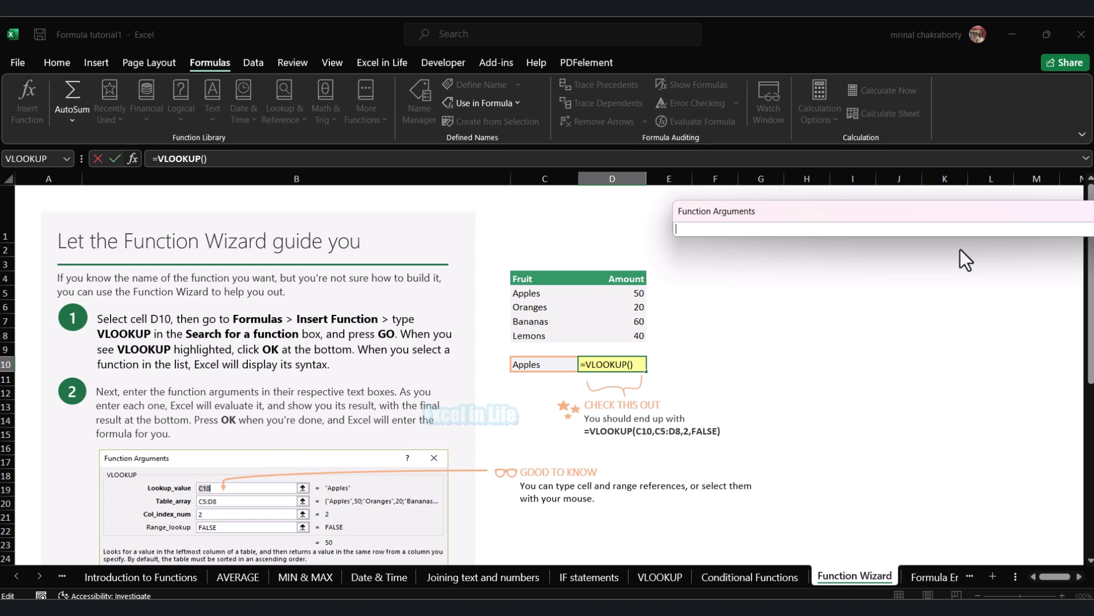
click(553, 368)
key(Return)
- Set the VLOOKUP table array to the fruit and amount range C5:D8
click(861, 255)
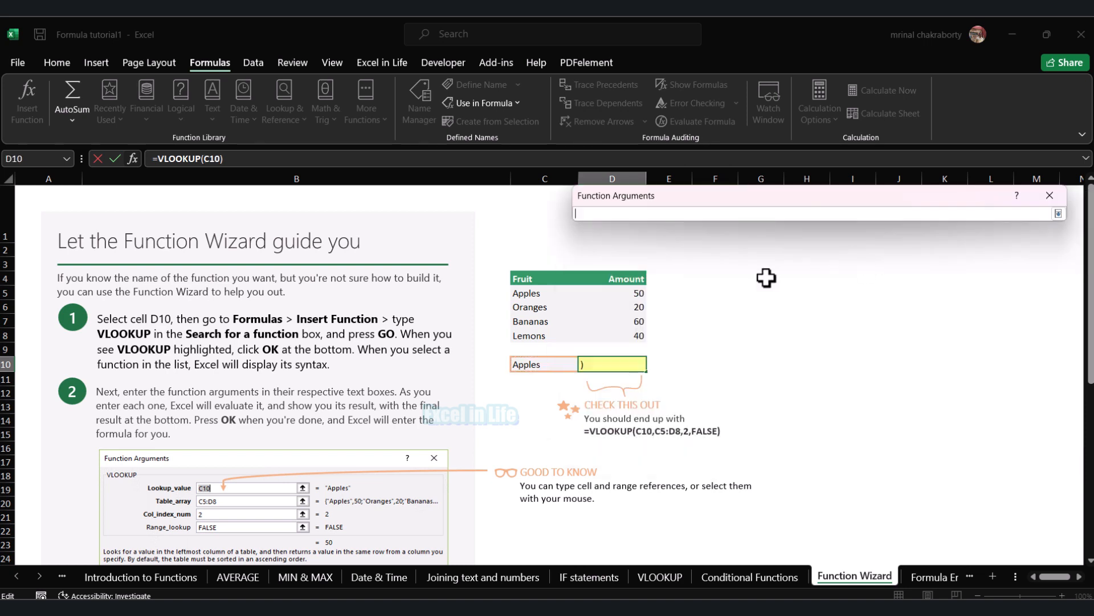
click(522, 294)
drag(523, 294, 622, 336)
key(Return)
- Set the VLOOKUP column index to 2 and the range lookup to false, and accept the function in D10
click(794, 268)
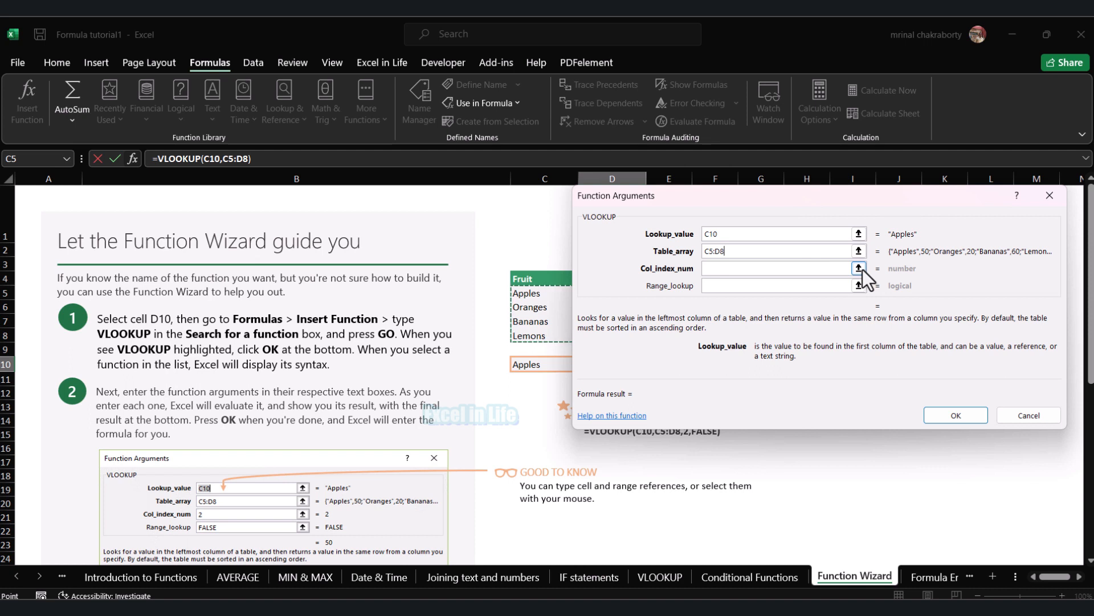
click(793, 270)
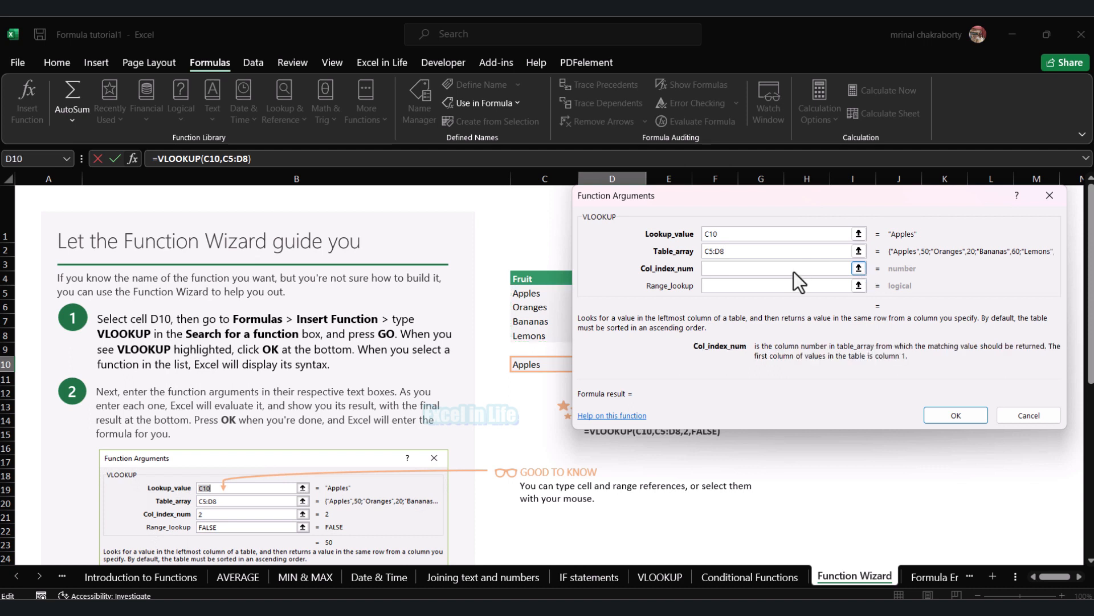
text(2)
click(859, 286)
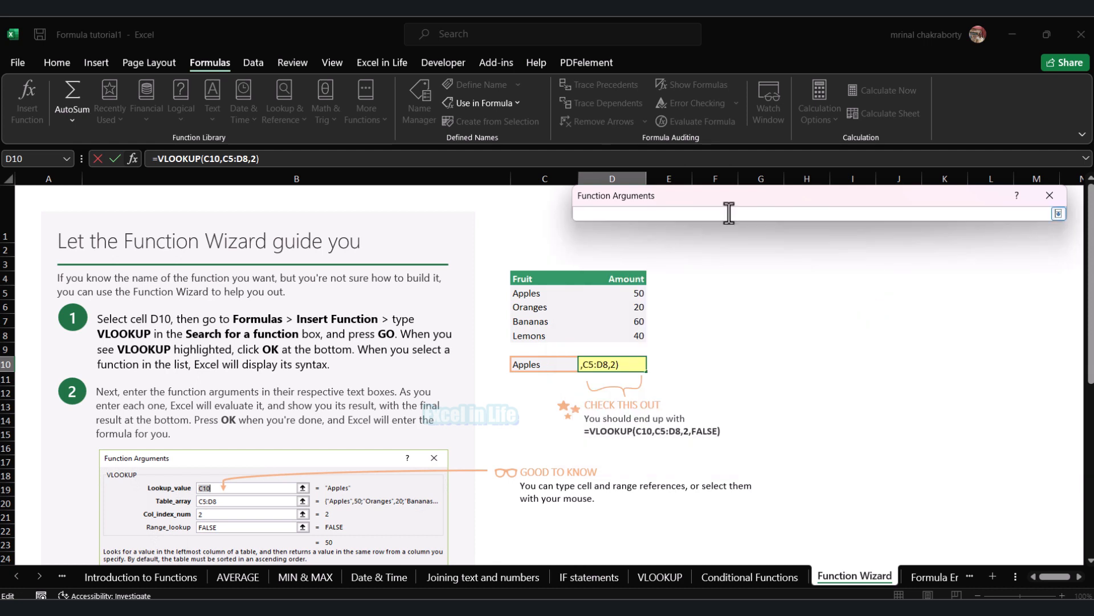
text(false)
key(Return)
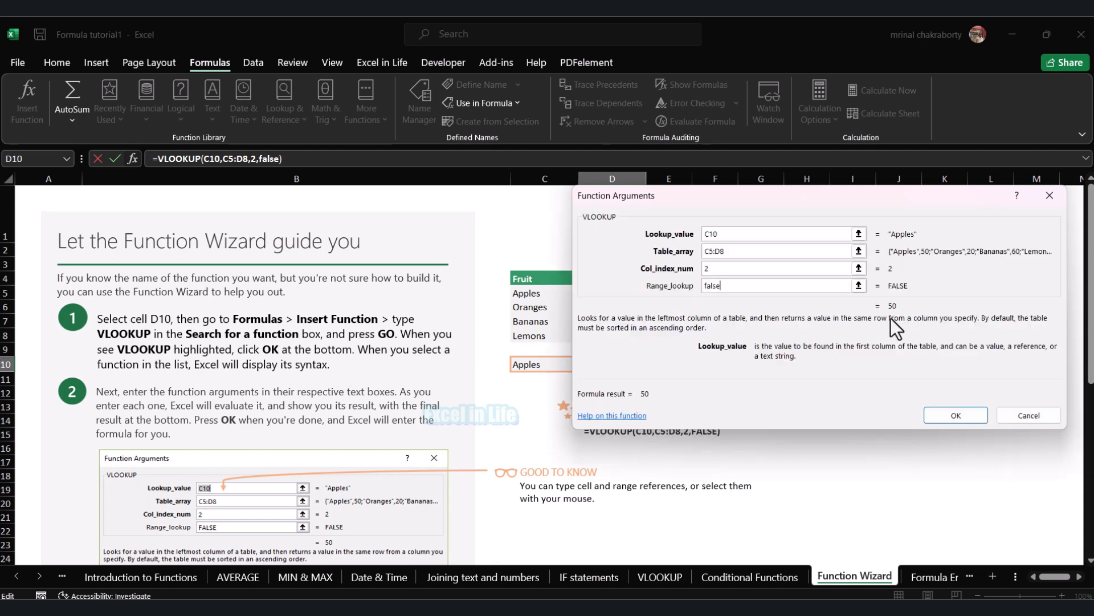
click(950, 416)
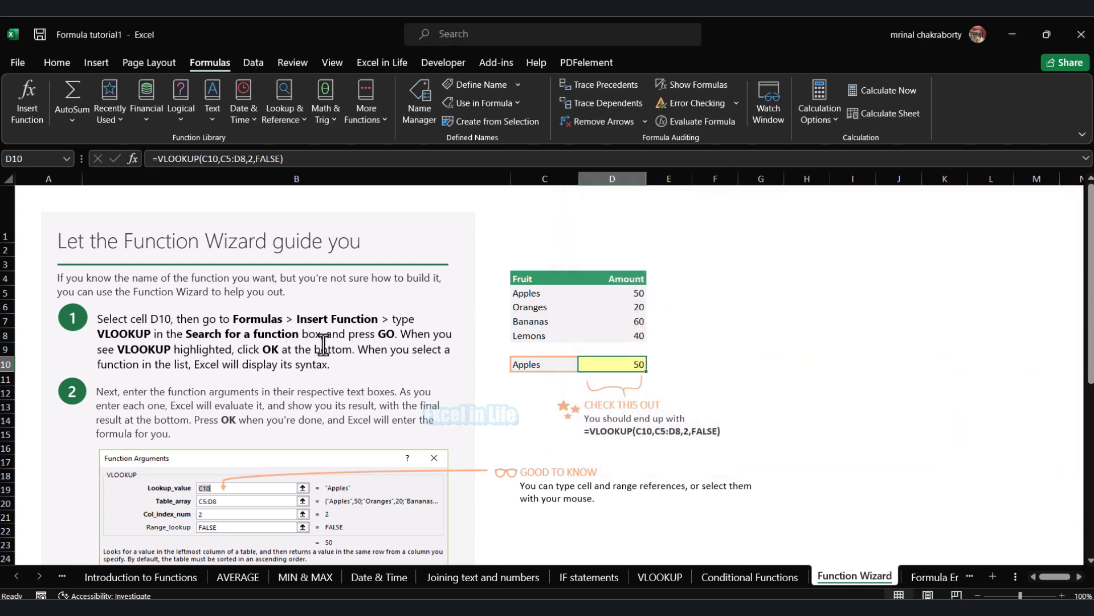
- Examine the VLOOKUP error in D9 on the Formula Errors sheet using Error Checking and its calculation steps
scroll(323, 344, down, 1)
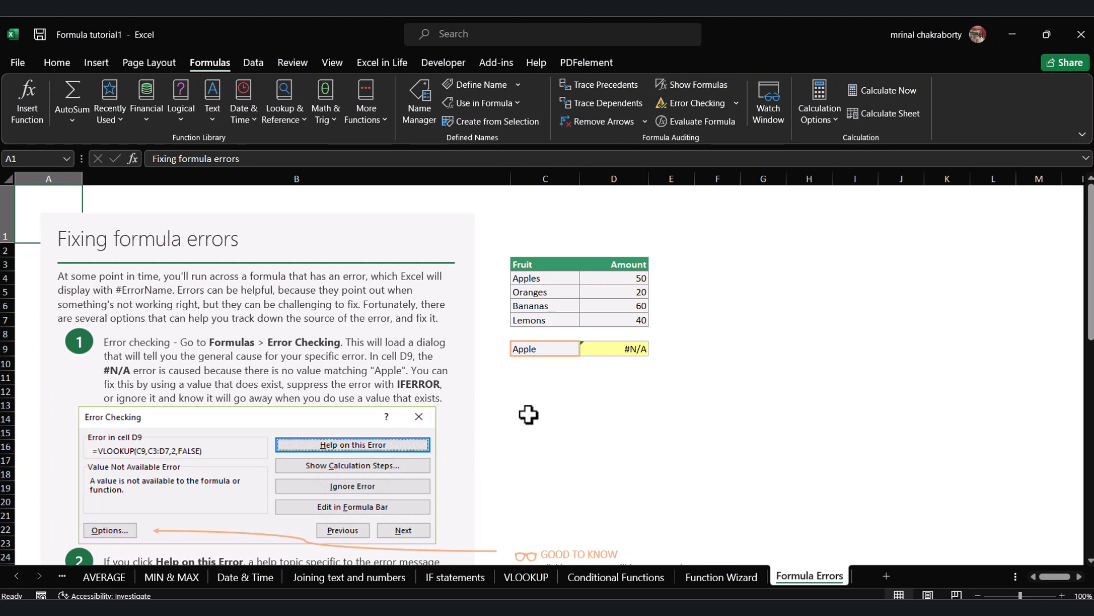
scroll(527, 415, down, 1)
click(635, 259)
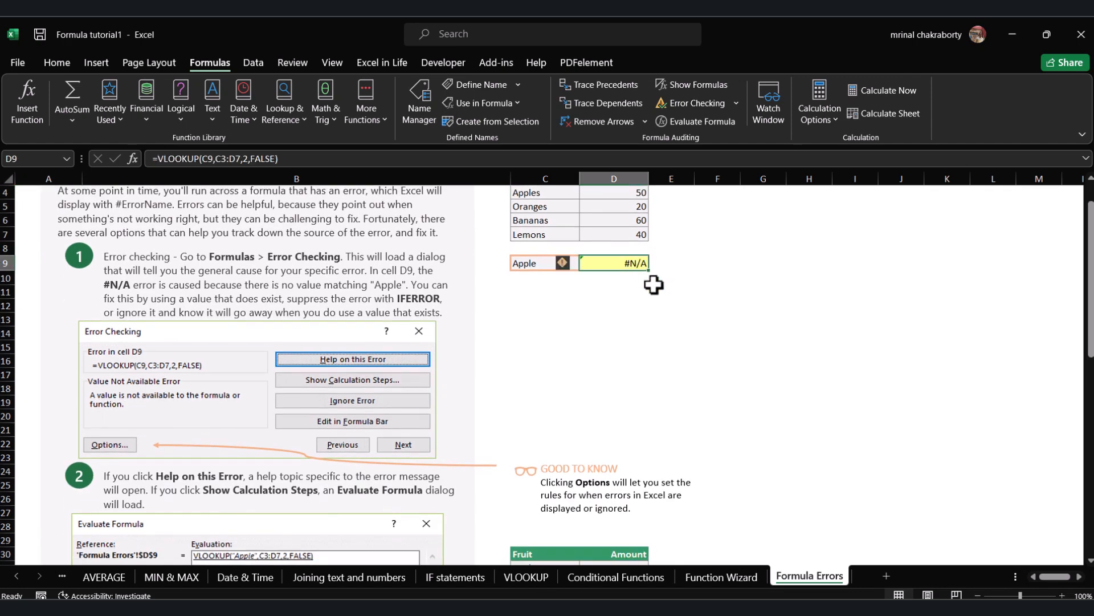
scroll(654, 284, up, 1)
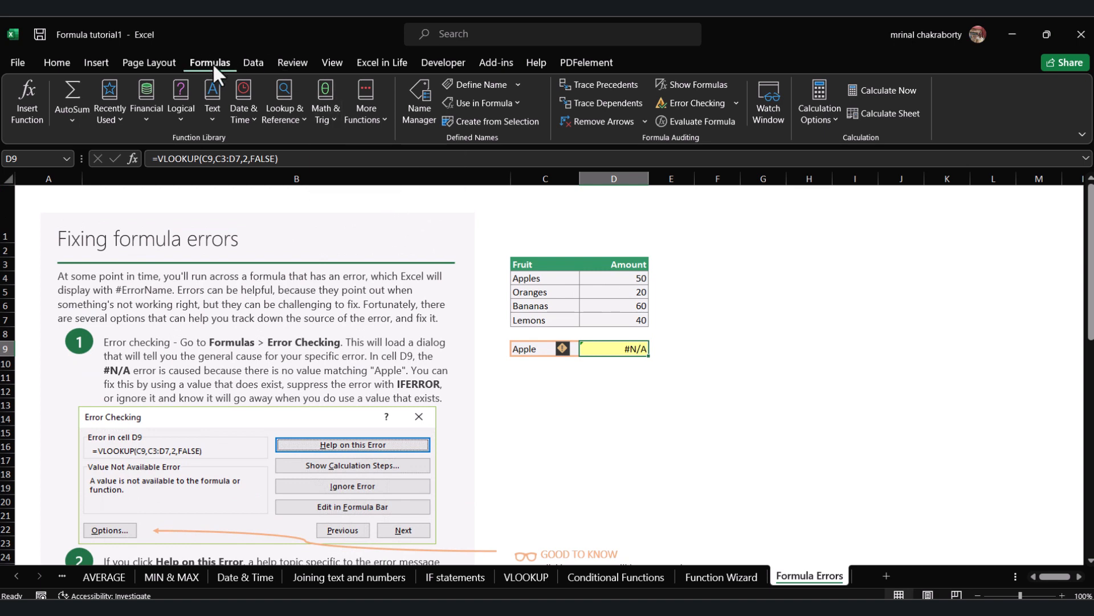
click(696, 102)
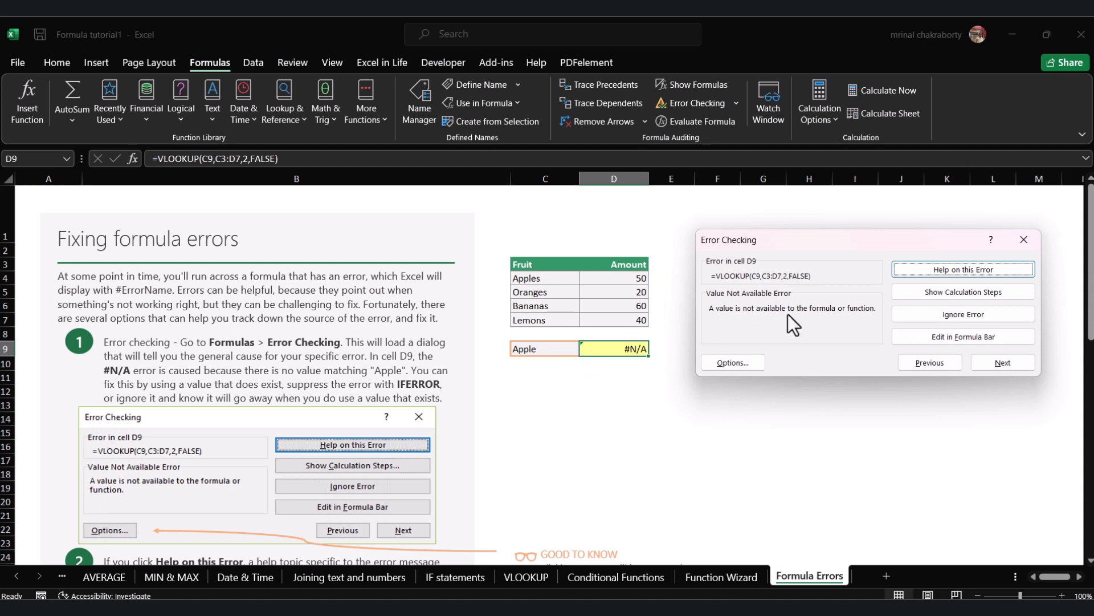
click(952, 292)
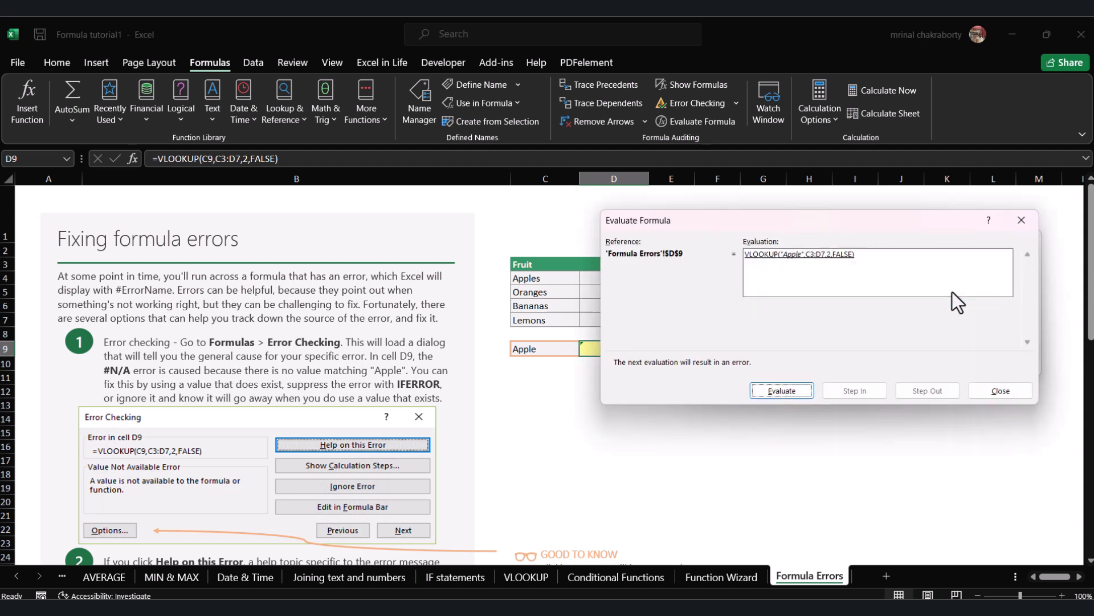
click(782, 391)
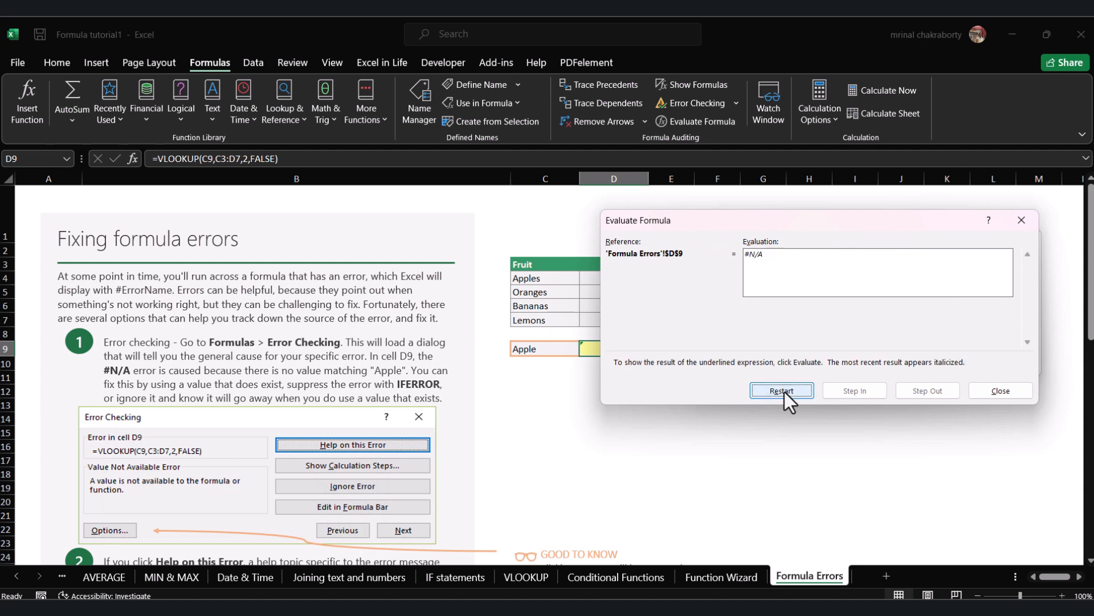
click(1001, 390)
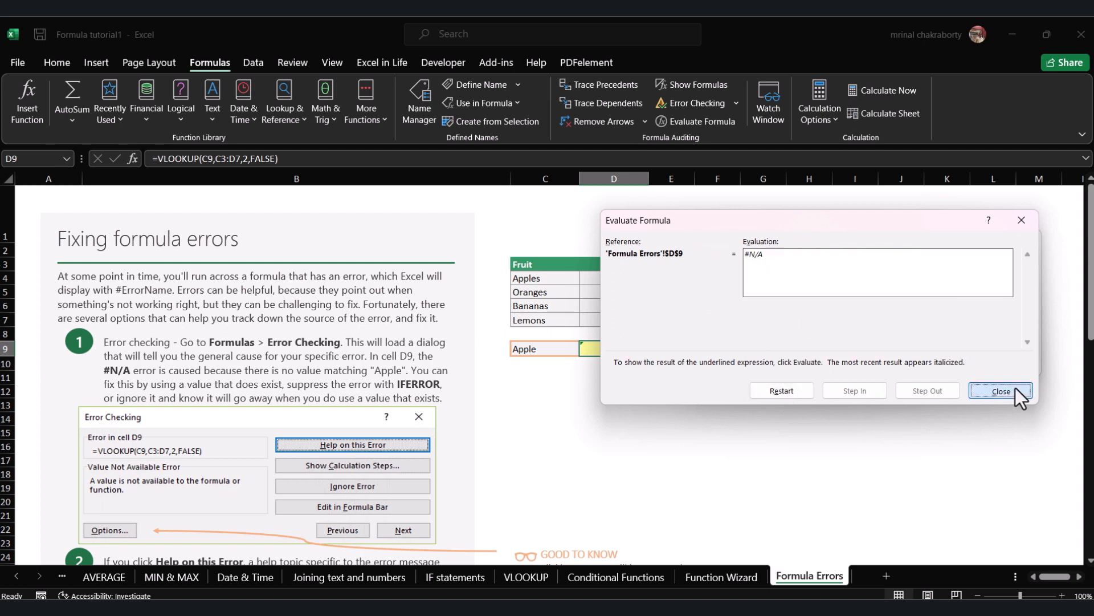
click(1022, 240)
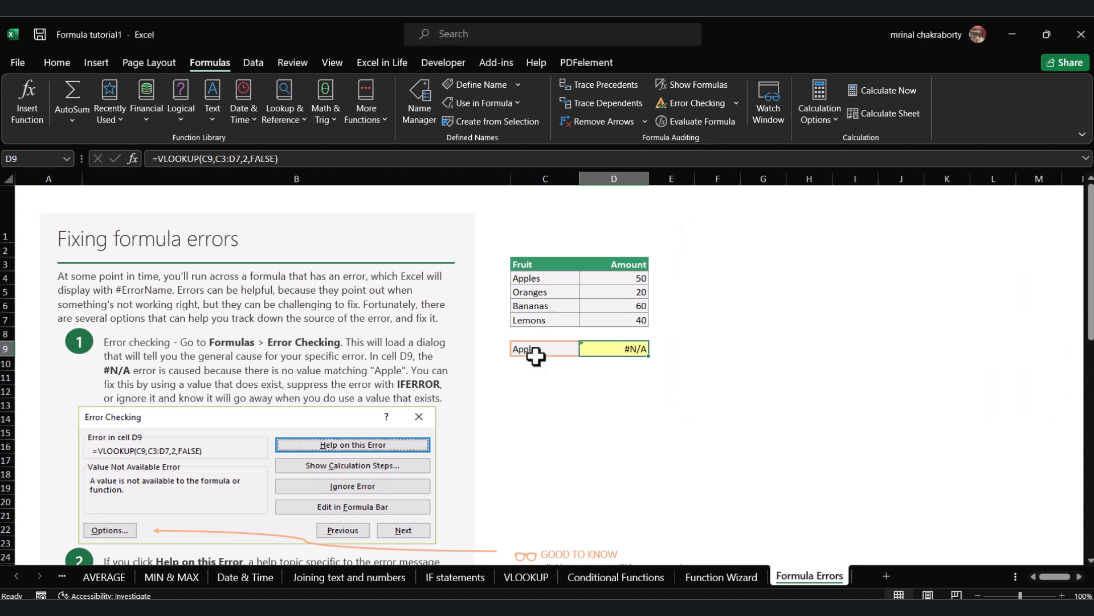
- Correct the lookup value in C9 to Apples
double_click(531, 350)
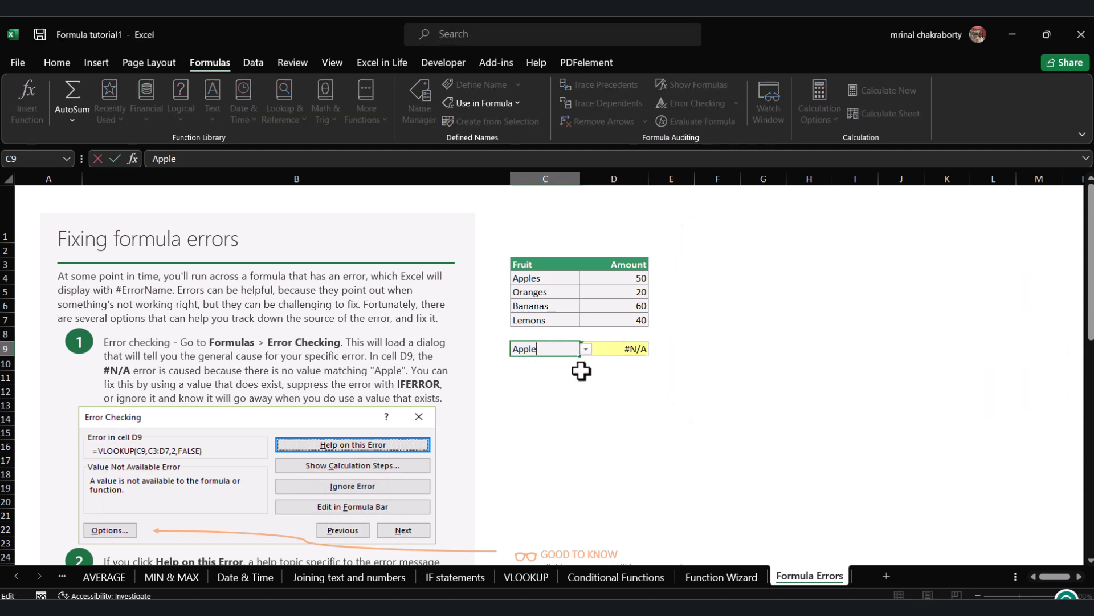
text(s)
key(Return)
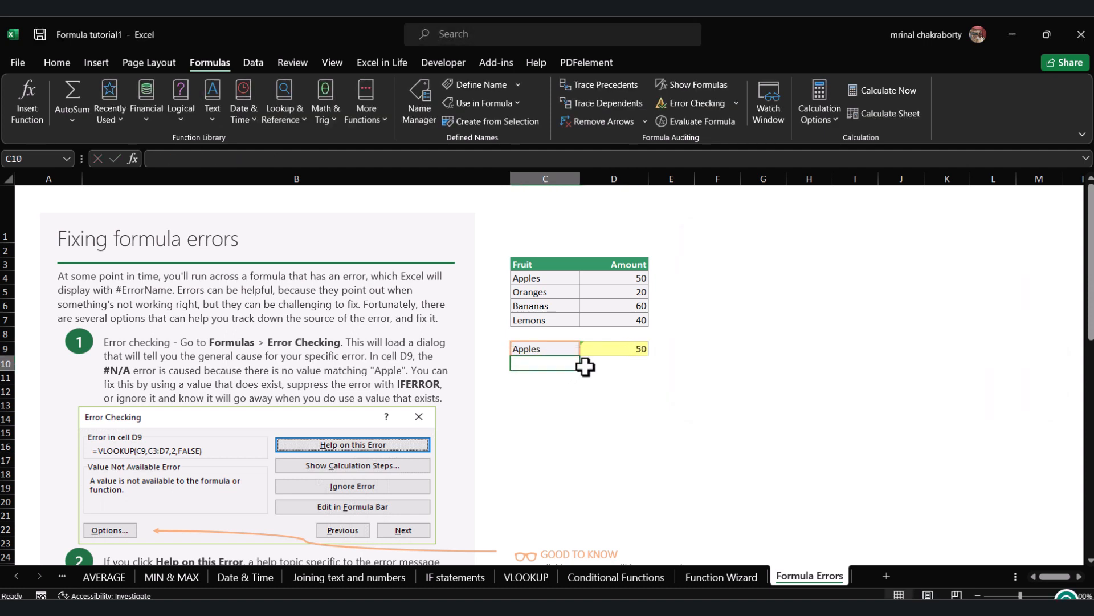
- Use Error Checking to correct the Total formula in D36 to =sum(D31:D34), and close the error check
scroll(607, 371, down, 7)
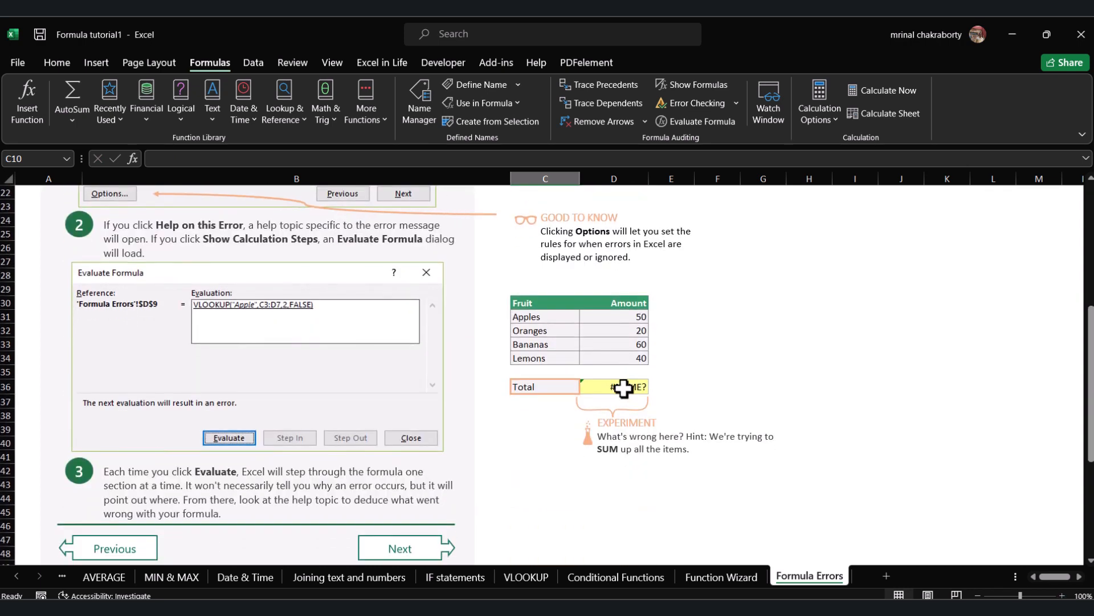
click(624, 388)
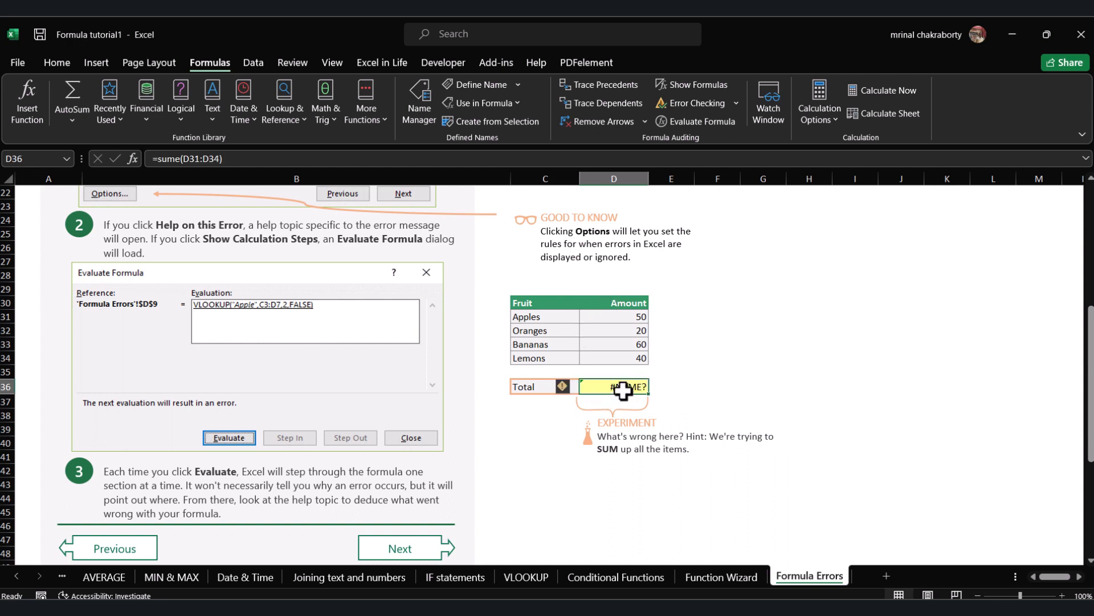
click(701, 104)
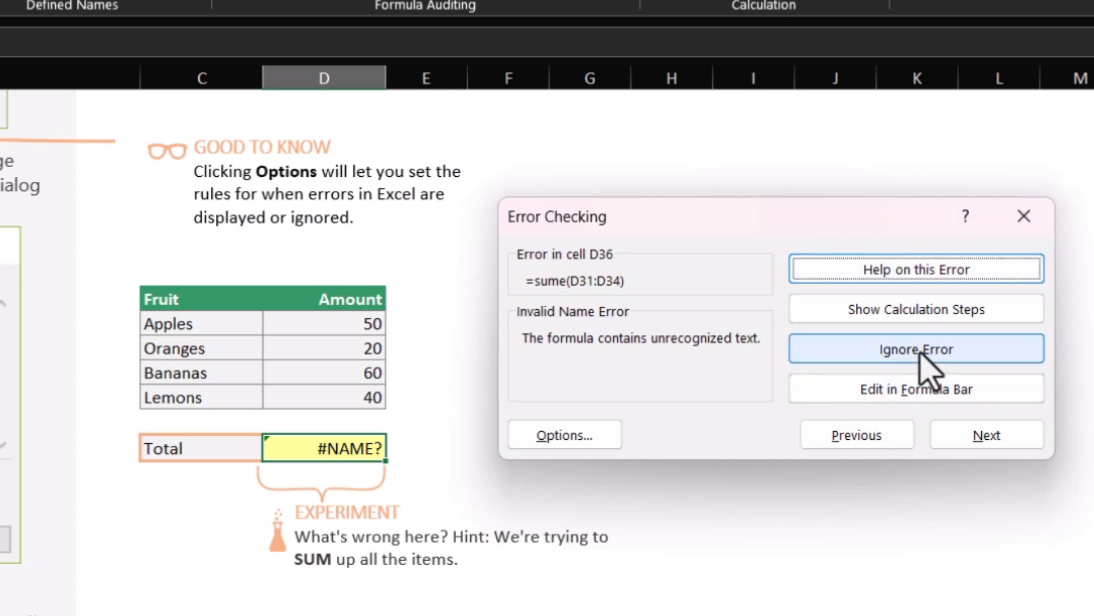
click(916, 390)
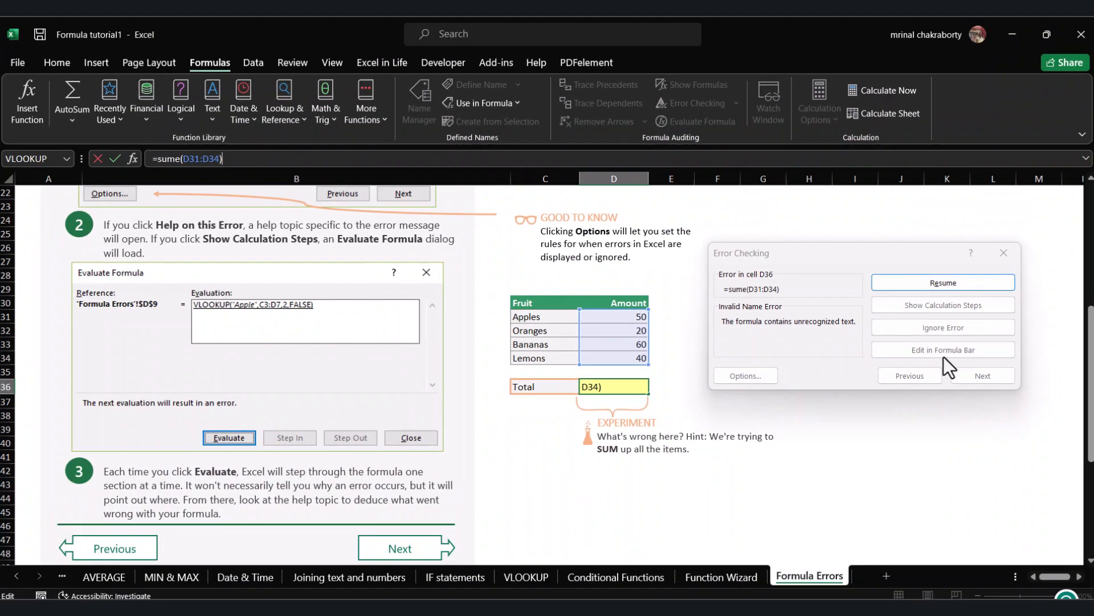
click(179, 160)
key(BackSpace)
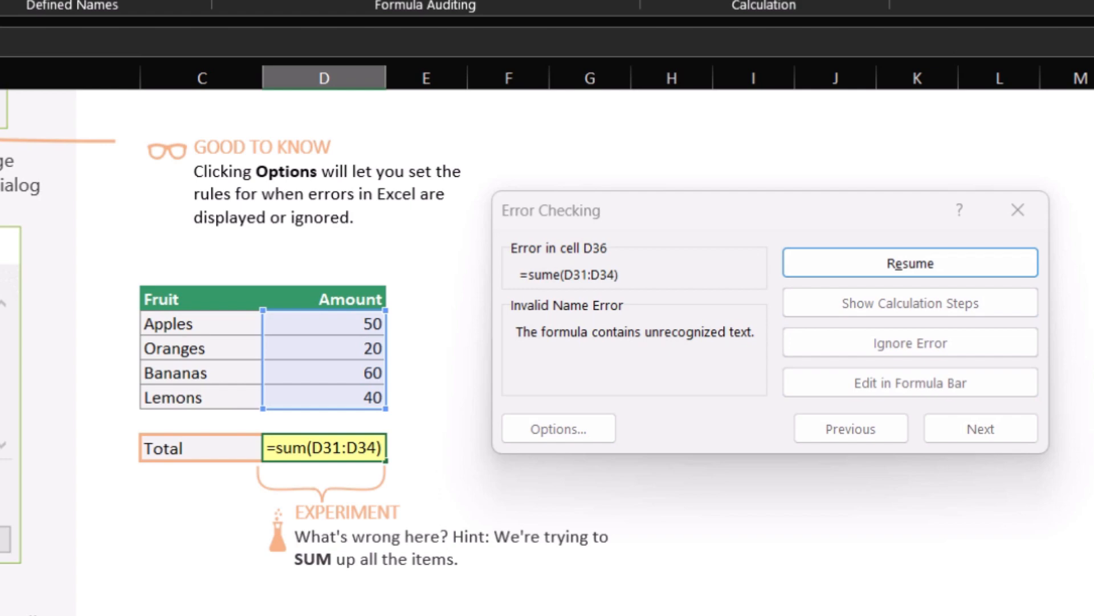
key(Return)
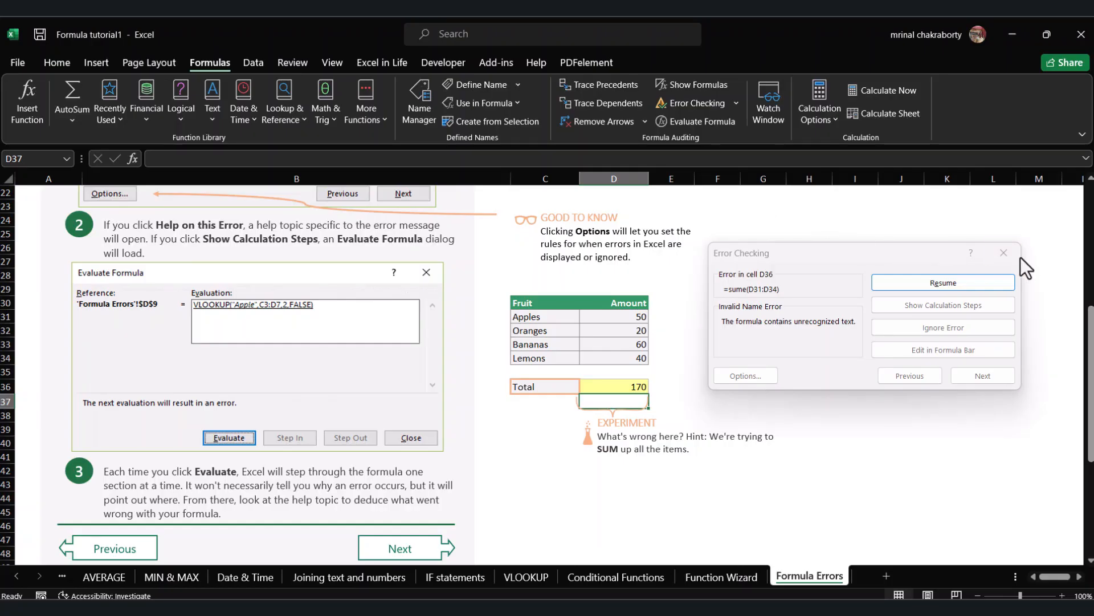
click(1005, 253)
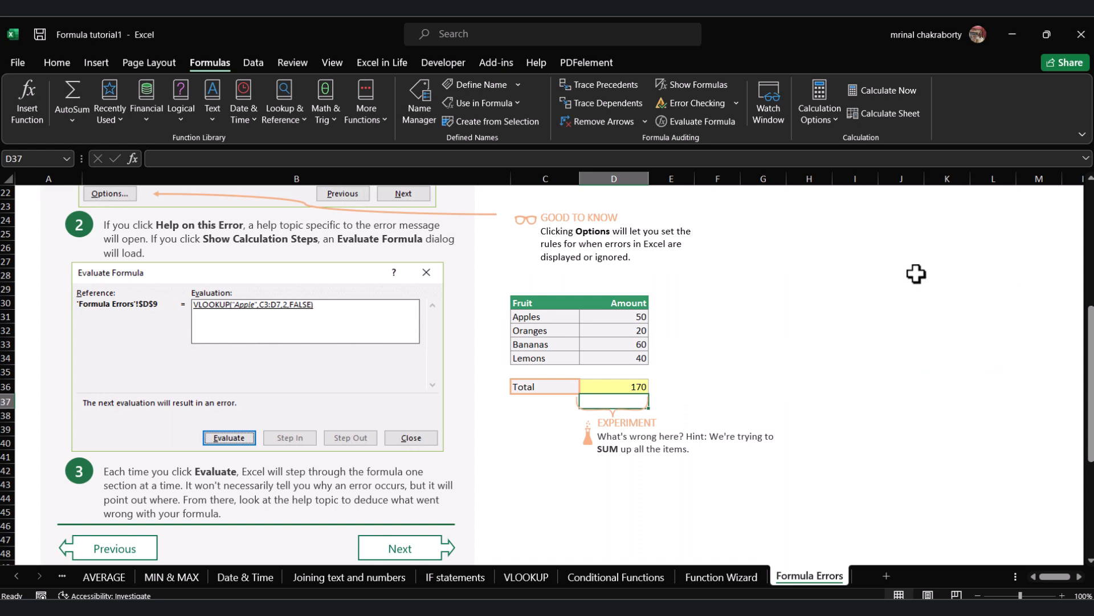